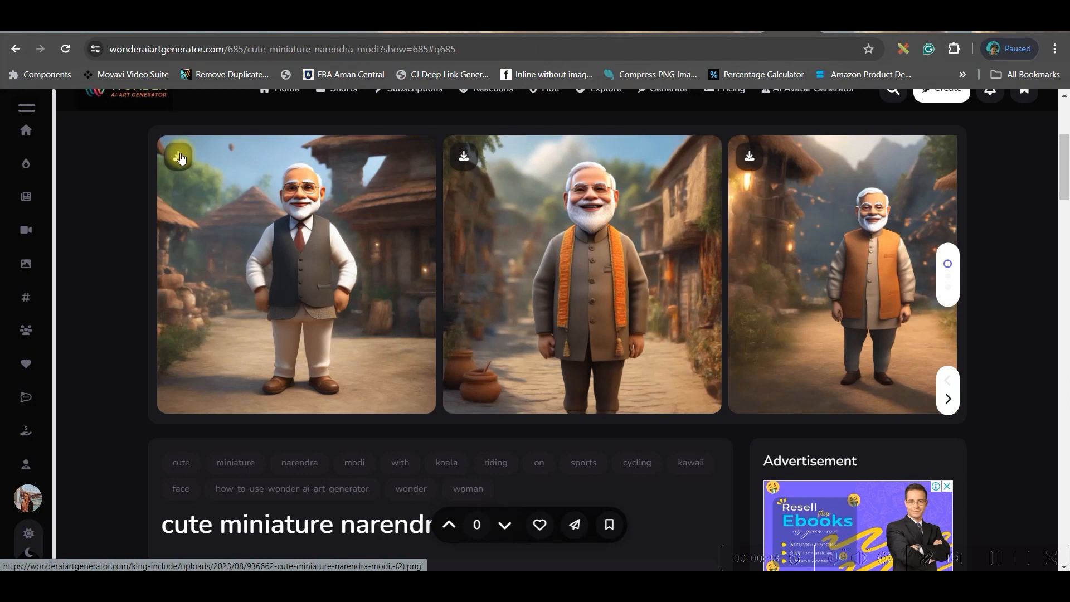
Copy the full text prompt of the "cute miniature narendra modi" image set
scroll(763, 377, down, 2)
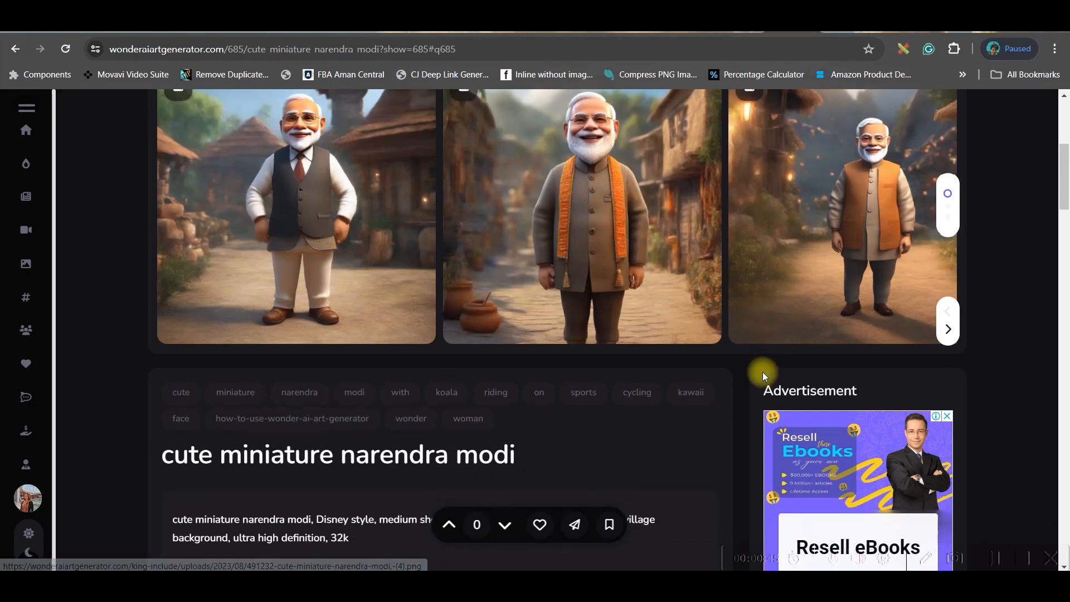
scroll(762, 373, down, 3)
drag(378, 333, 226, 320)
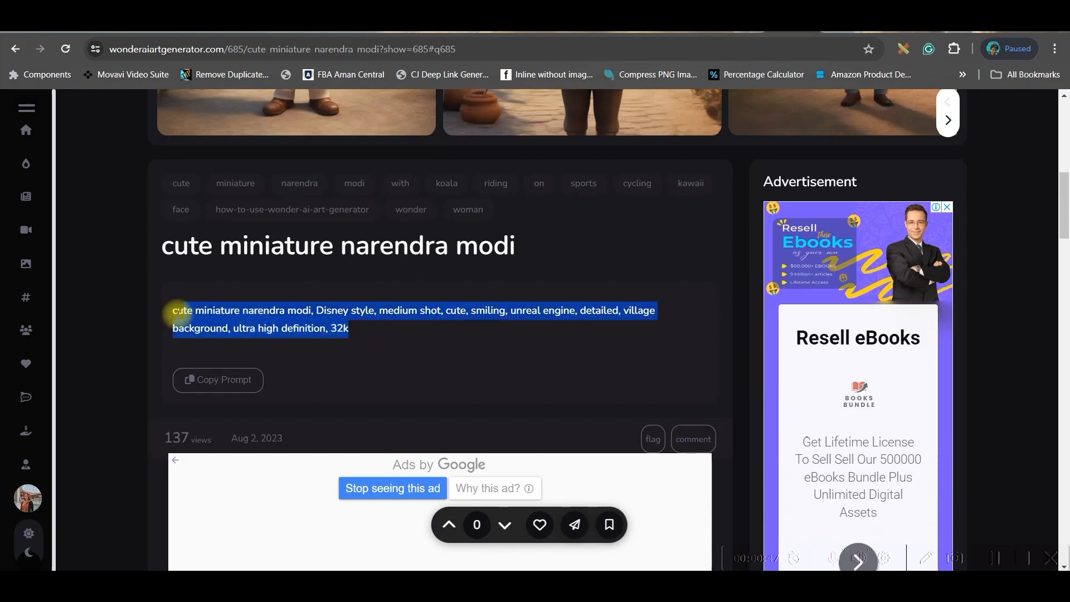
scroll(633, 306, up, 8)
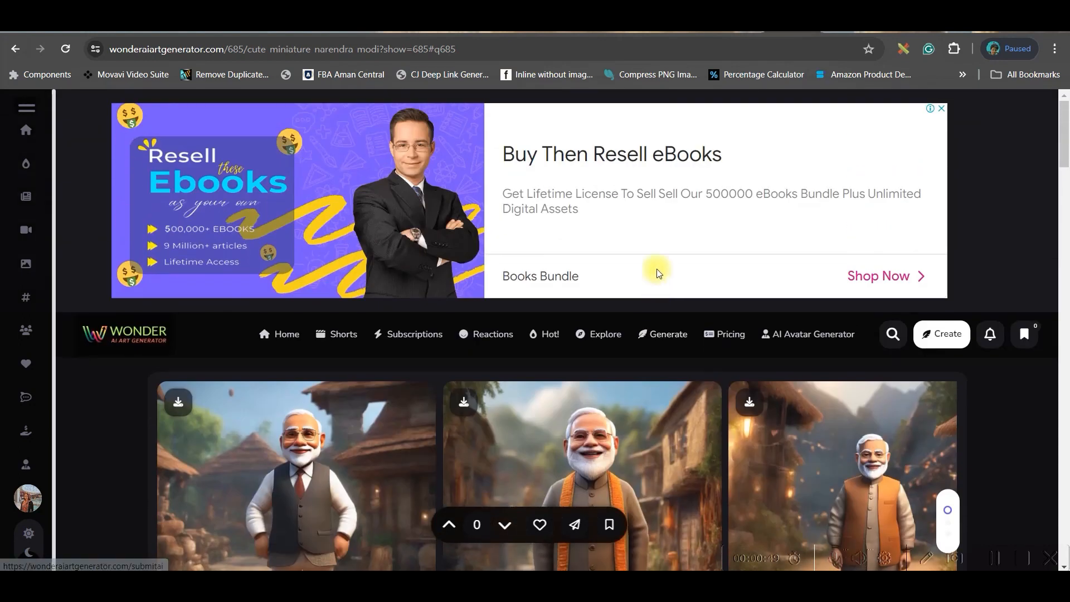
scroll(721, 360, down, 3)
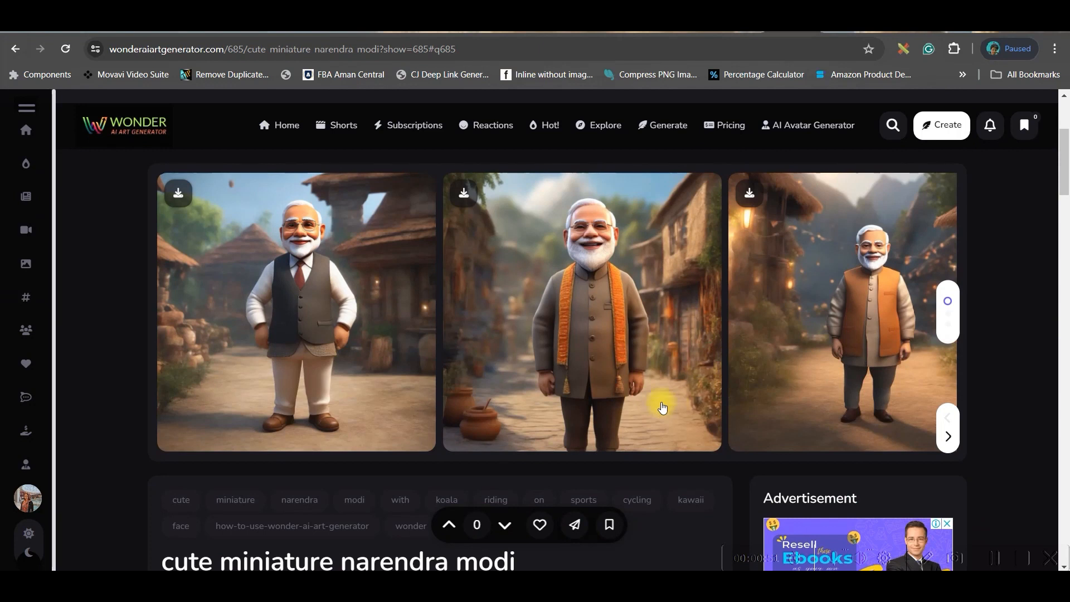
scroll(526, 460, down, 2)
scroll(476, 420, down, 2)
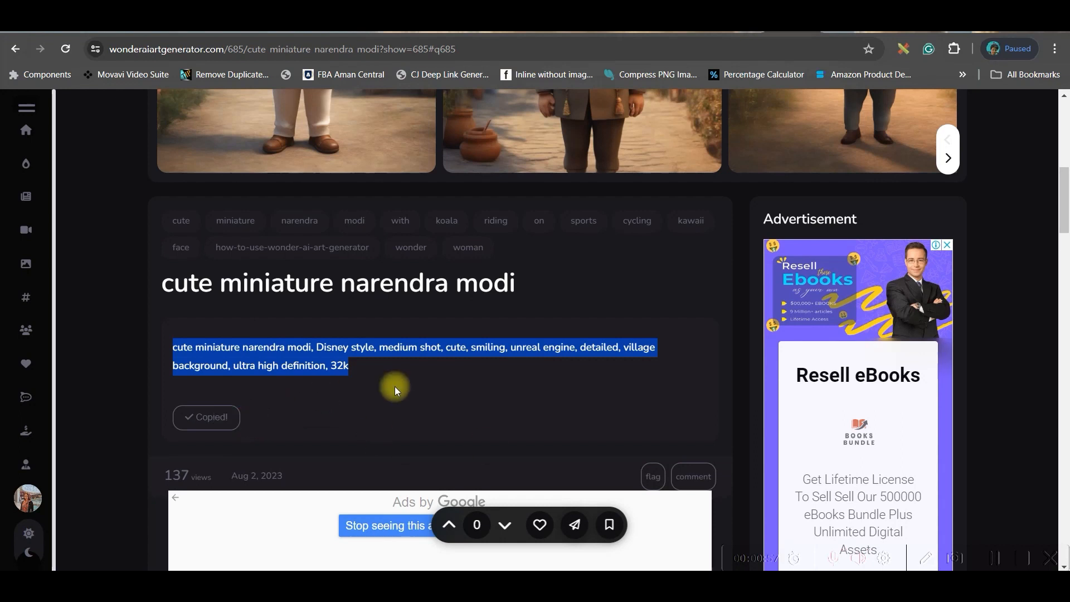
Search the Wonder AI Art Generator site for "Obama" and look through the results page
scroll(637, 407, up, 7)
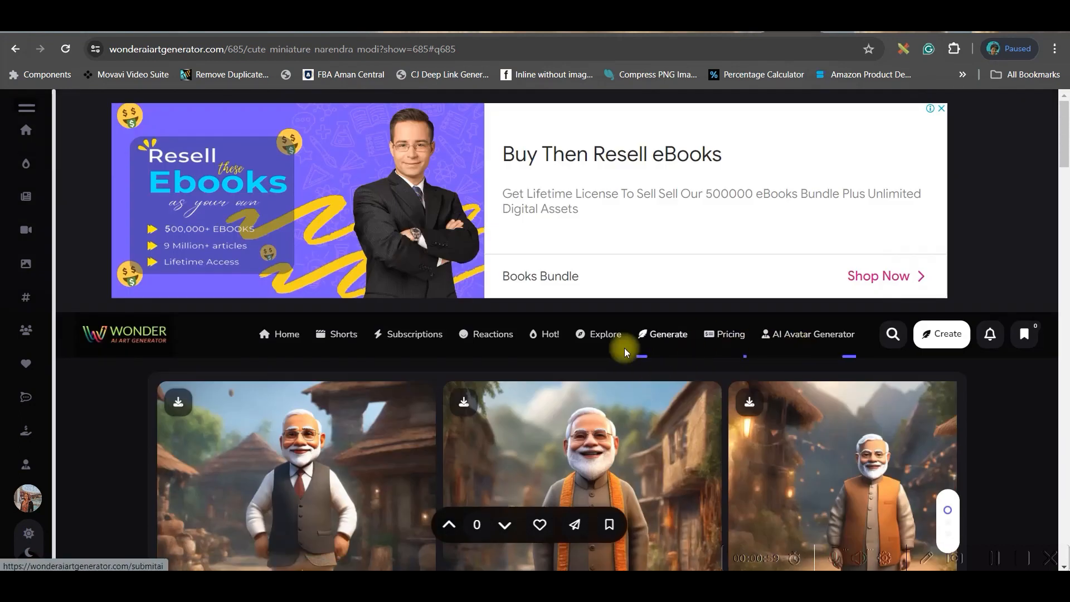
click(891, 341)
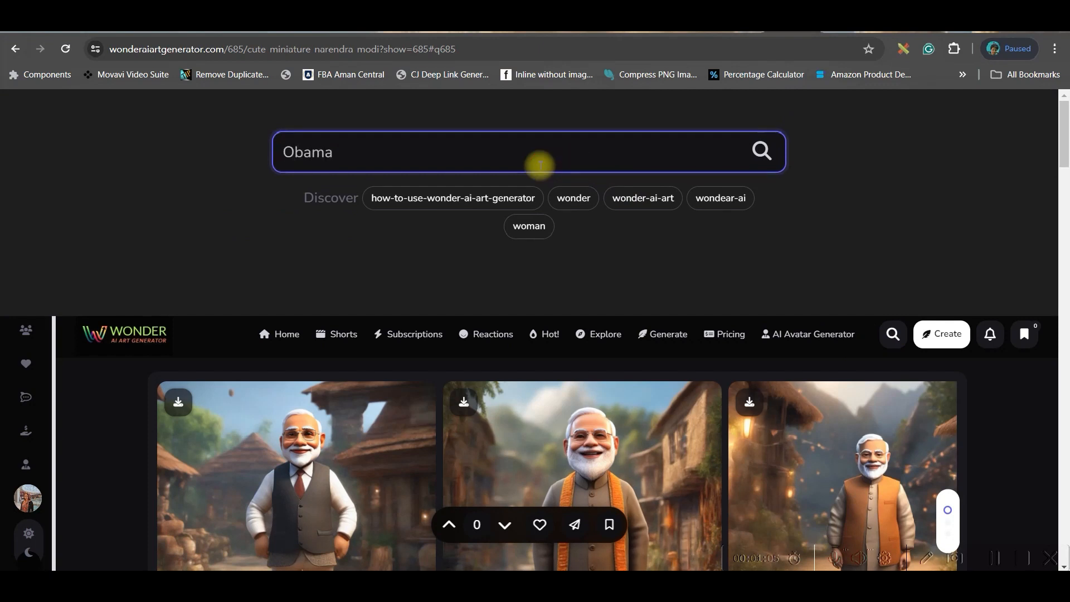
key(Return)
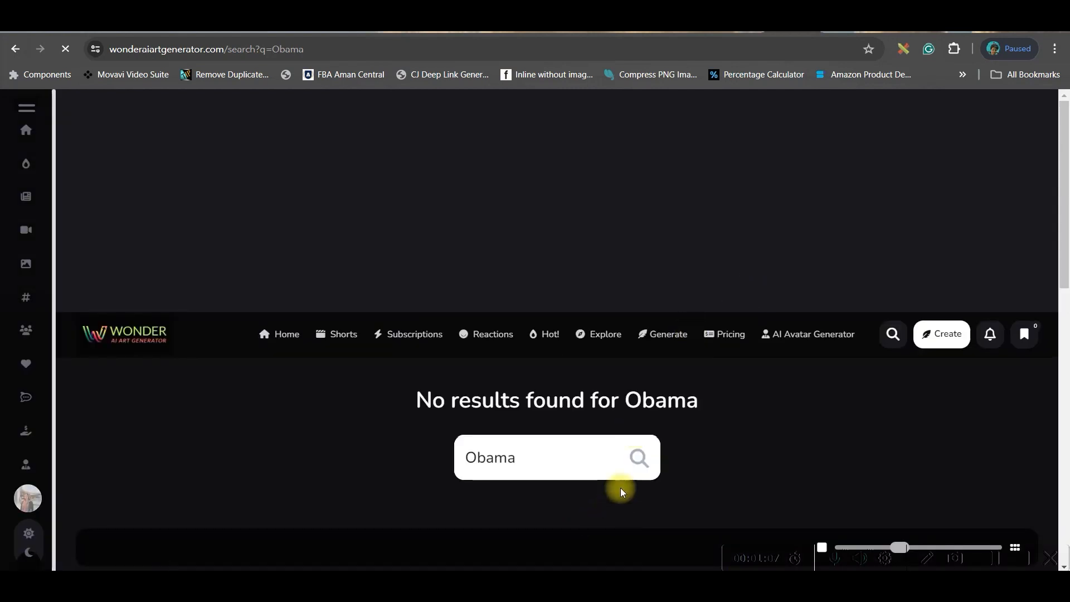
scroll(614, 502, down, 6)
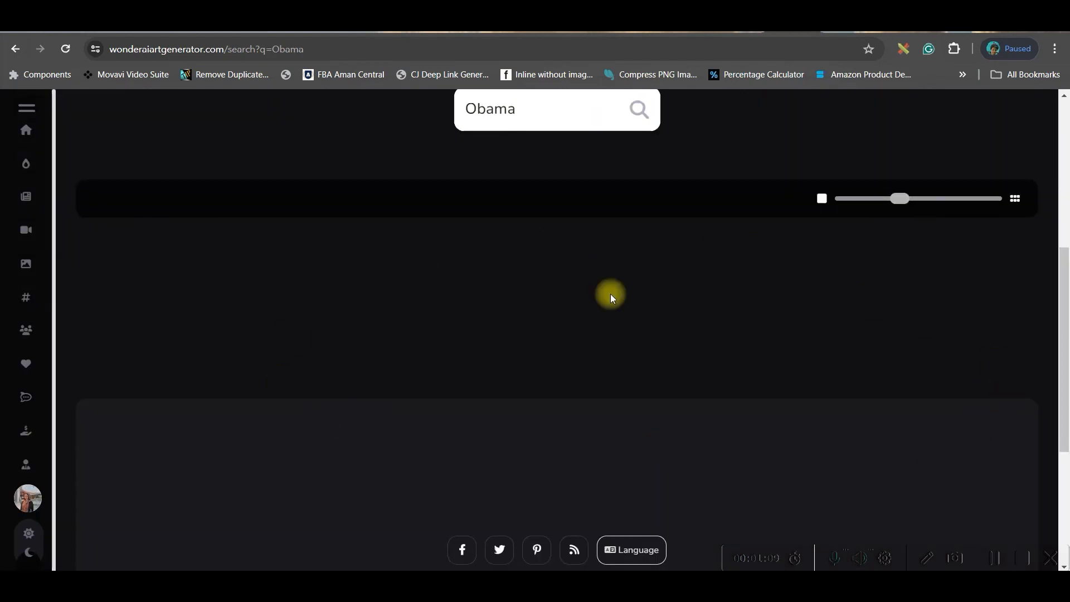
scroll(891, 318, down, 4)
scroll(886, 304, up, 10)
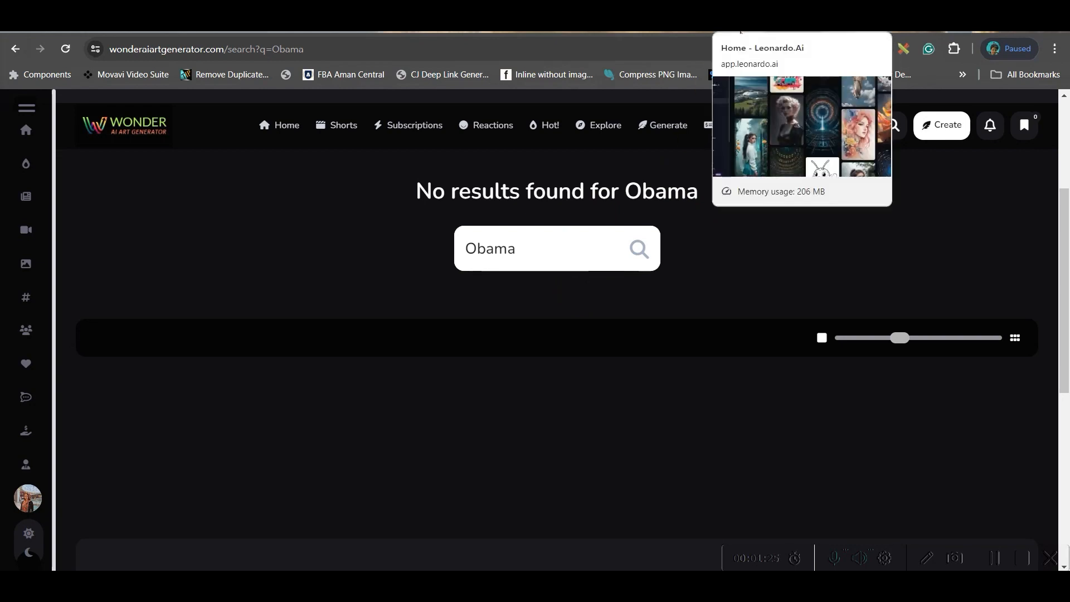
Switch to Leonardo.Ai, browse its community image feed and open the Image Generation tool
click(742, 25)
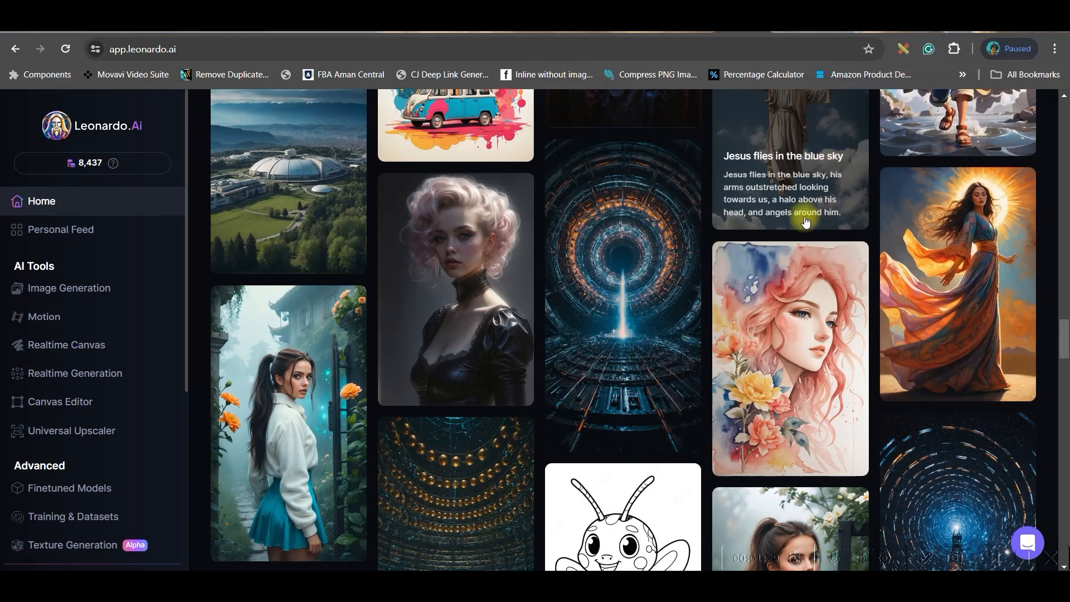
scroll(805, 221, down, 15)
scroll(226, 154, up, 5)
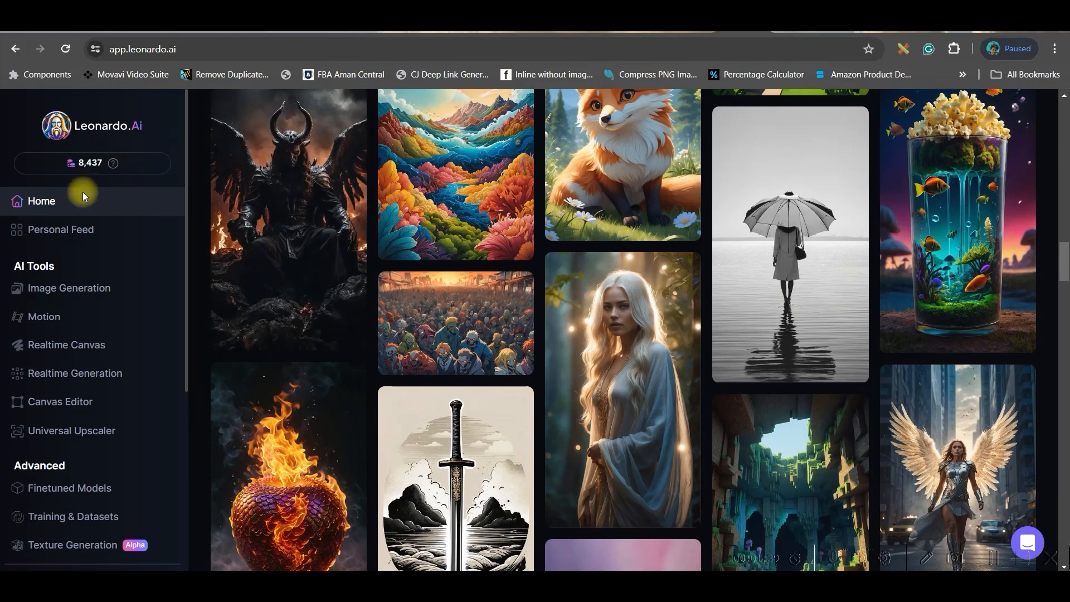
scroll(279, 273, up, 8)
scroll(413, 274, up, 10)
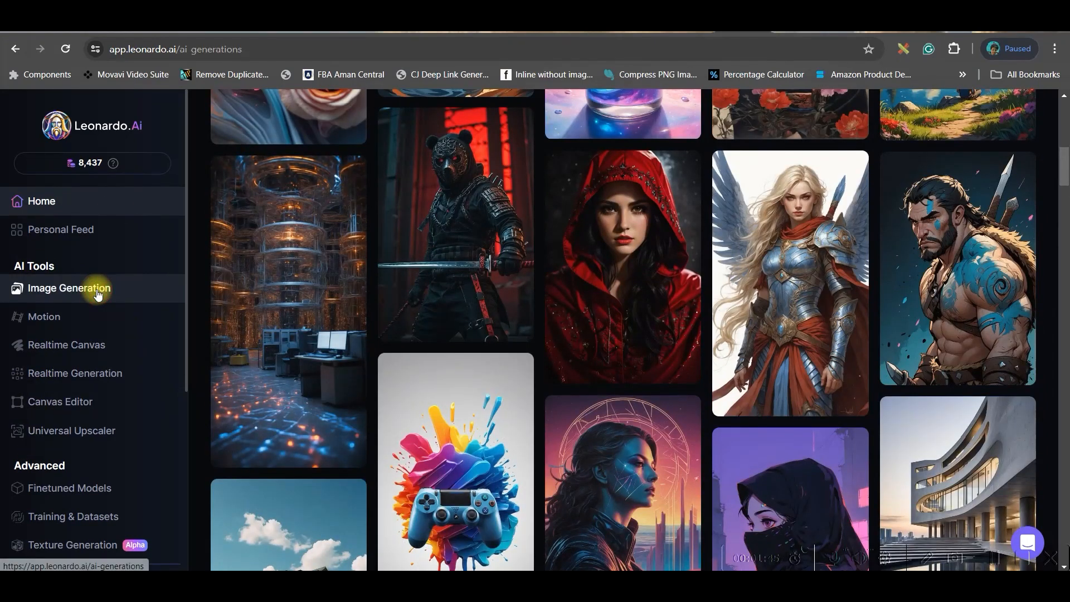
click(97, 291)
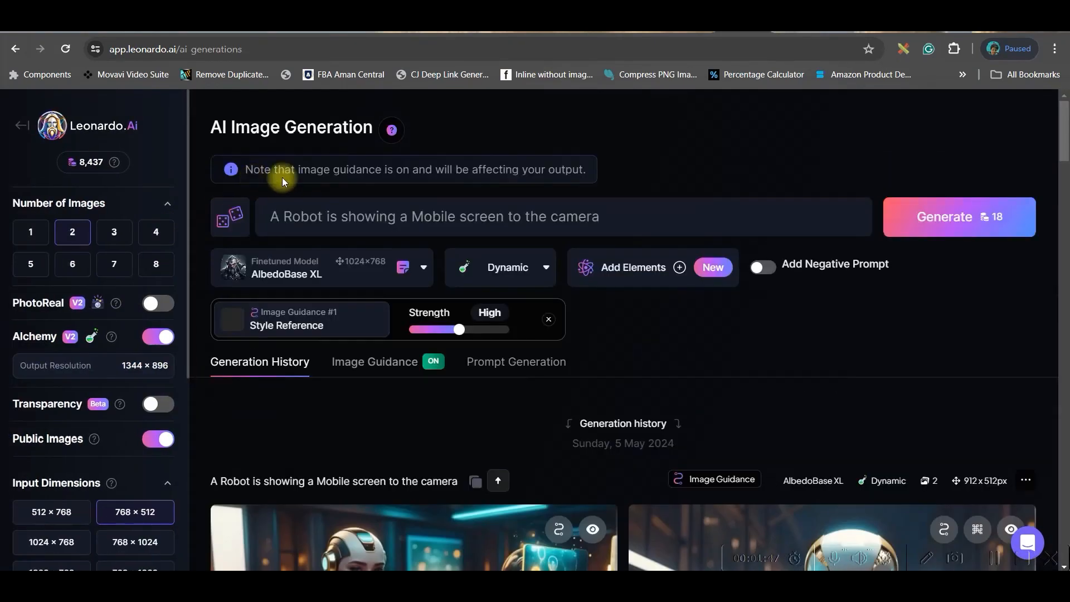
Replace the existing prompt with the copied one and change "narendra modi" in it to "Obama"
click(587, 228)
key(ctrl+a)
key(ctrl+v)
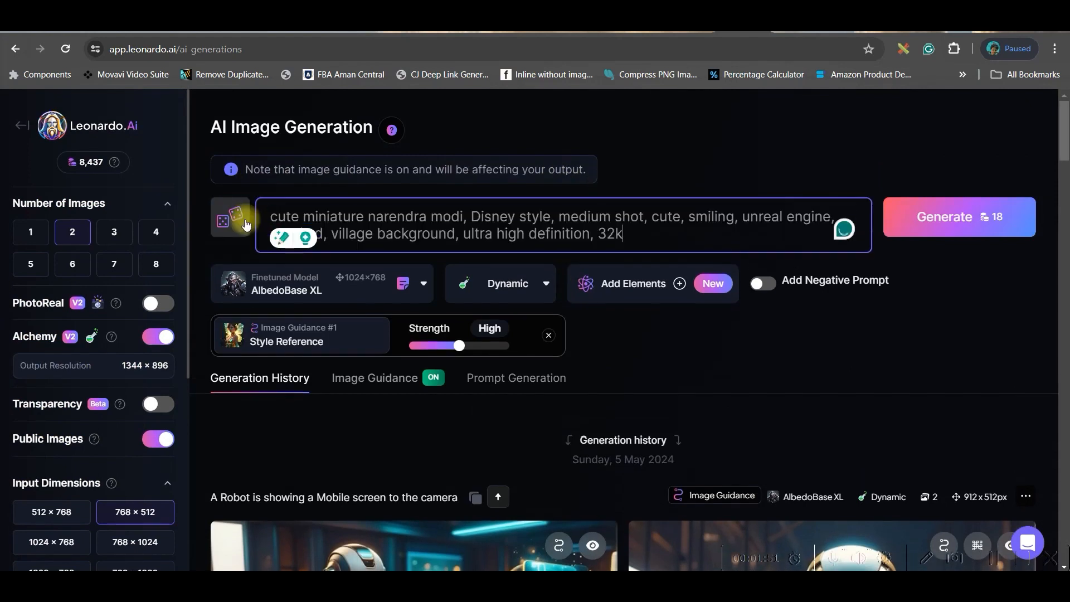
mouse_move(377, 216)
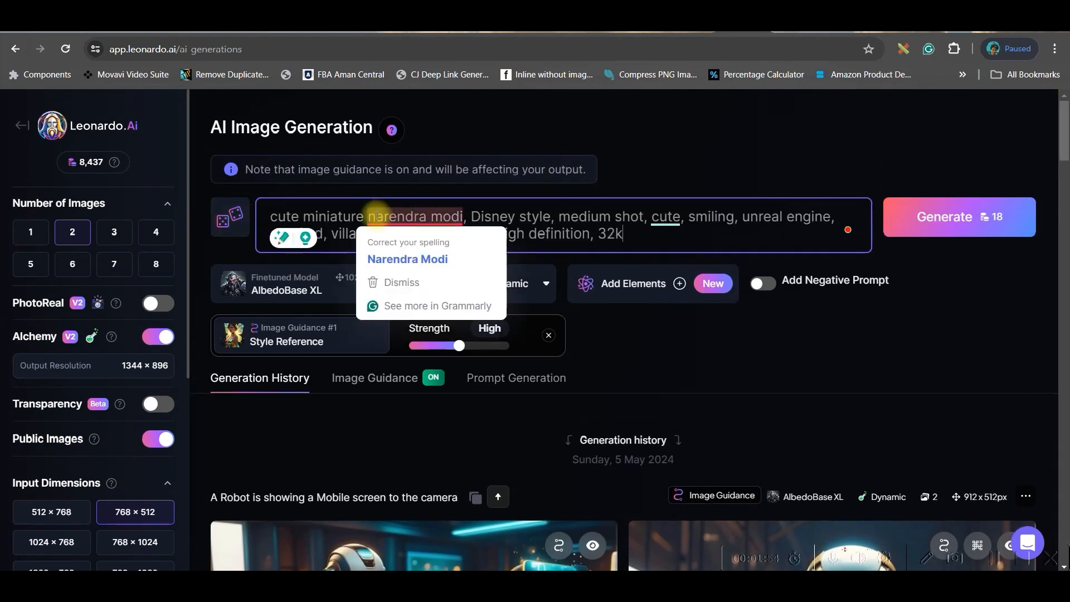
drag(464, 216, 408, 216)
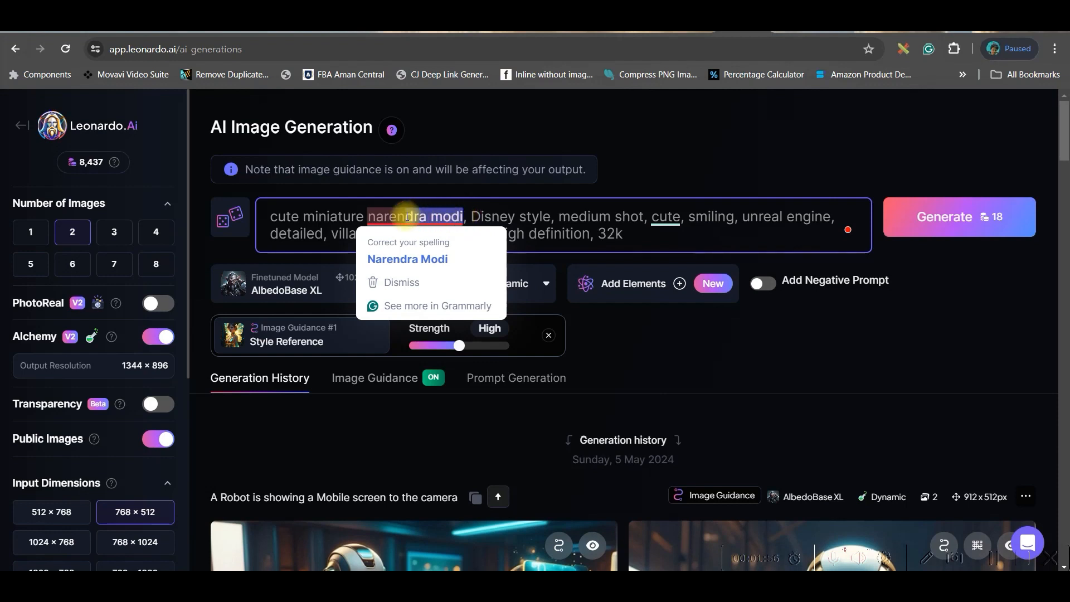
text(Obama)
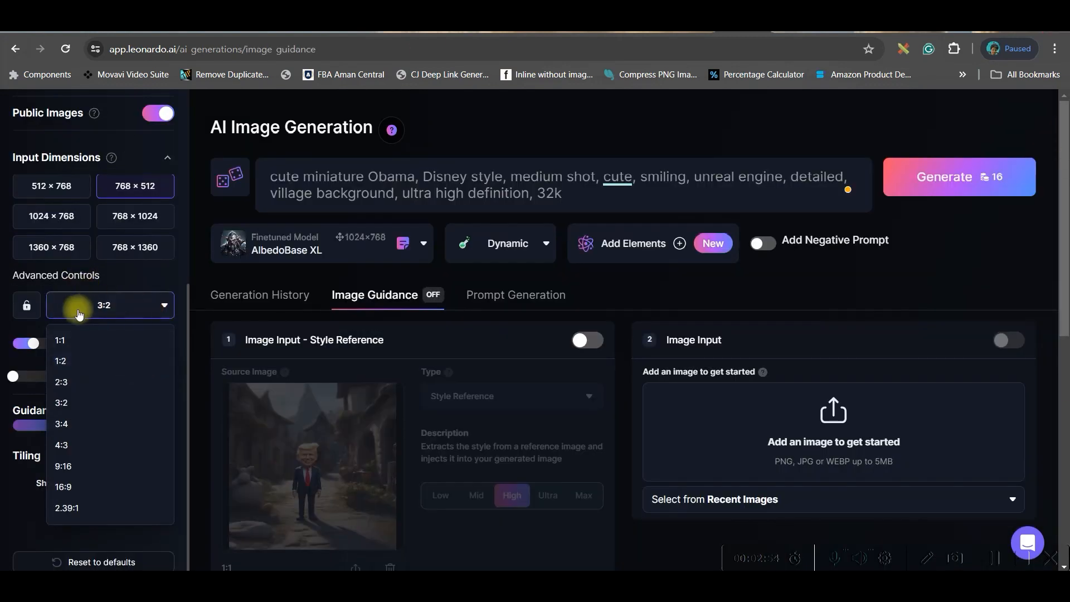
Set the aspect ratio to 16:9 and generate images from the Obama prompt
click(84, 485)
click(922, 180)
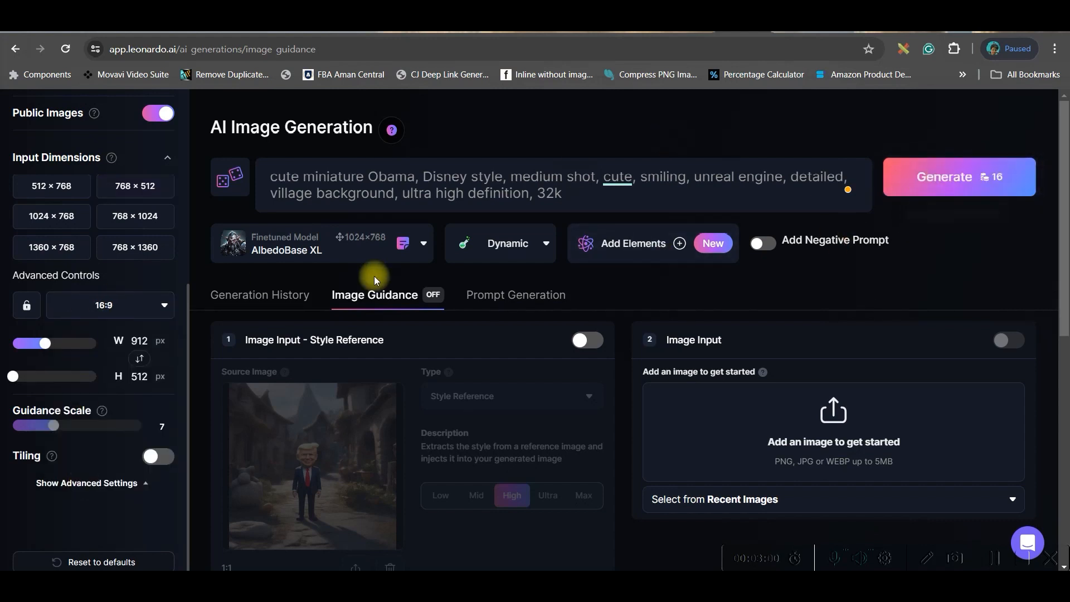
scroll(543, 433, down, 4)
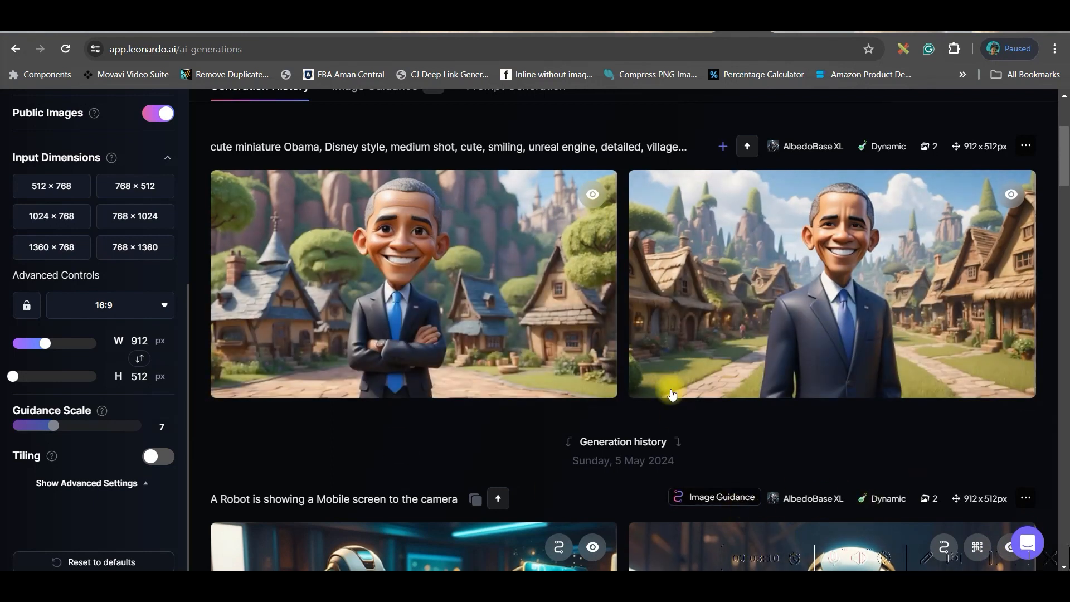
Insert "Full Body Image," after "Obama," in the prompt and generate a new set of images
scroll(676, 406, up, 4)
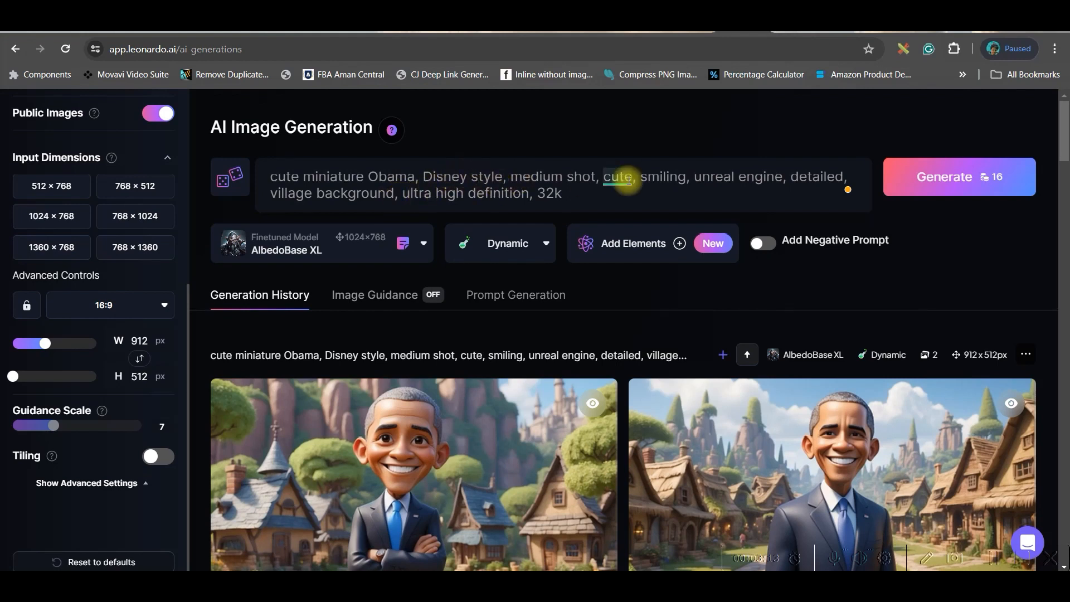
click(509, 173)
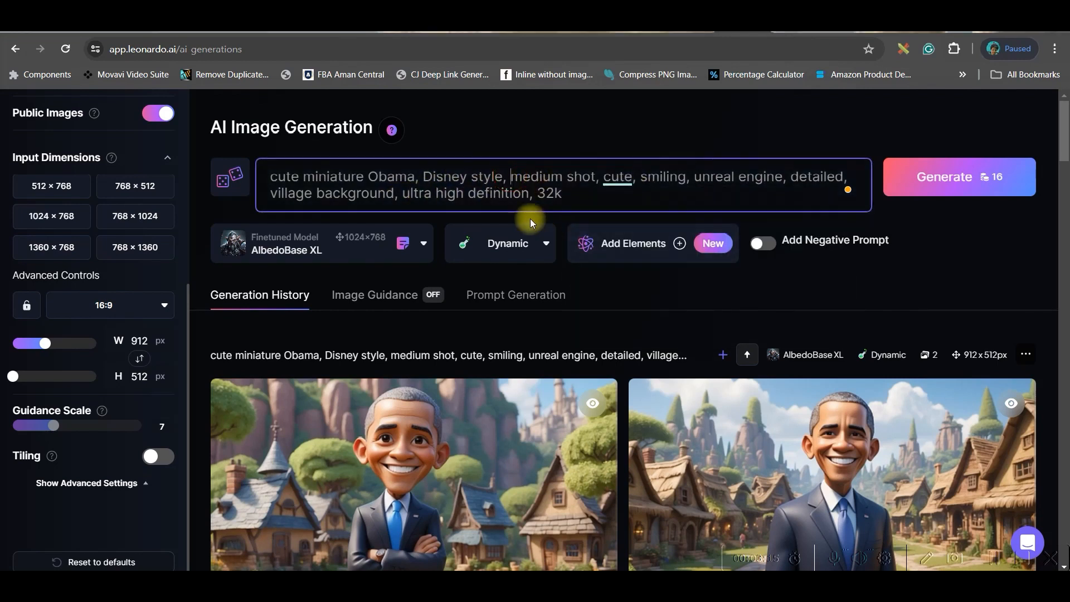
click(419, 177)
text(Full Body Imag)
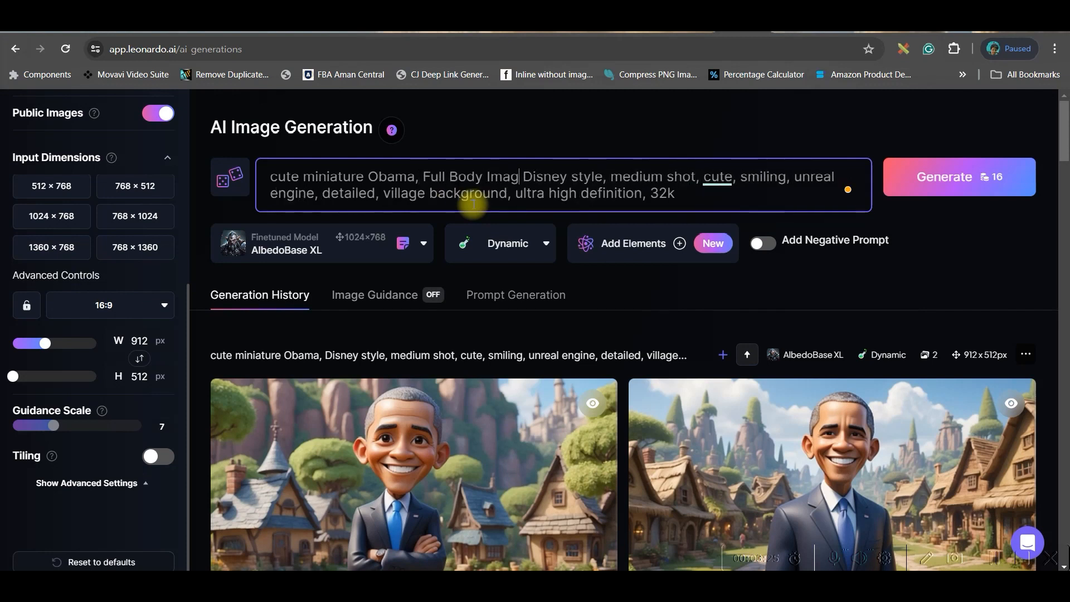
text(e,)
click(961, 177)
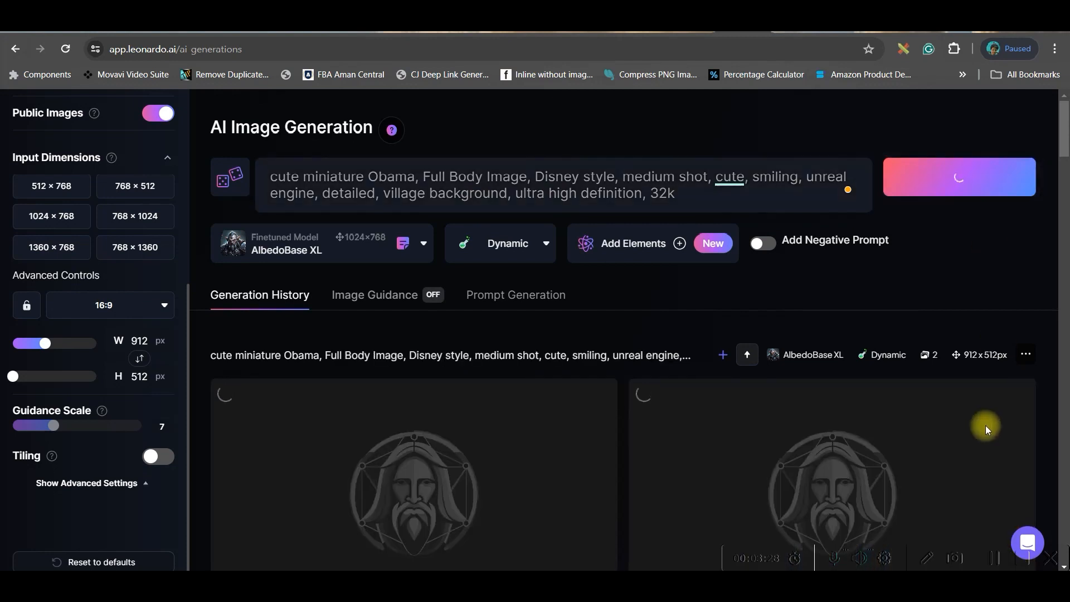
Upscale the portraits from the first Obama generation with the smooth upscaler and close the image preview
scroll(545, 426, down, 5)
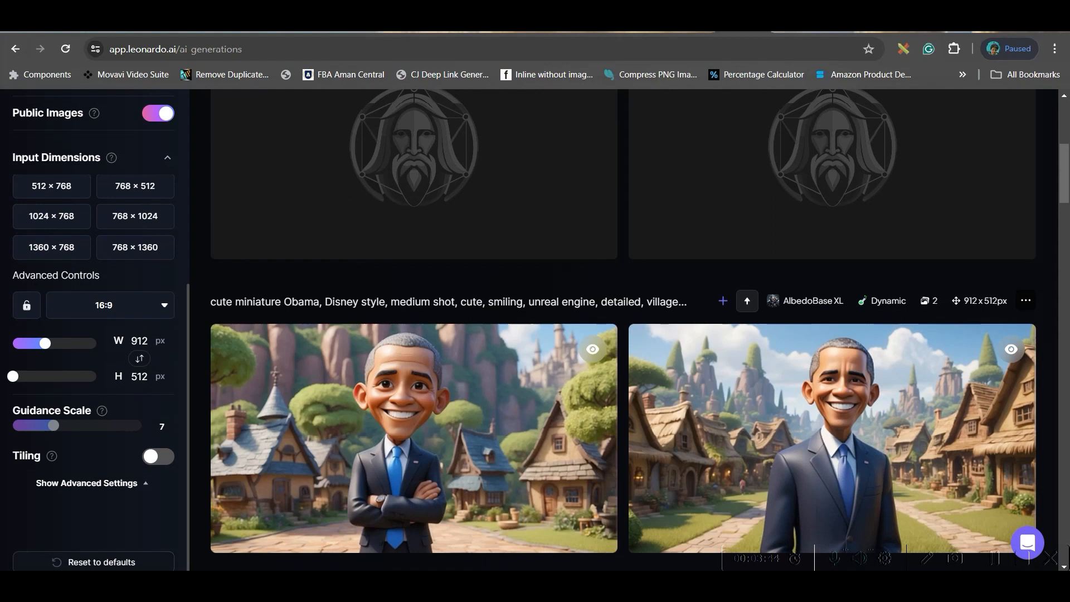
scroll(685, 426, down, 4)
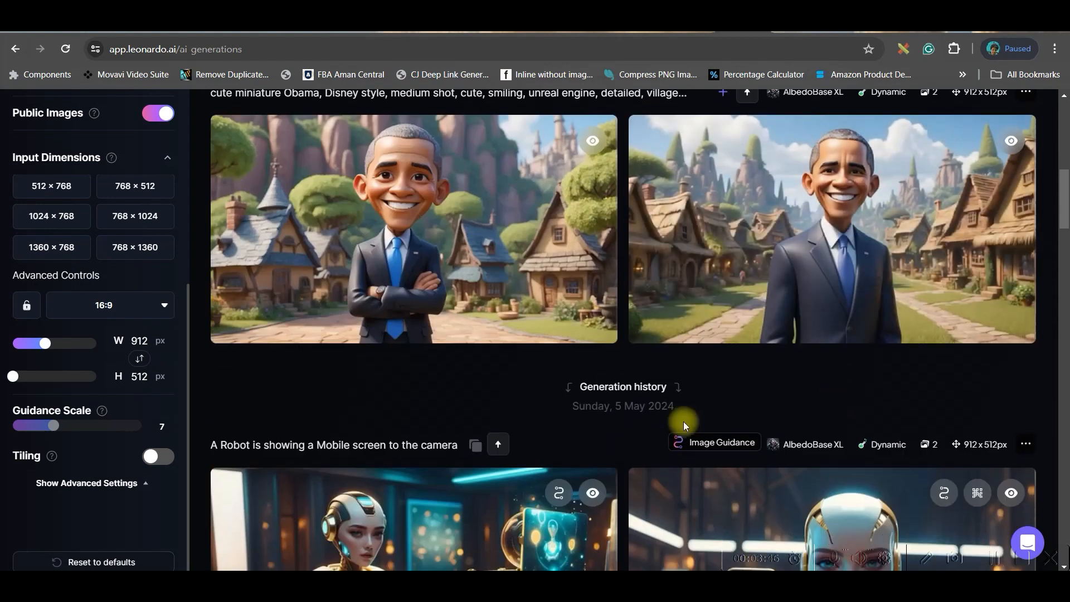
scroll(524, 318, up, 3)
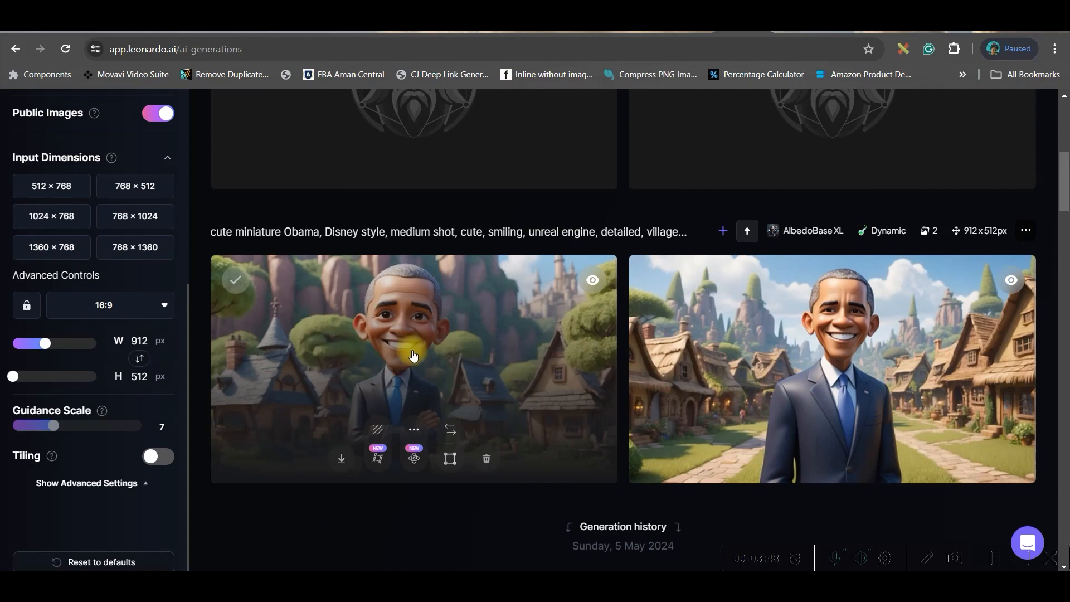
click(455, 378)
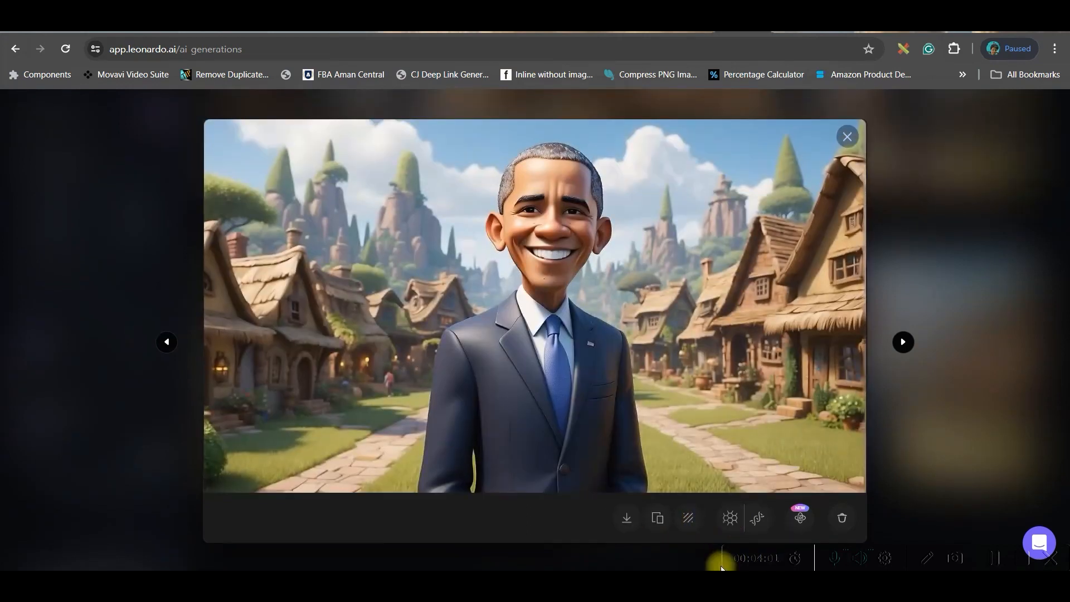
click(730, 518)
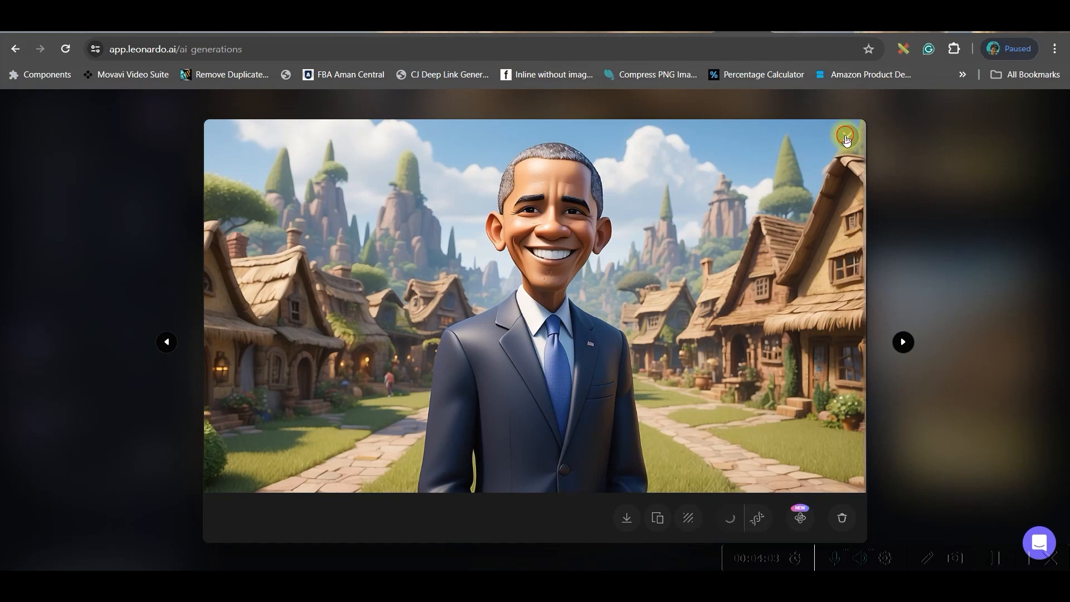
click(939, 353)
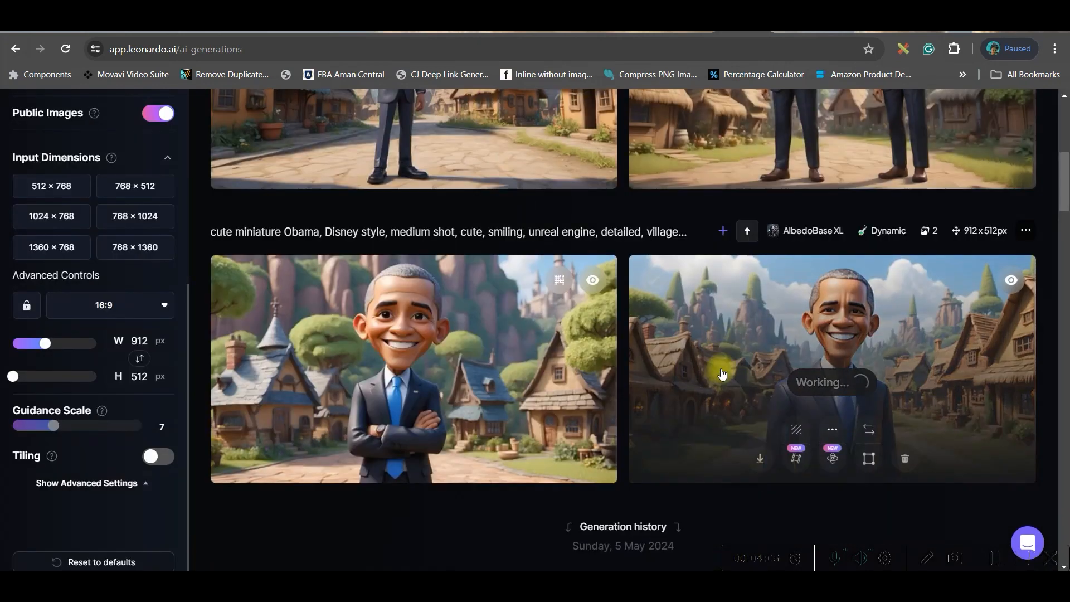
Upscale the full-body image with the single Obama character from the newest generation and close its preview
scroll(685, 485, up, 6)
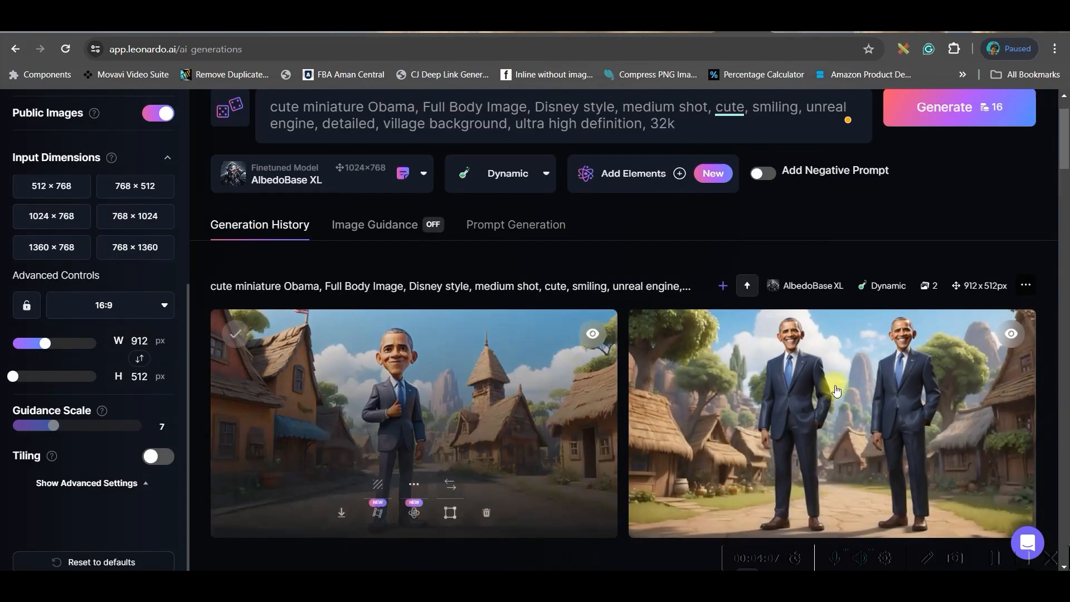
scroll(808, 401, down, 1)
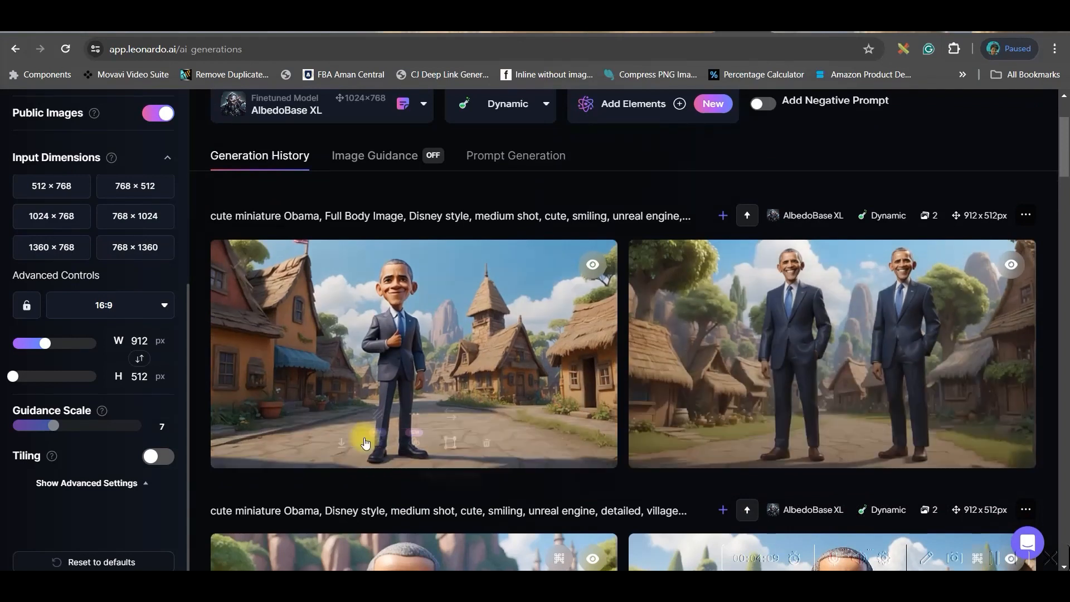
click(395, 336)
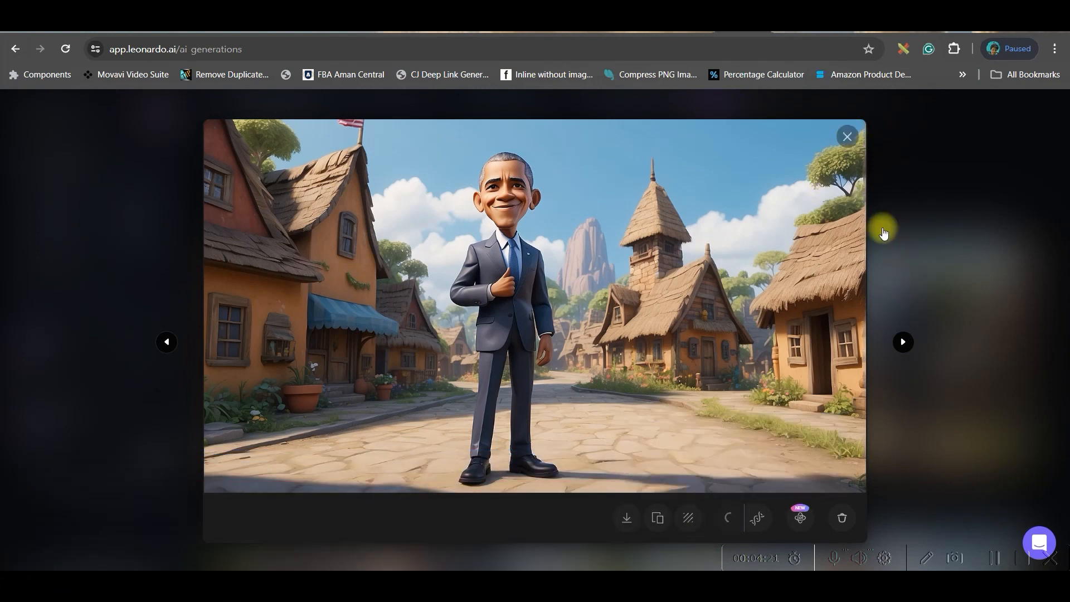
click(846, 139)
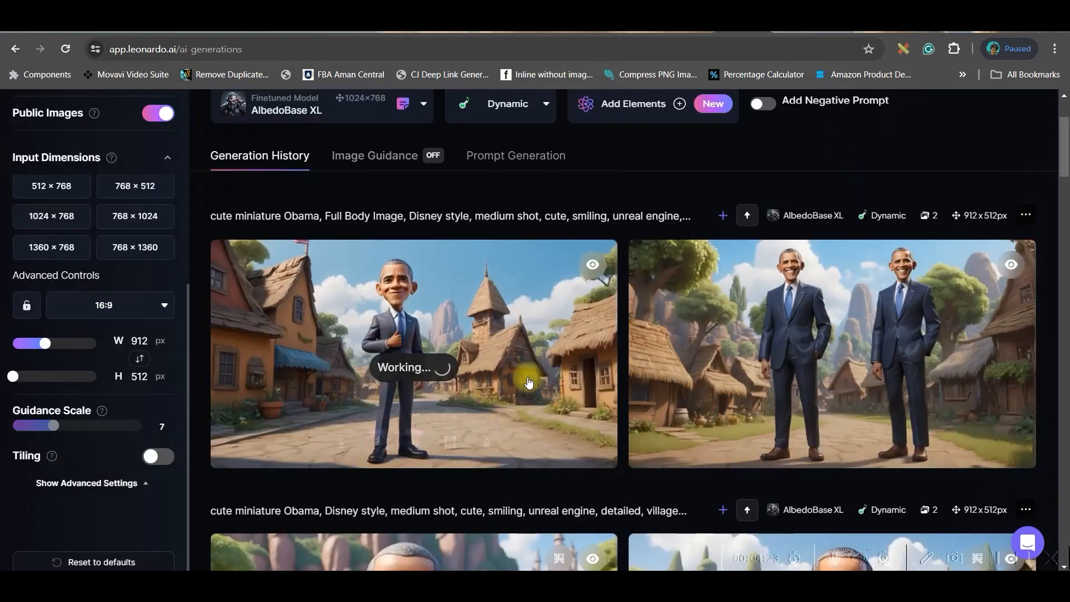
Download the Alchemy Smooth upscaled portrait of the Obama character with crossed arms, and switch to Canva
scroll(509, 390, down, 5)
click(437, 360)
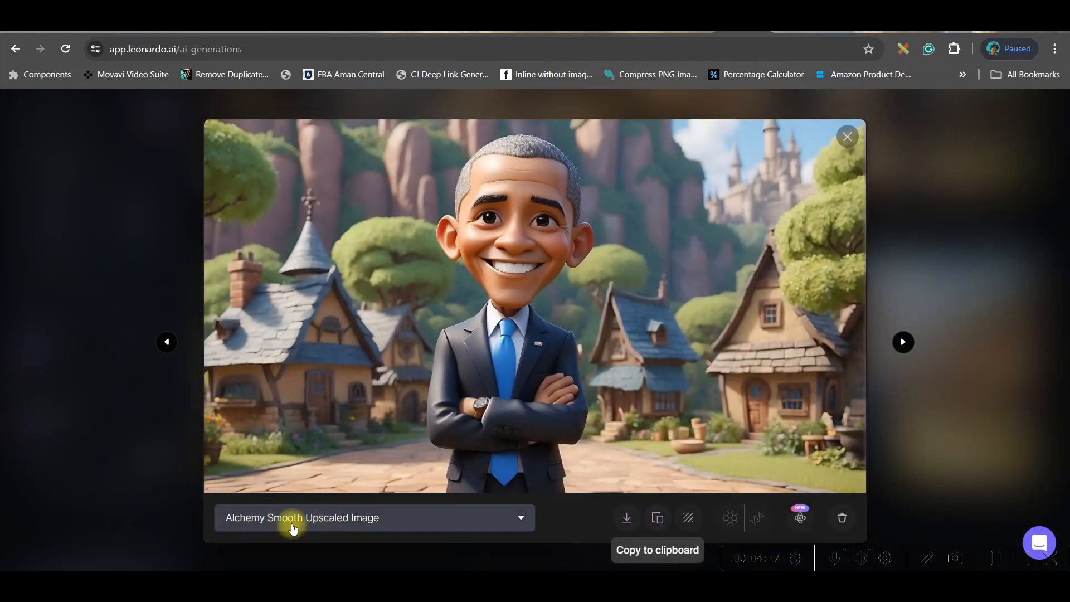
click(626, 518)
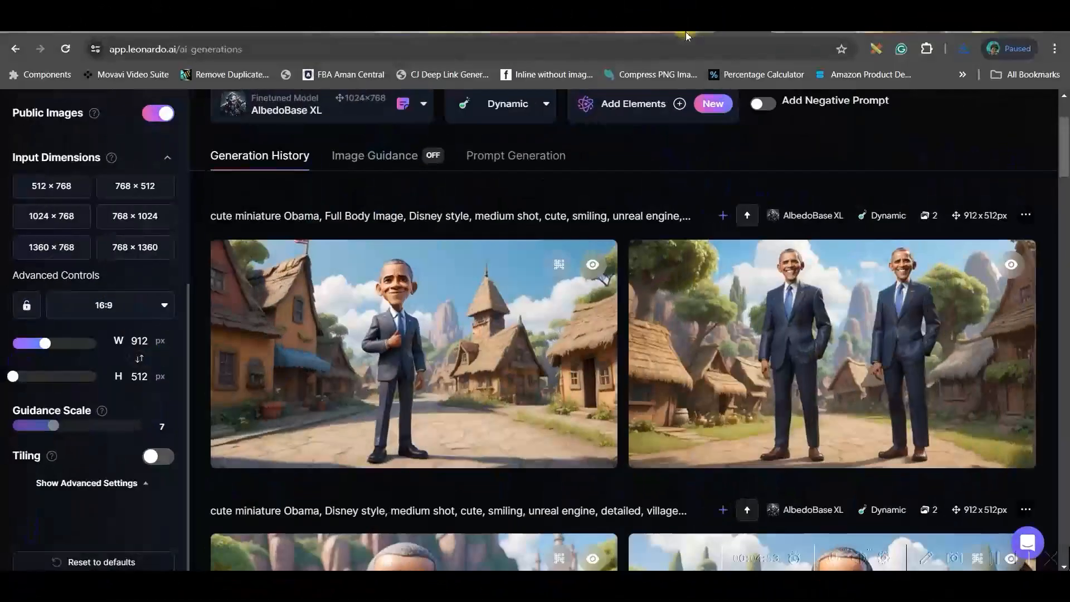
click(690, 32)
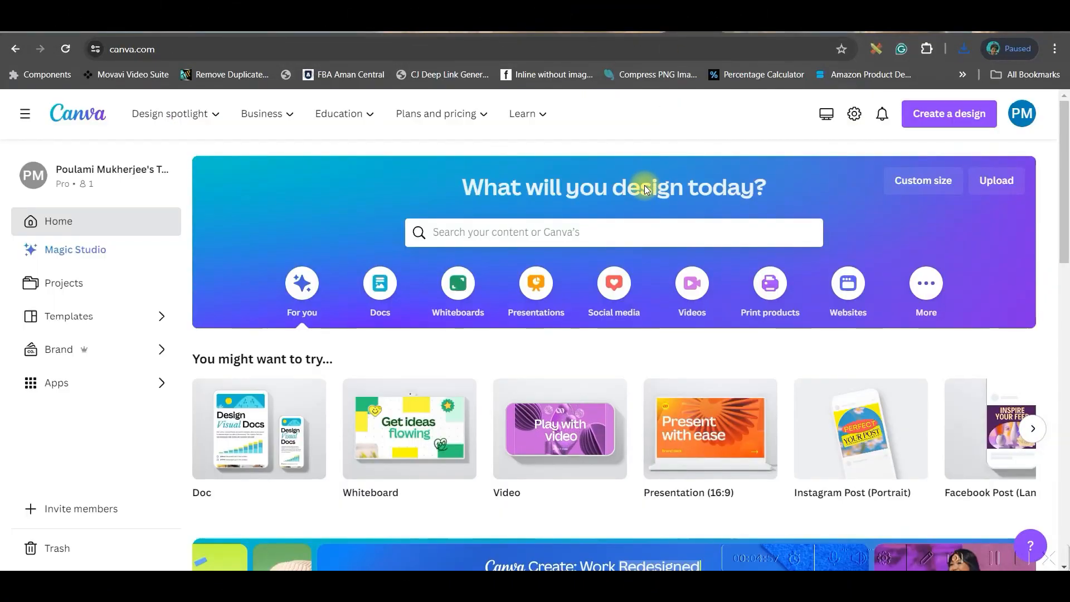
click(786, 240)
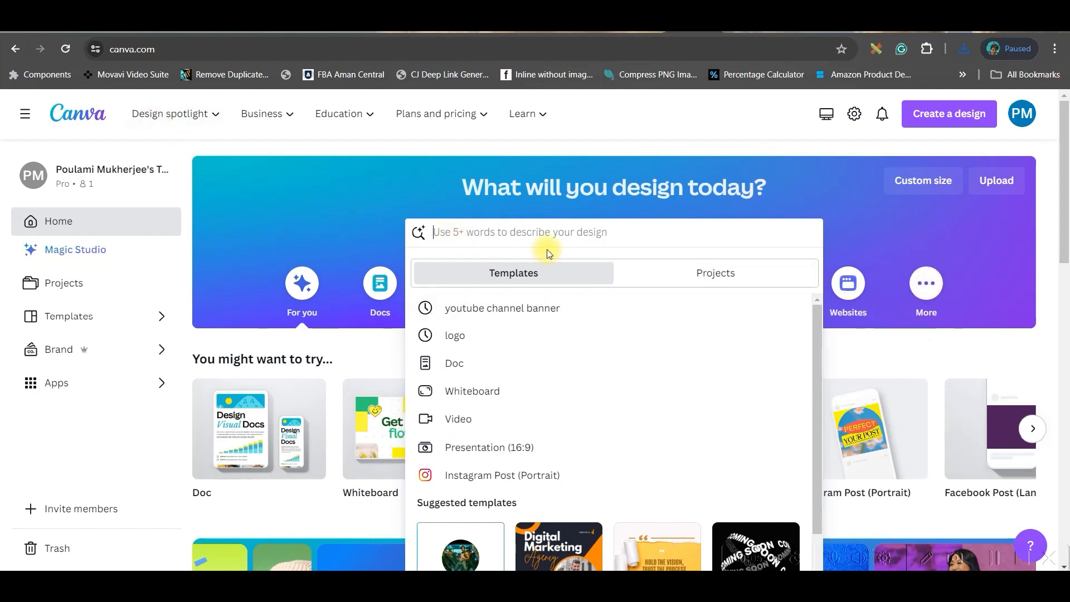
text(YouTube)
key(BackSpace)
key(BackSpace)
key(BackSpace)
key(BackSpace)
key(BackSpace)
key(BackSpace)
key(BackSpace)
text(Video)
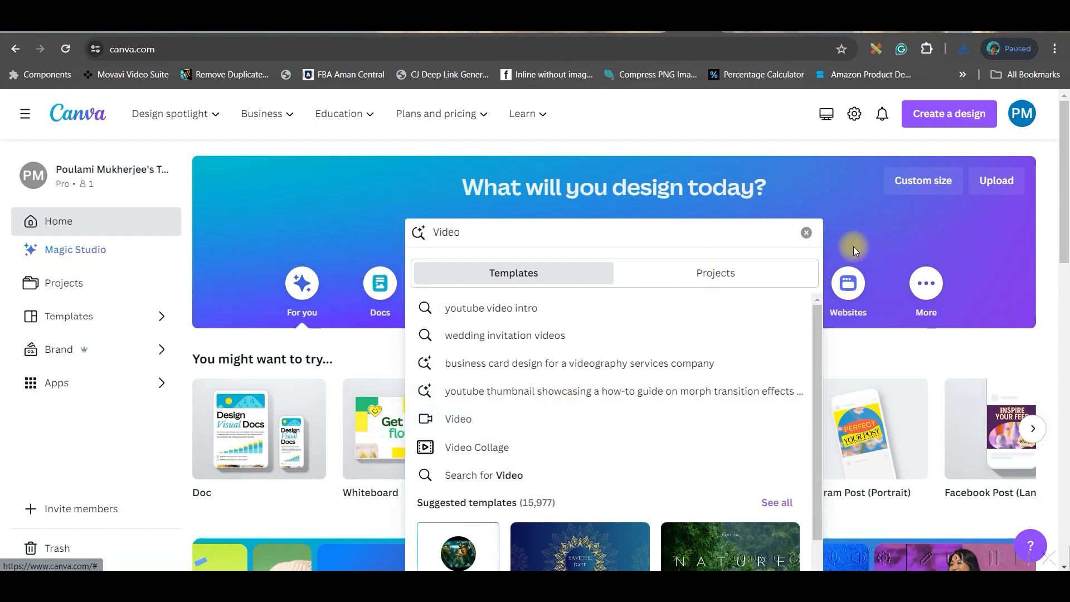
click(806, 233)
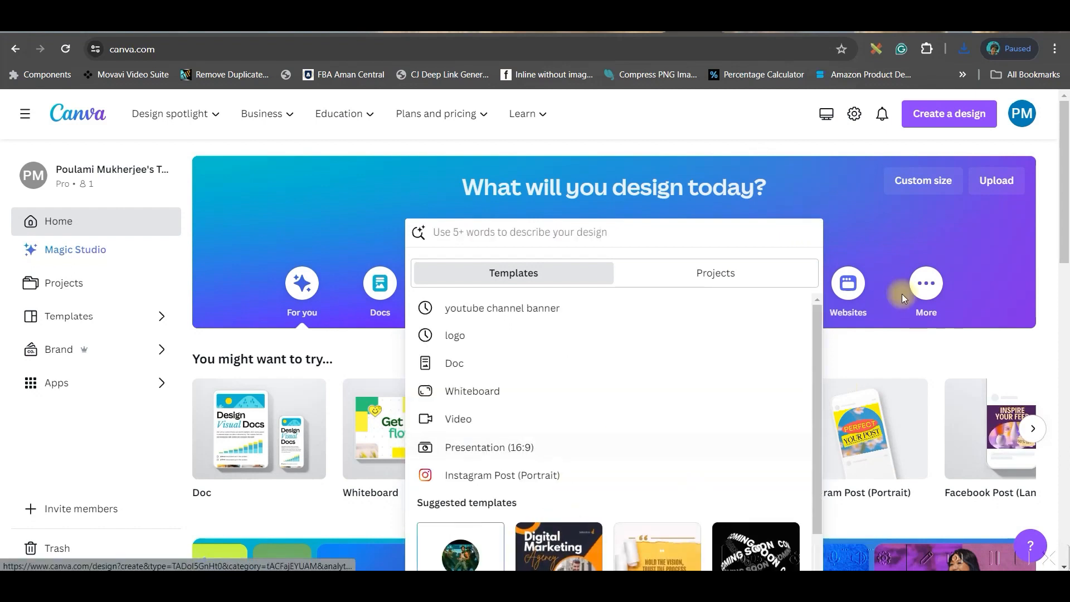
Close the search suggestions and create a new blank Video design
click(914, 230)
click(553, 424)
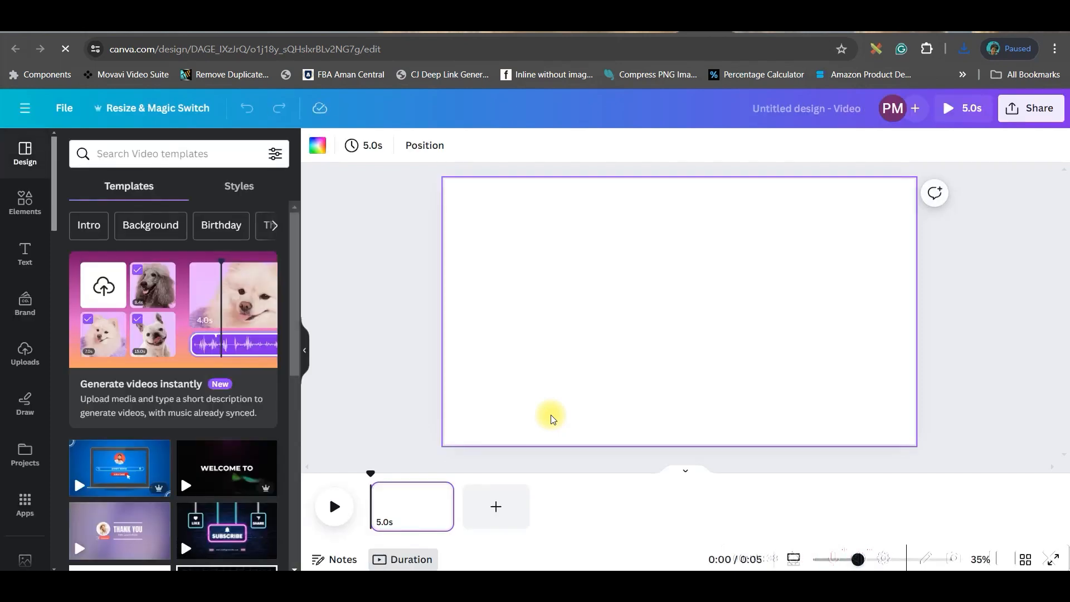
Upload the image 936662-cute-miniature-narendra-modi,-(2) (1).png from the POLITICIANS folder and place it on the video page
click(21, 357)
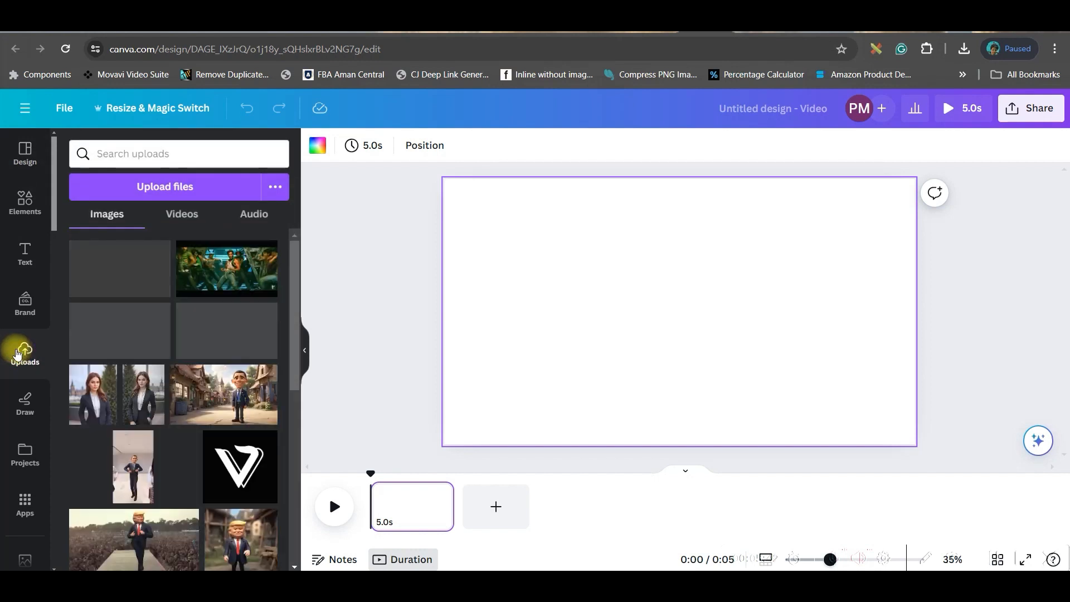
click(170, 189)
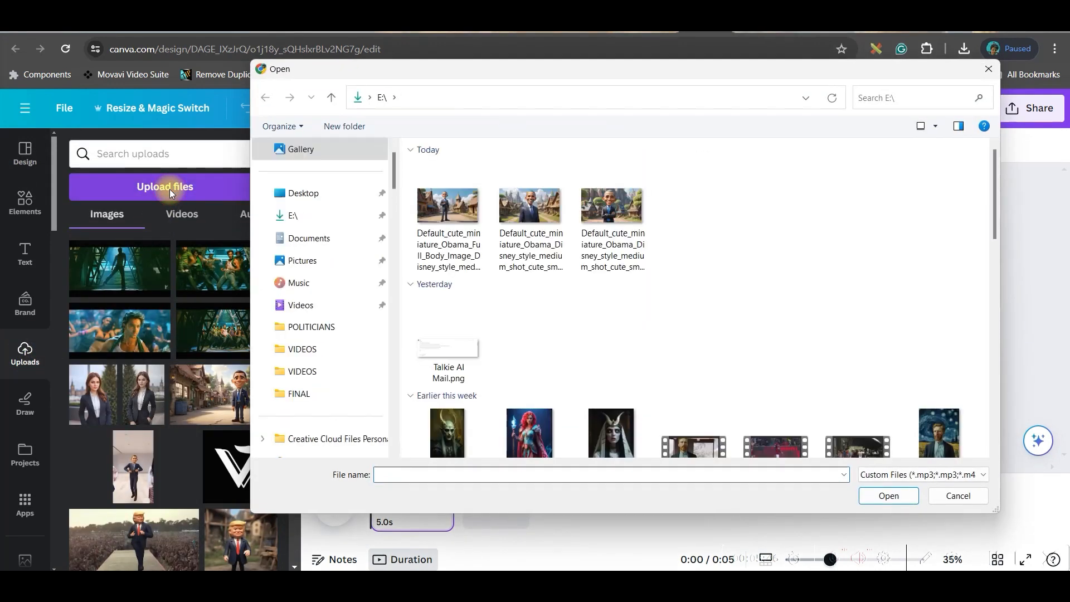
click(313, 333)
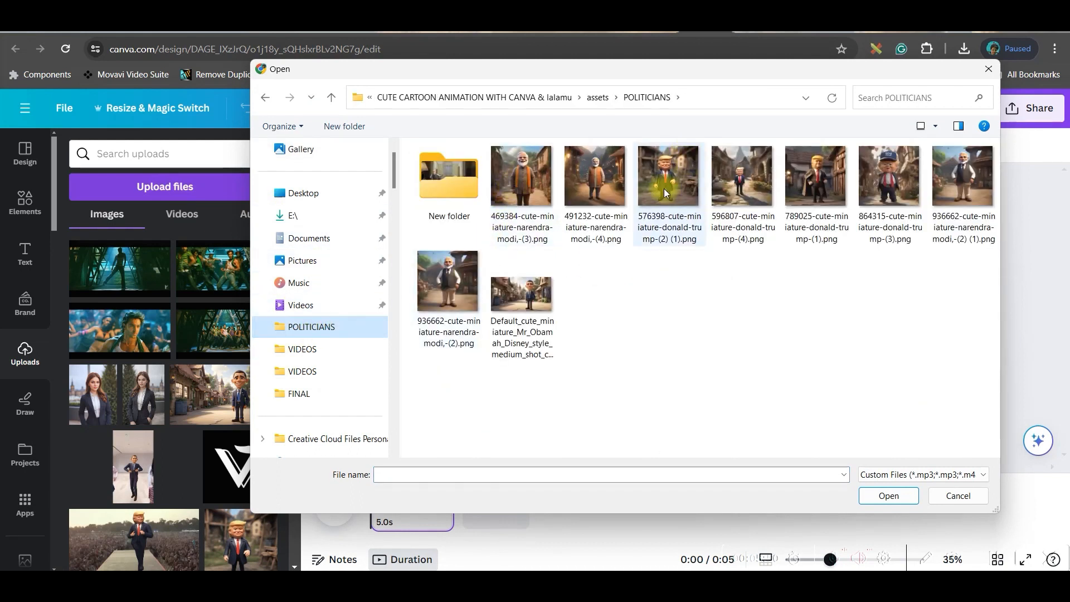
double_click(962, 175)
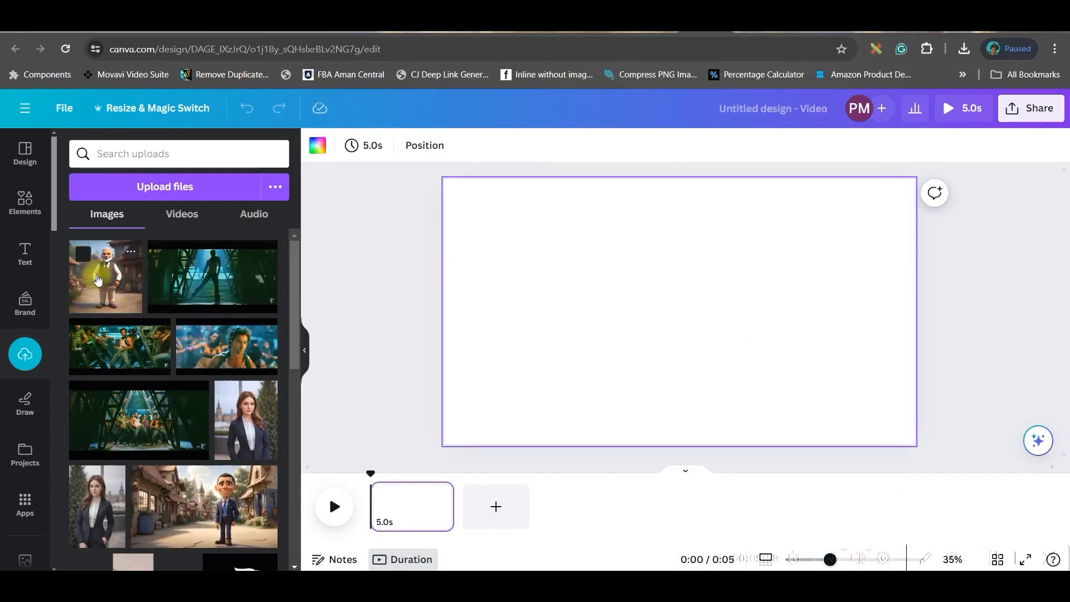
click(97, 278)
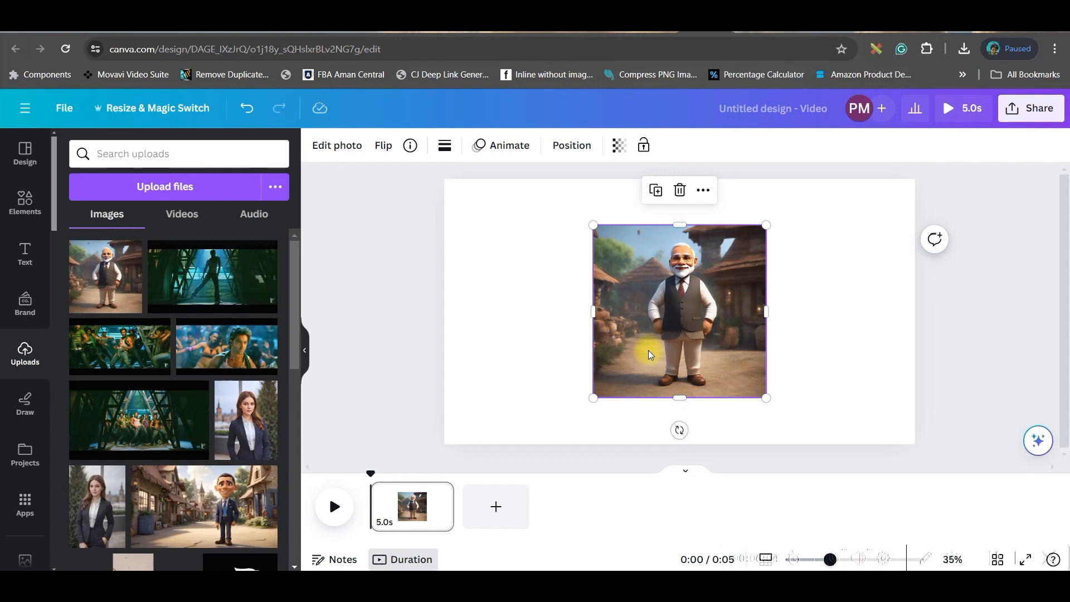
Switch to Leonardo.Ai and look at the available aspect ratio options and the full-body Obama image
click(759, 33)
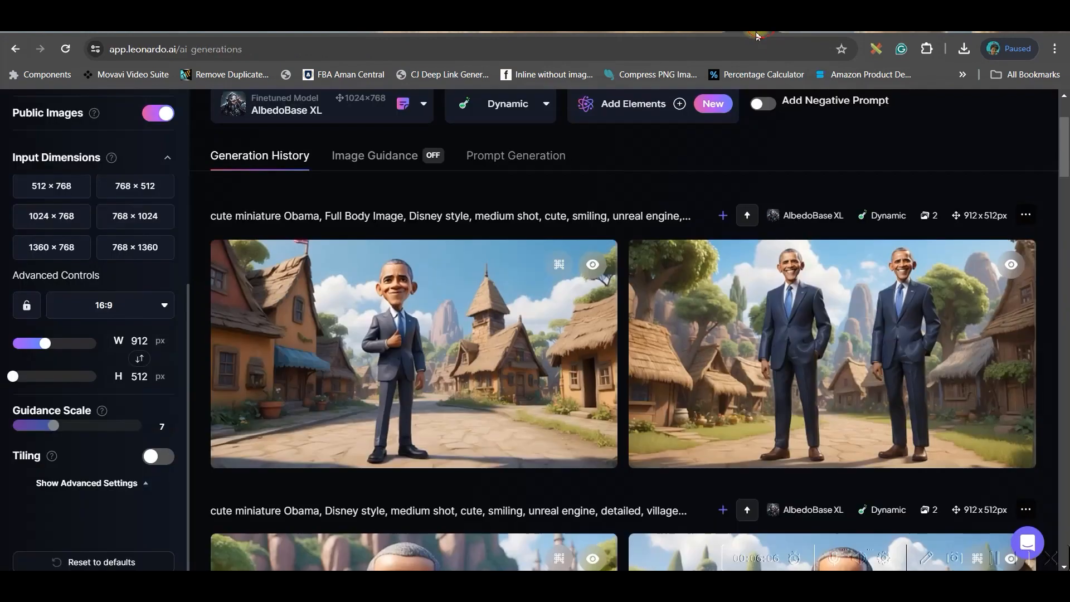
click(131, 304)
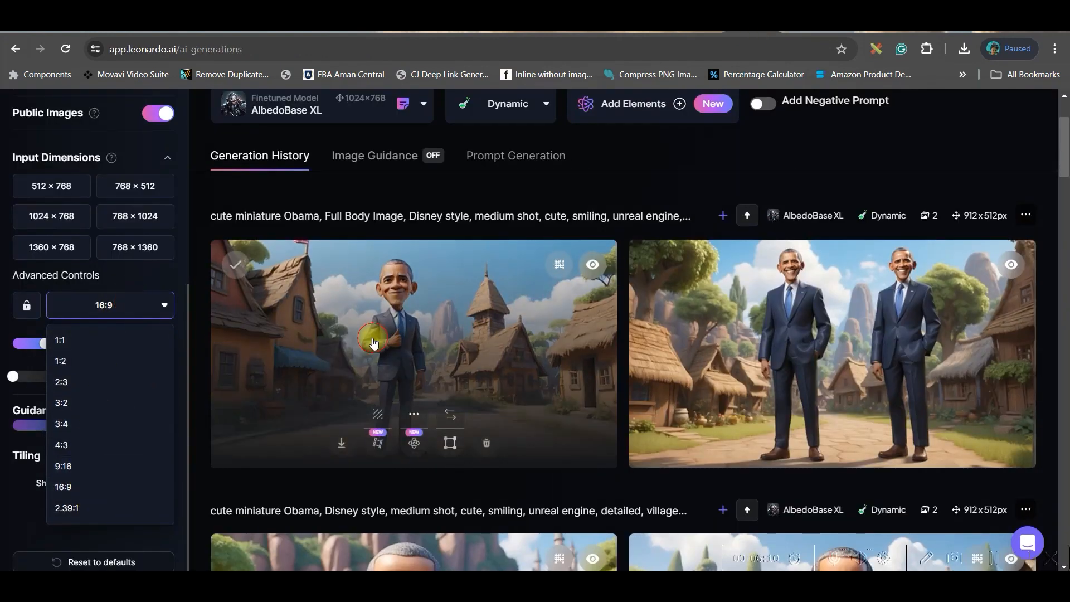
click(365, 335)
click(857, 141)
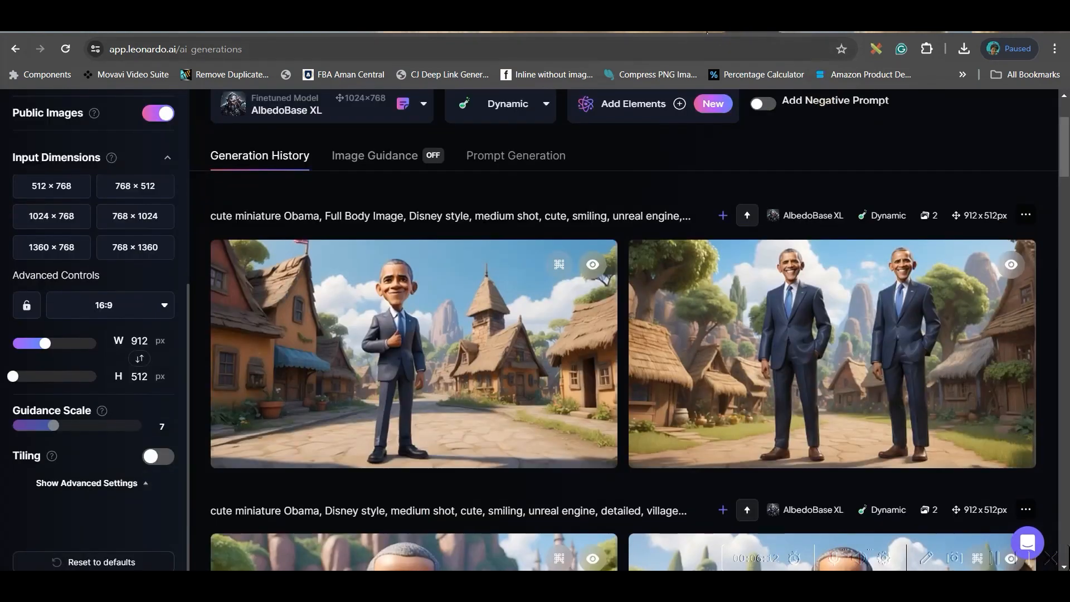
Return to Canva and open the photo editing options for the placed character image
click(744, 32)
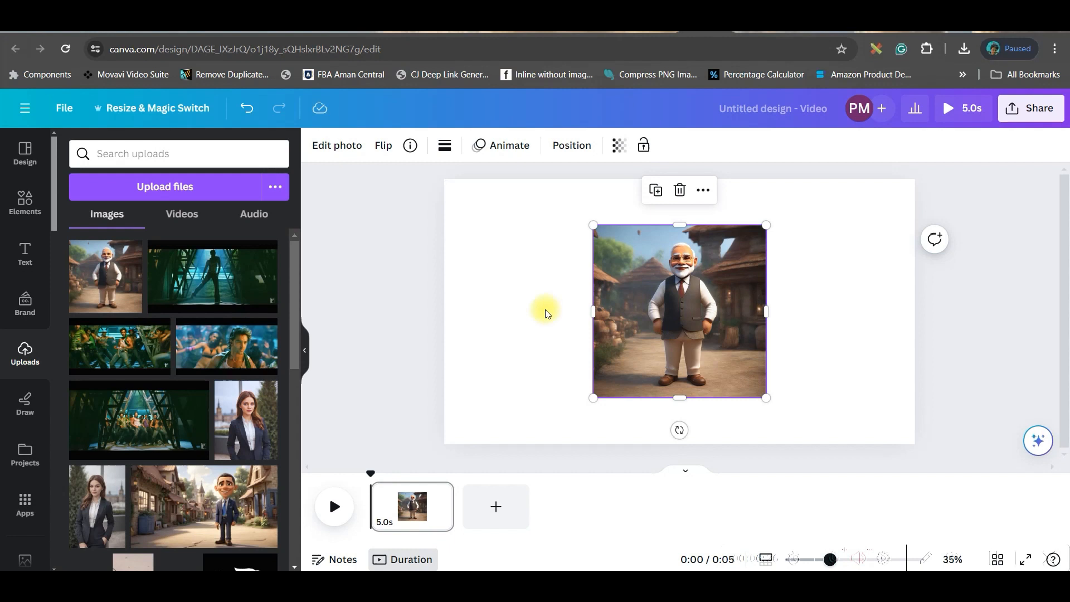
click(338, 146)
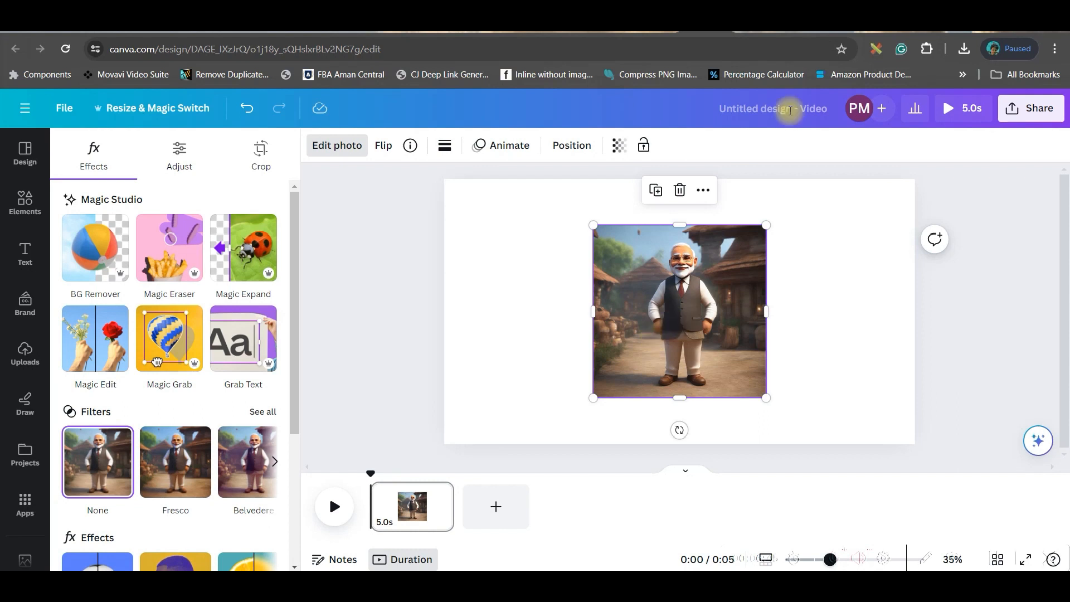
Switch to Wonder AI Art Generator, search for "messi", and open the miniature Messi result in the red and blue jersey
click(799, 34)
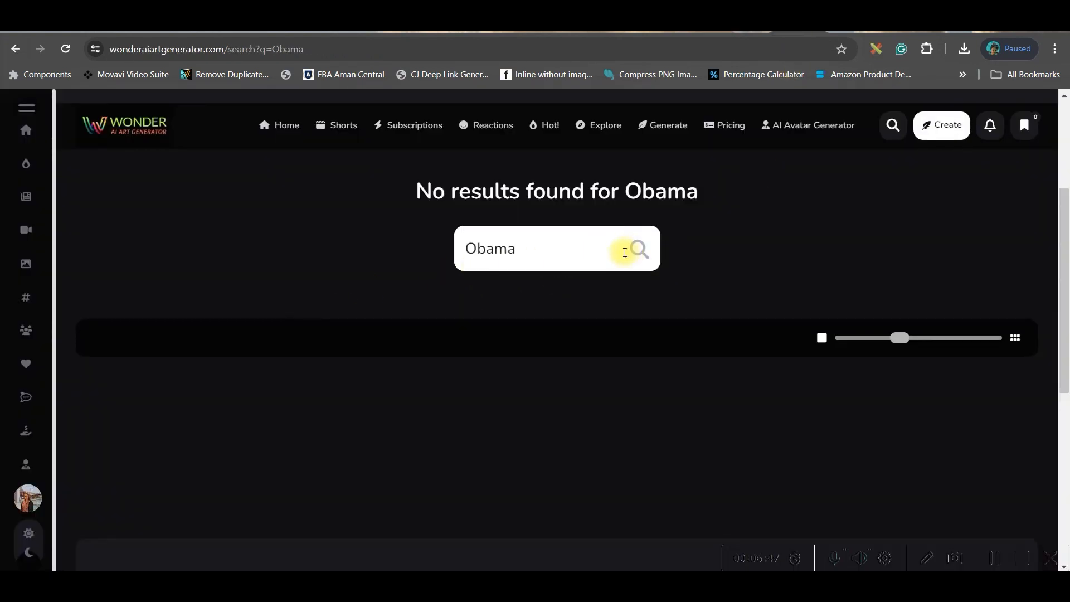
drag(613, 249, 430, 249)
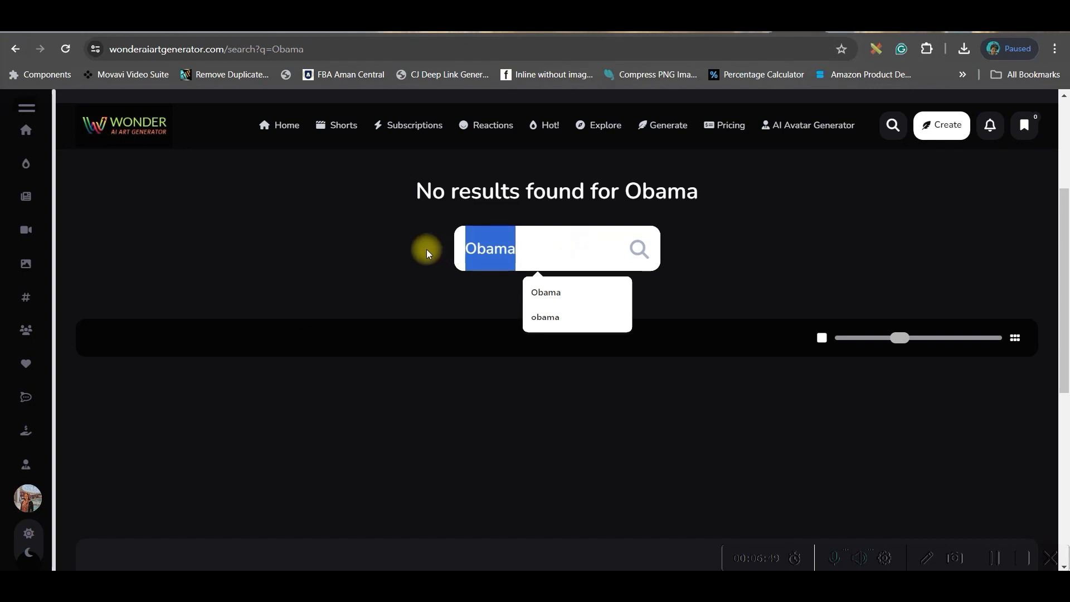
text(messi)
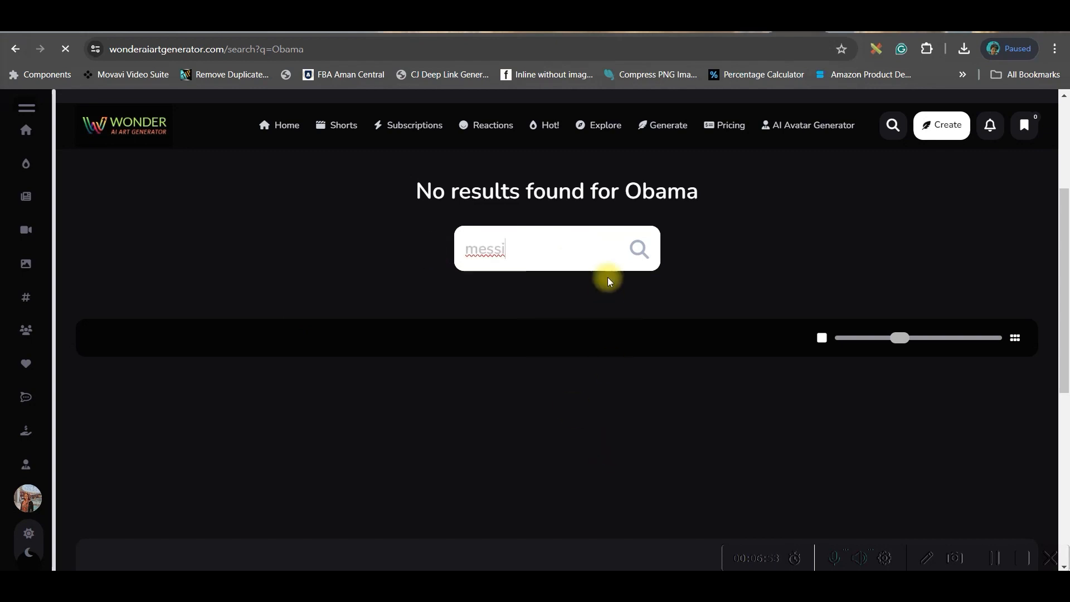
click(640, 250)
scroll(980, 465, down, 2)
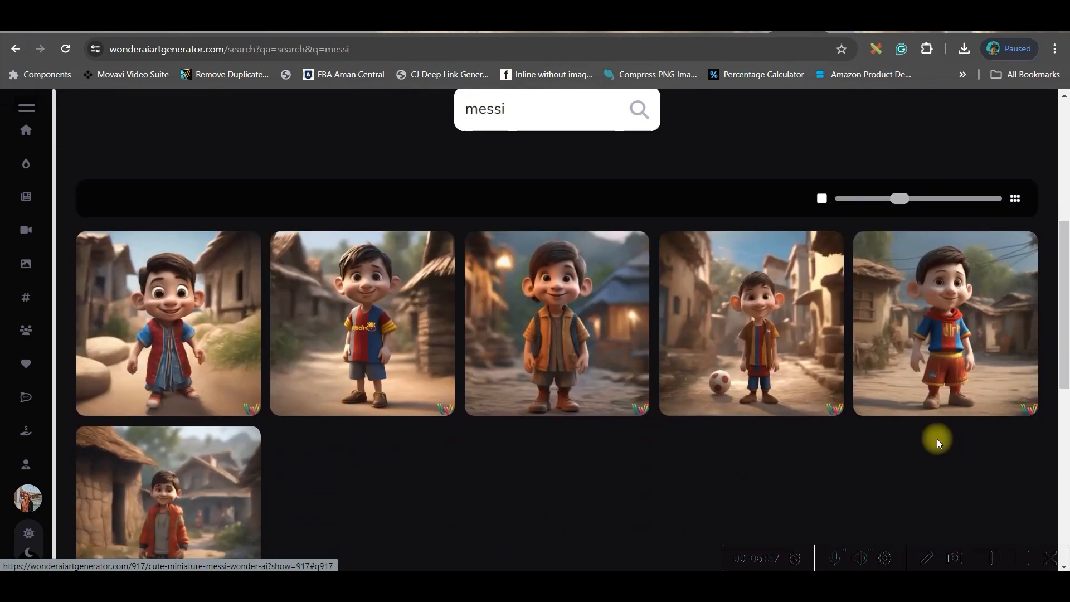
click(384, 342)
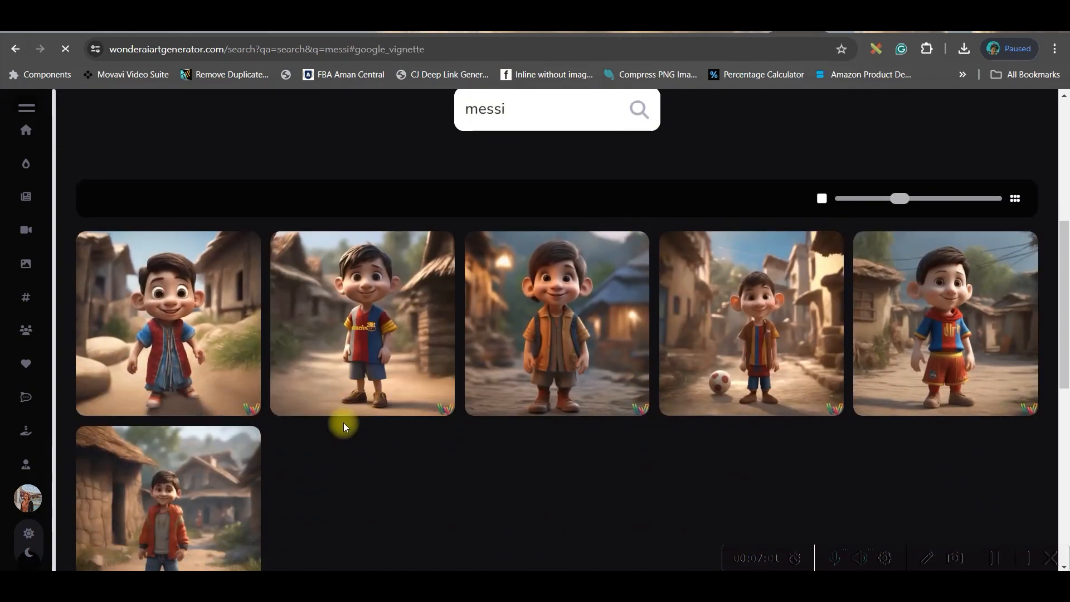
scroll(389, 345, up, 5)
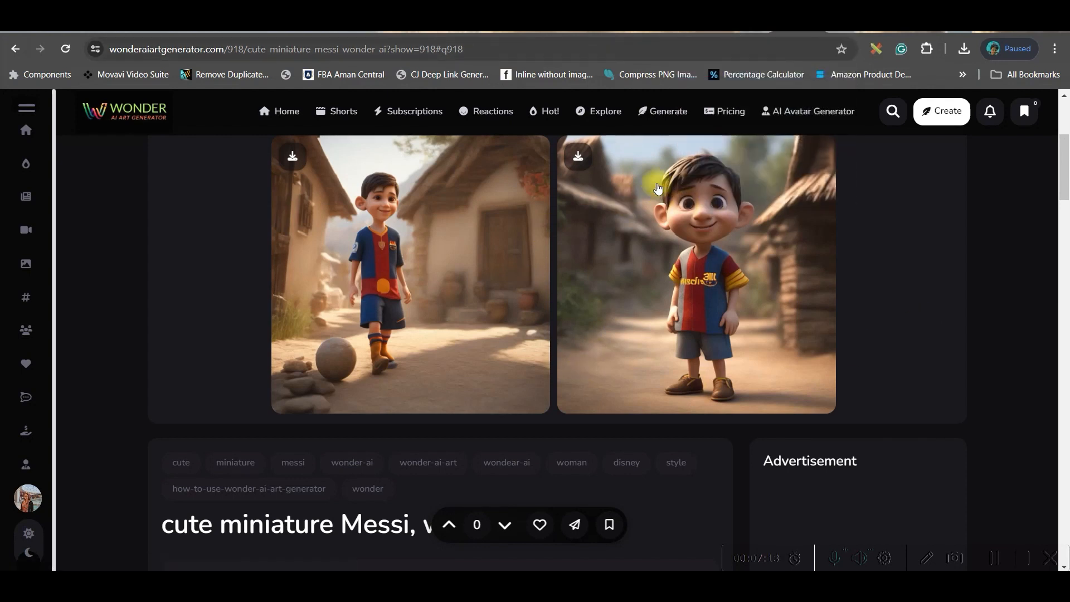
Return to Canva and view the full list of photo filters for the character image
click(715, 35)
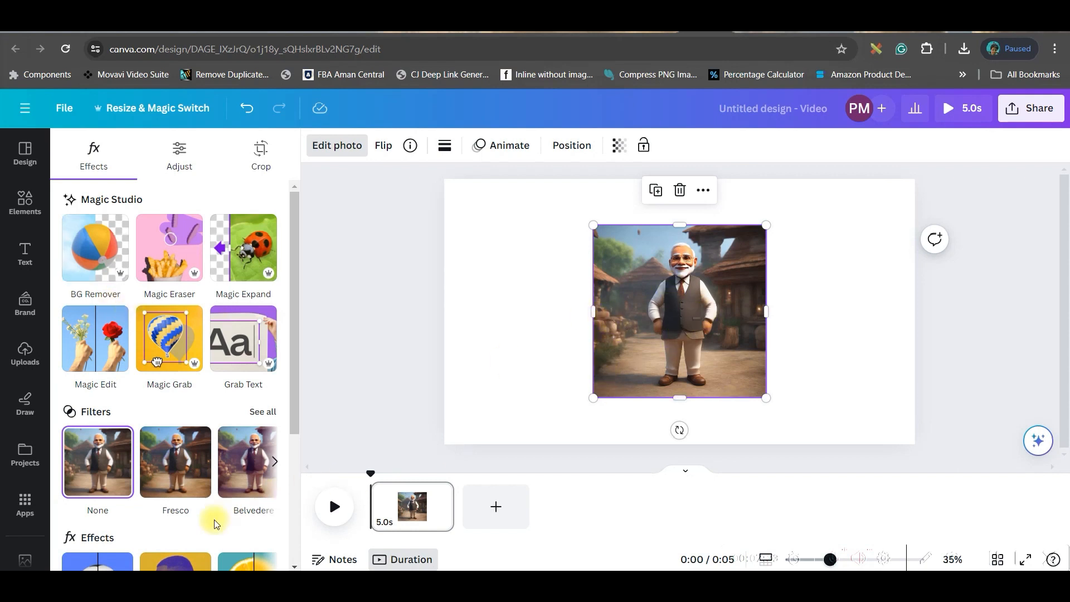
click(263, 412)
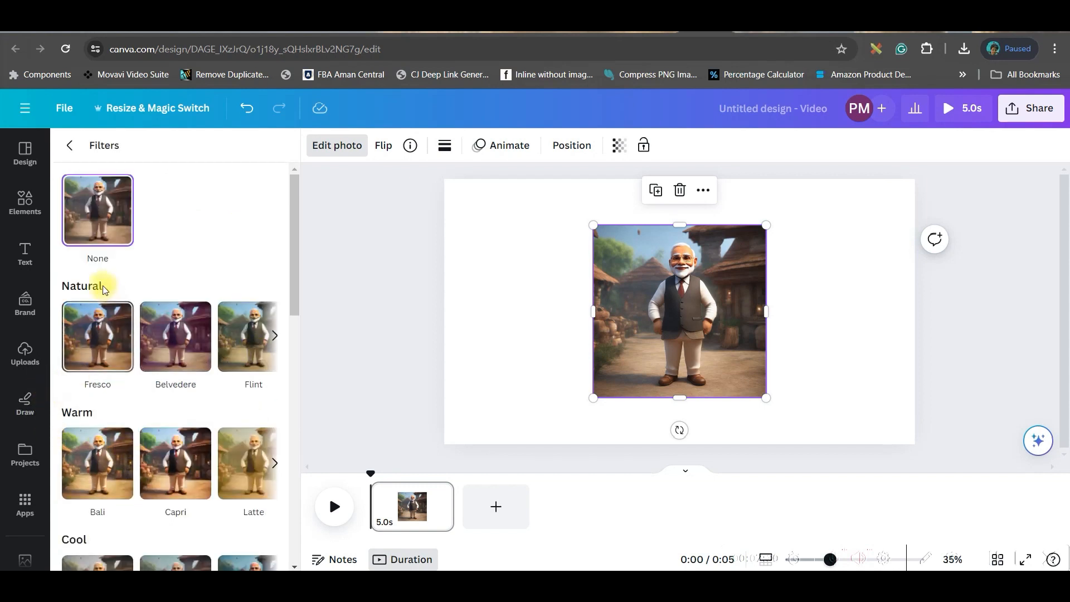
click(70, 146)
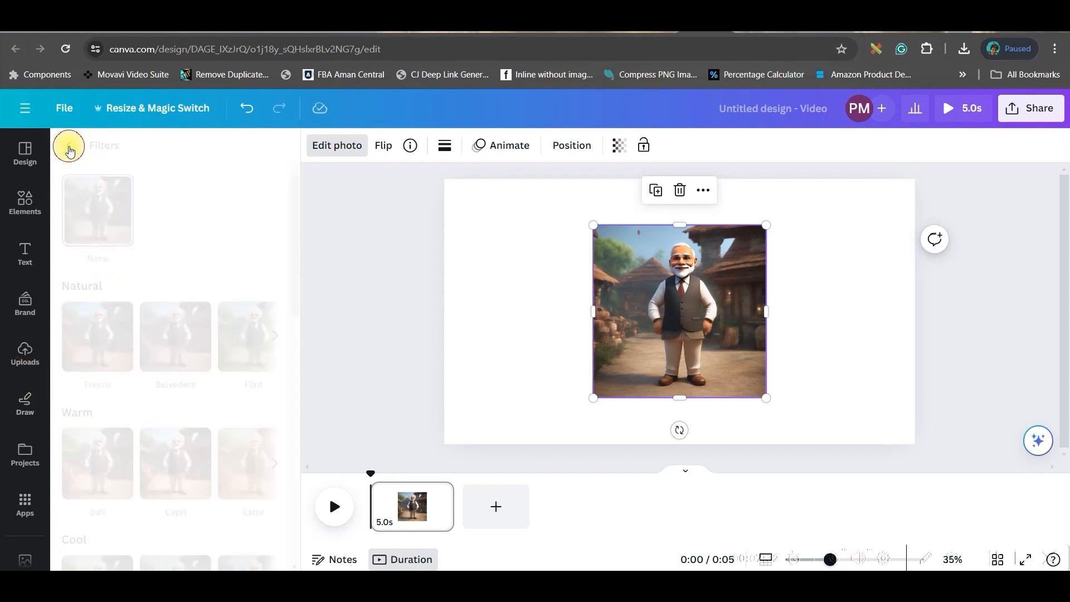
Reopen the photo editing options and generate a Magic Expand of the character image at the Whole Page size
click(346, 147)
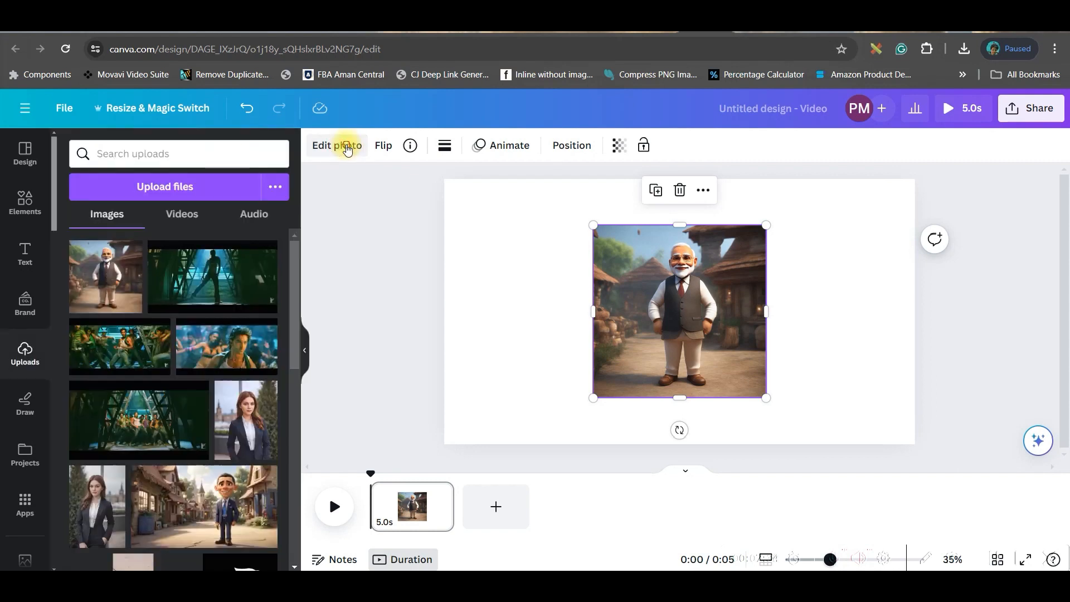
click(347, 148)
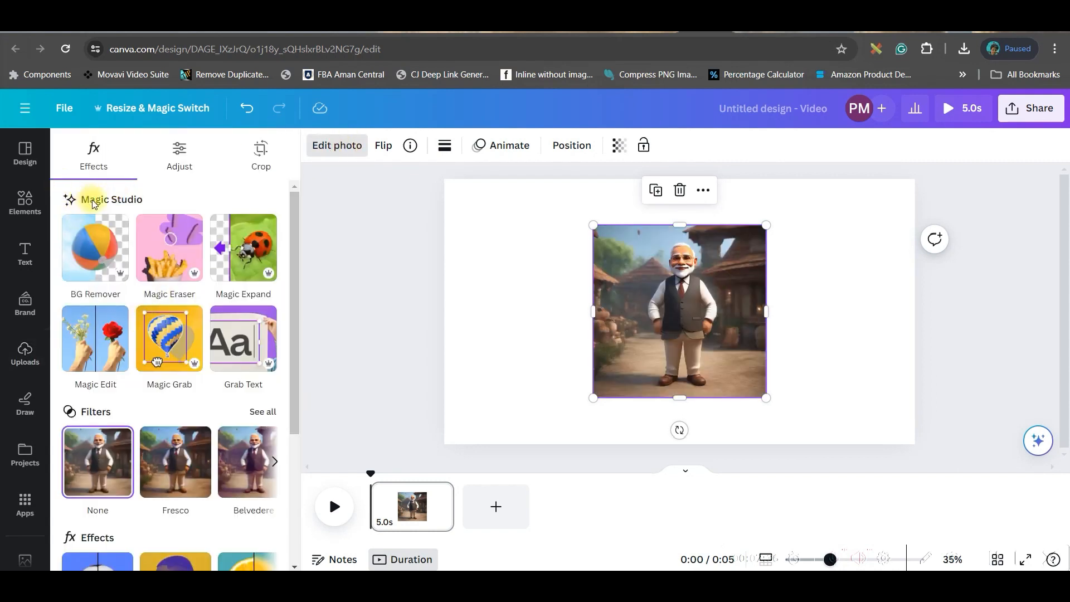
scroll(116, 418, down, 1)
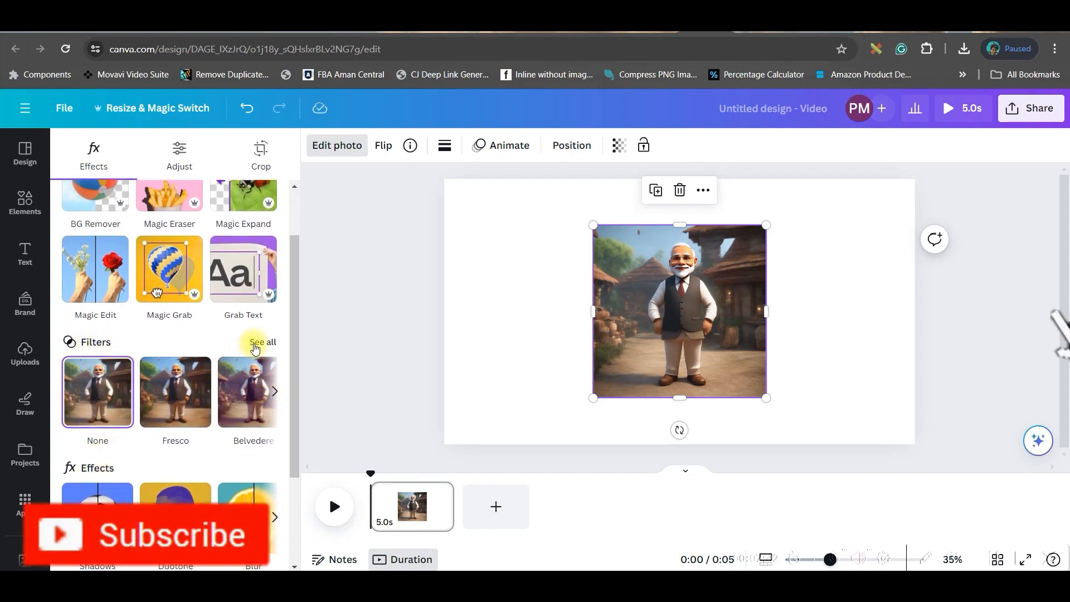
scroll(157, 372, up, 1)
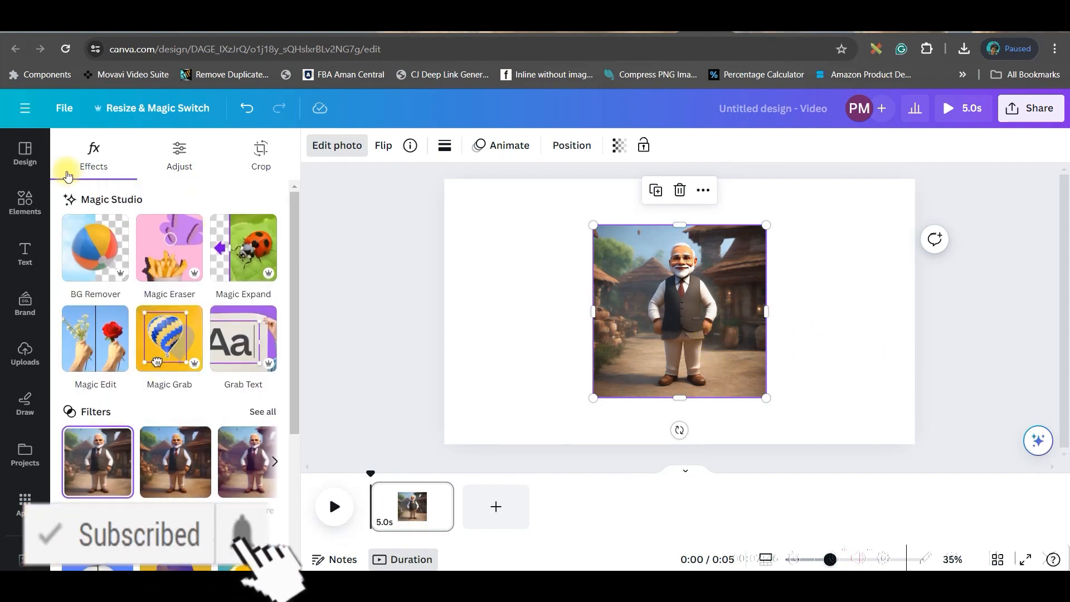
click(250, 262)
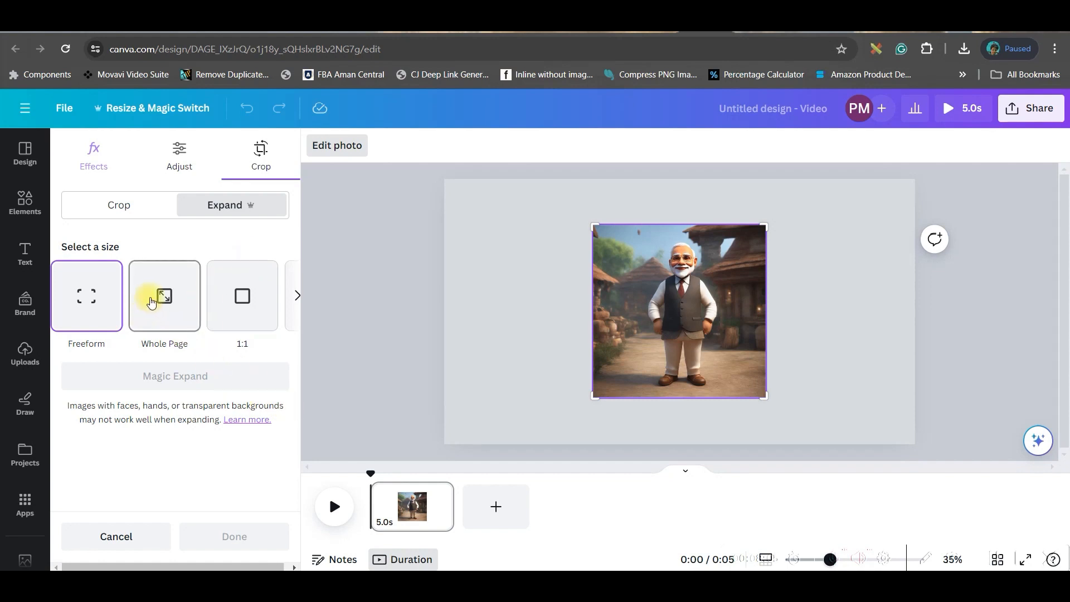
click(296, 295)
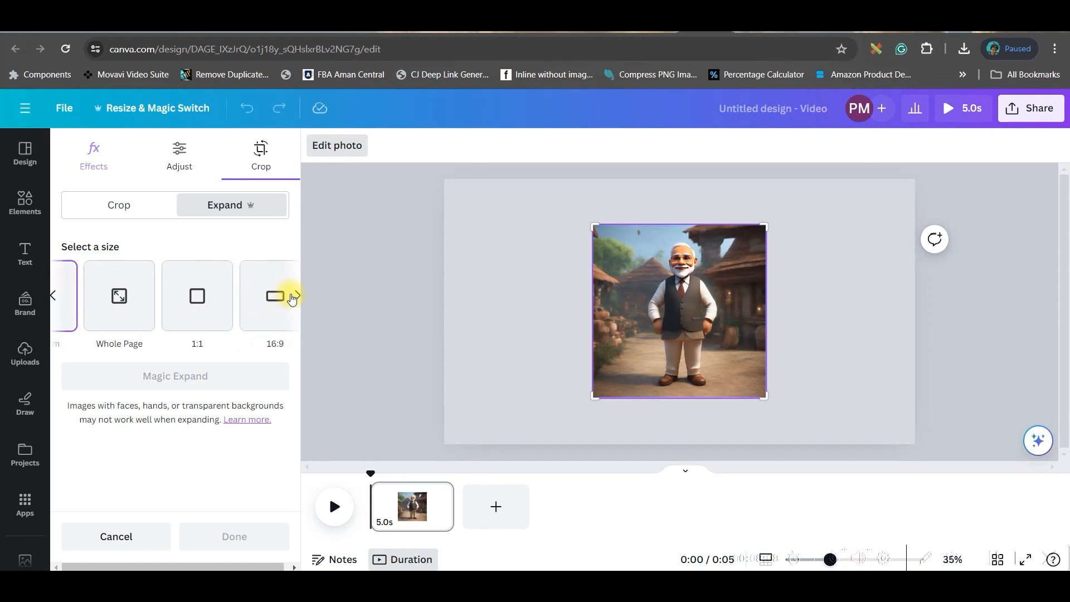
click(52, 295)
click(167, 306)
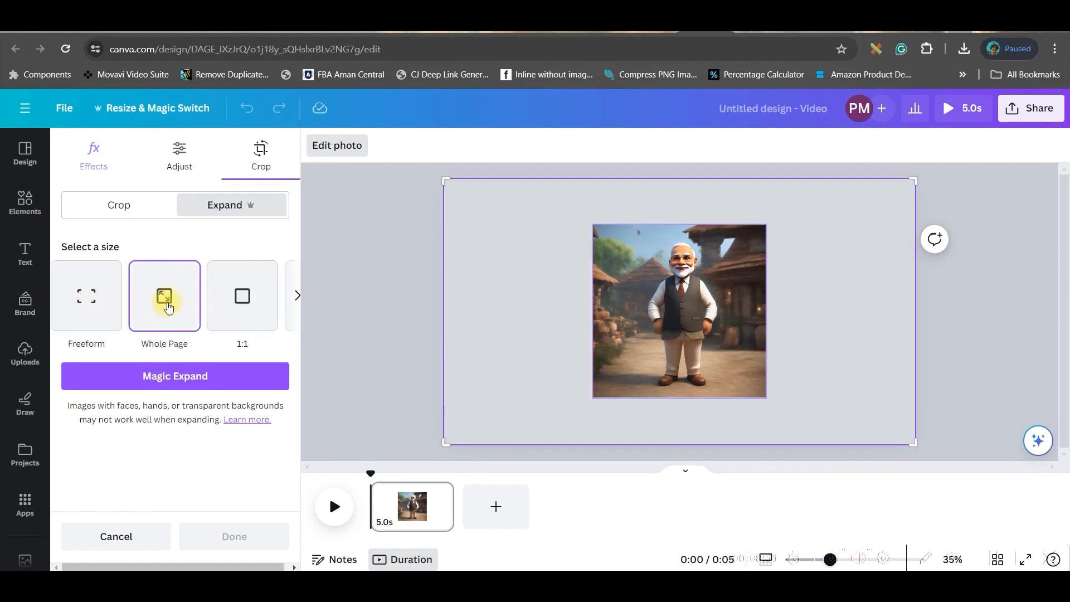
click(197, 378)
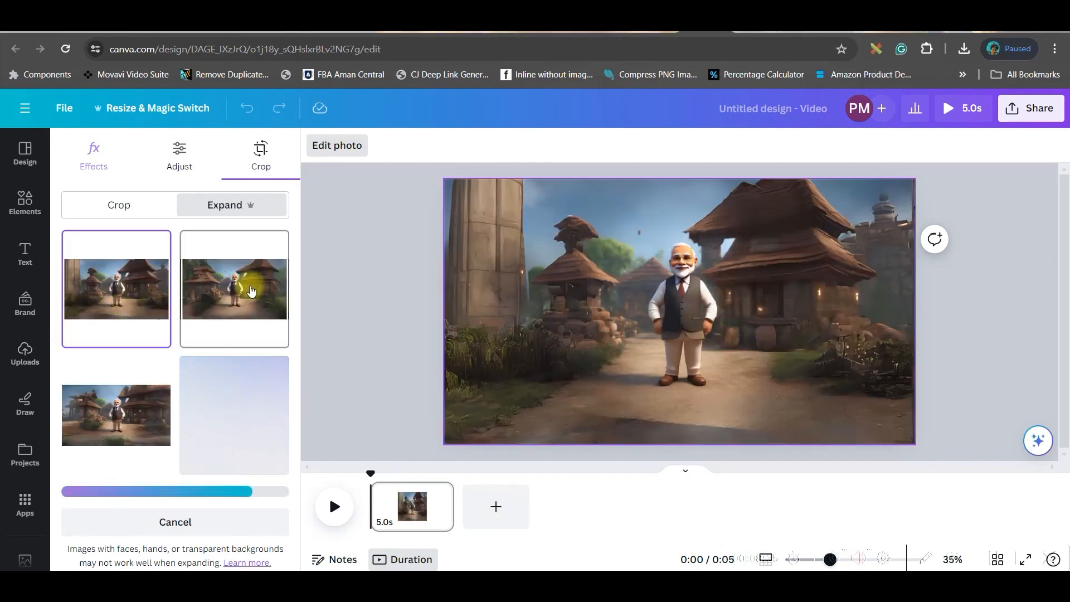
Compare the four Magic Expand results and apply the first one, with the tall stone column beside the huts
click(247, 296)
click(103, 399)
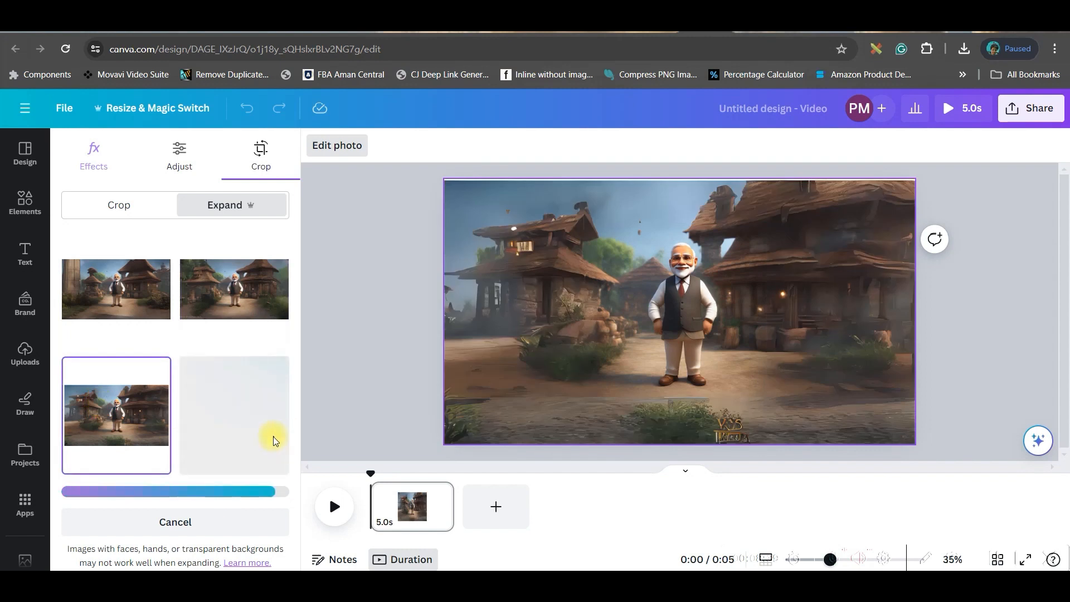
click(250, 302)
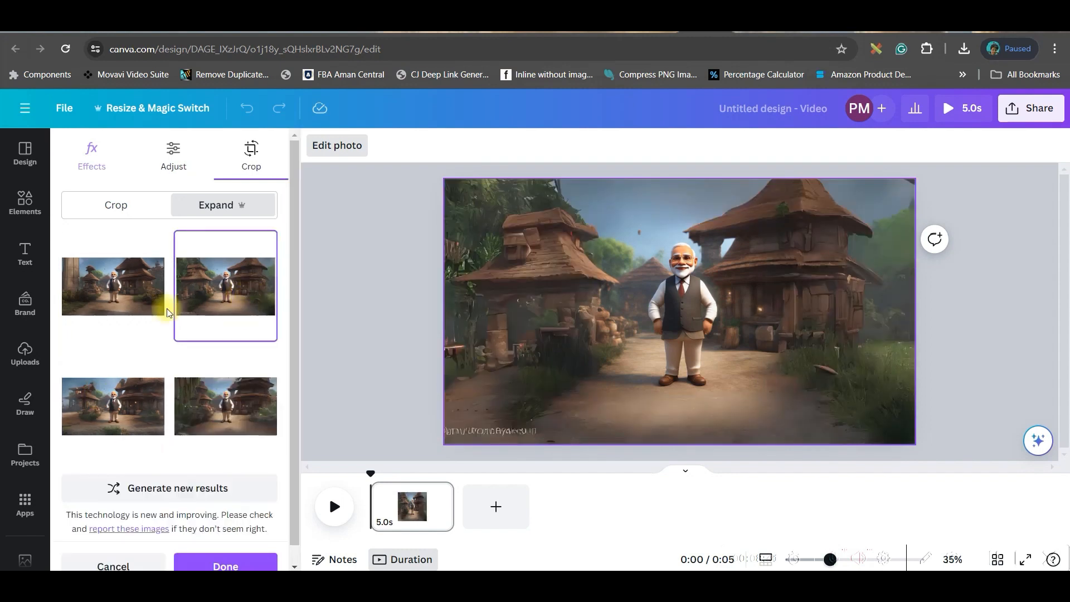
click(216, 402)
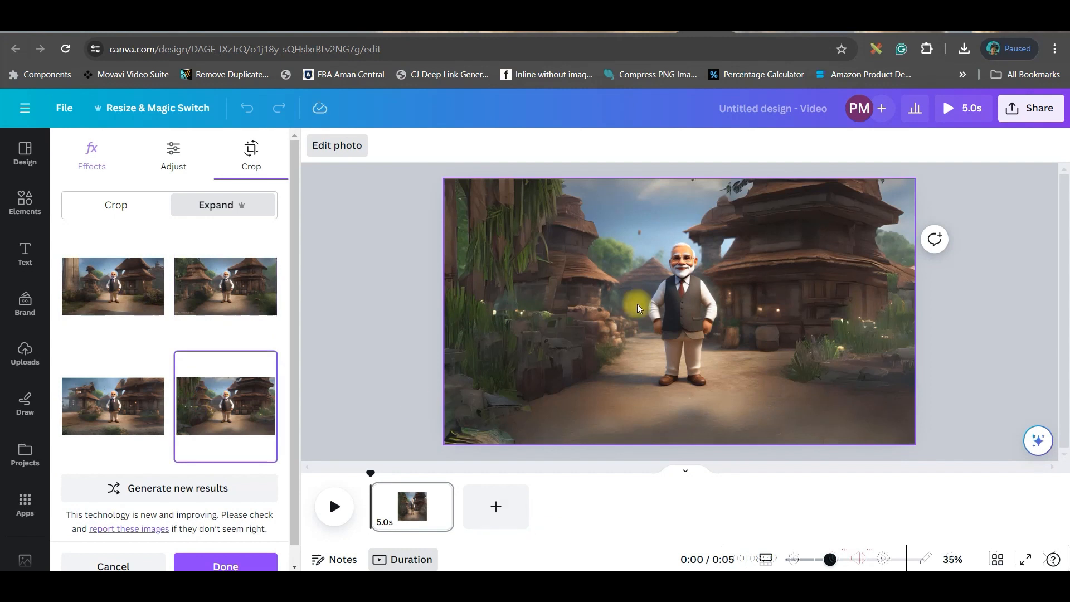
click(119, 276)
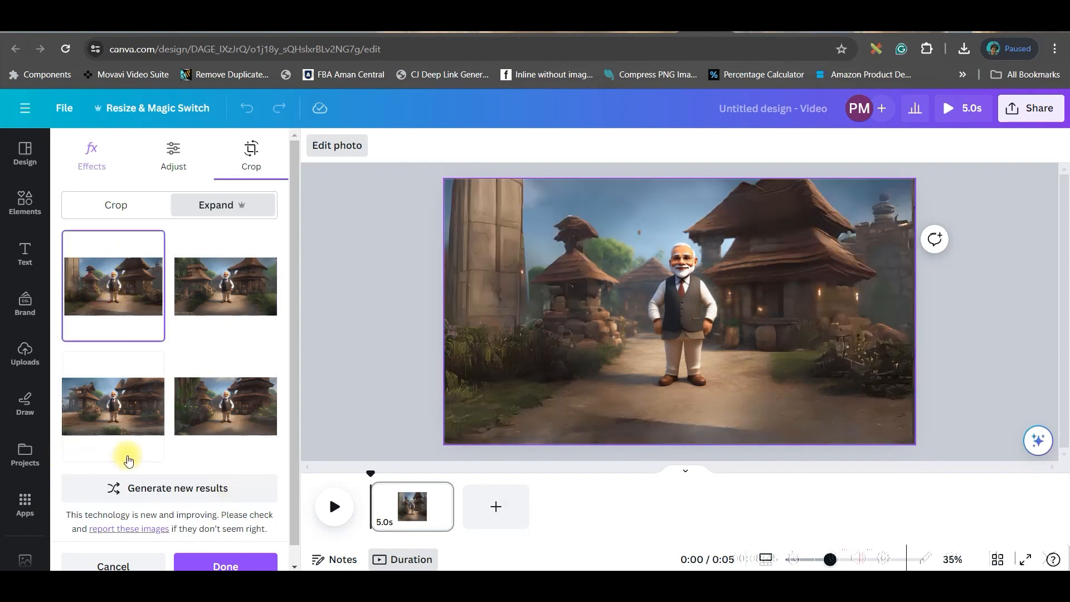
click(222, 421)
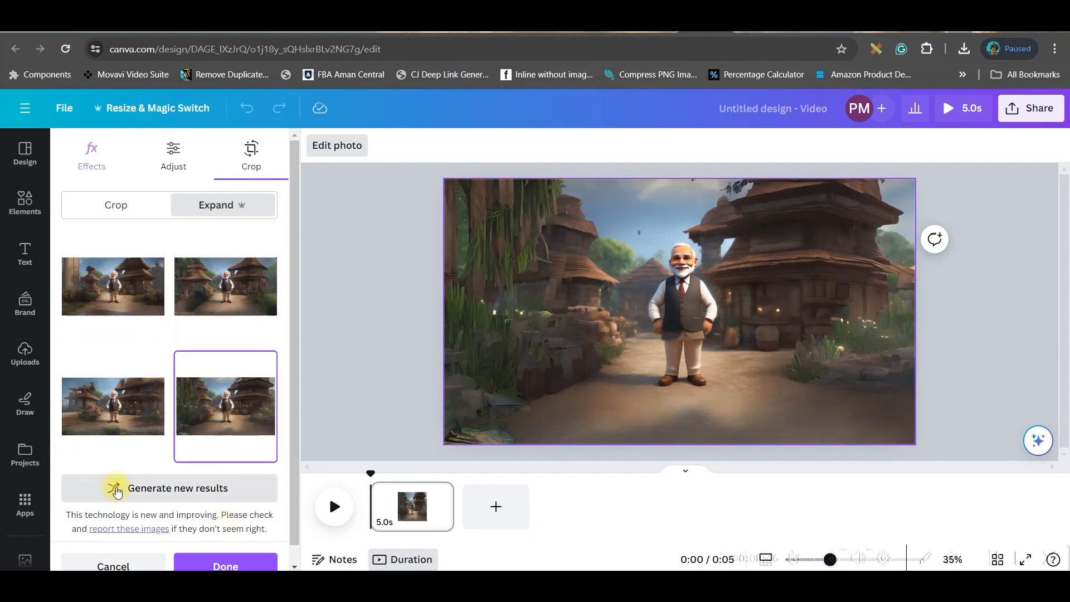
click(78, 293)
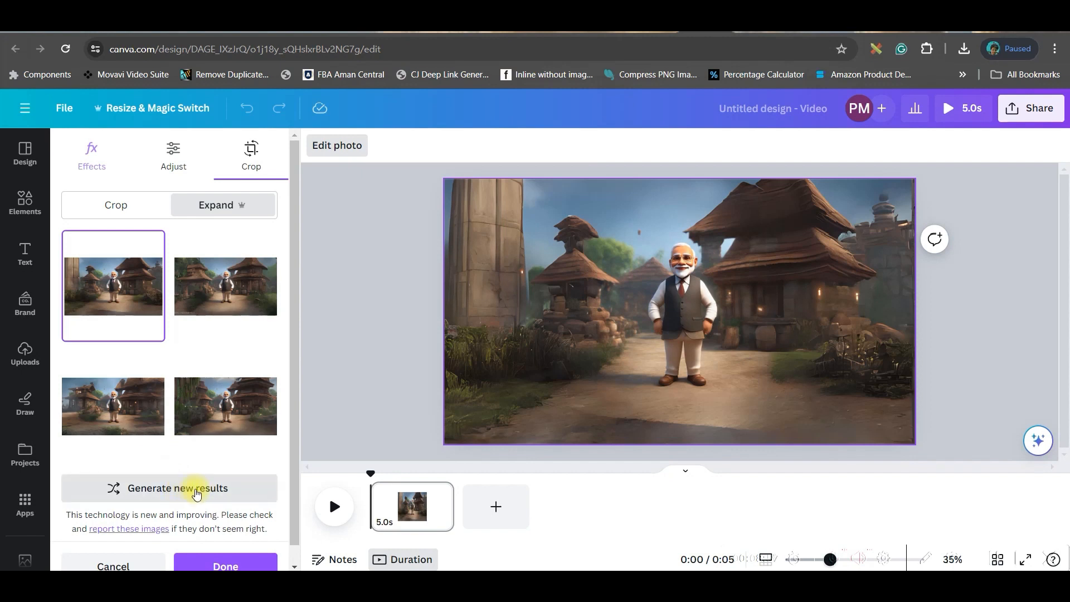
click(253, 560)
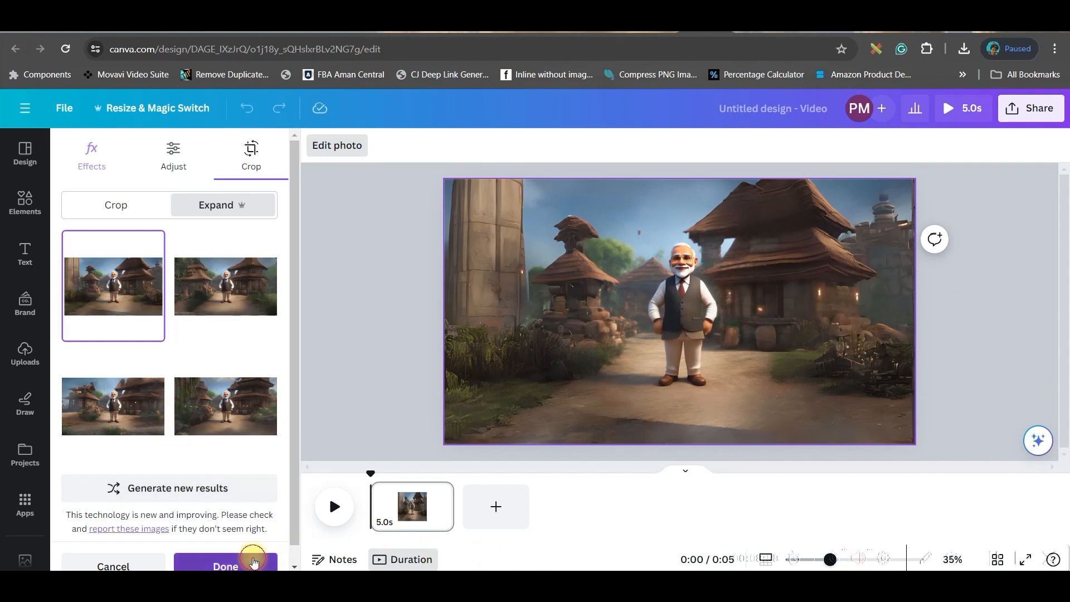
click(533, 389)
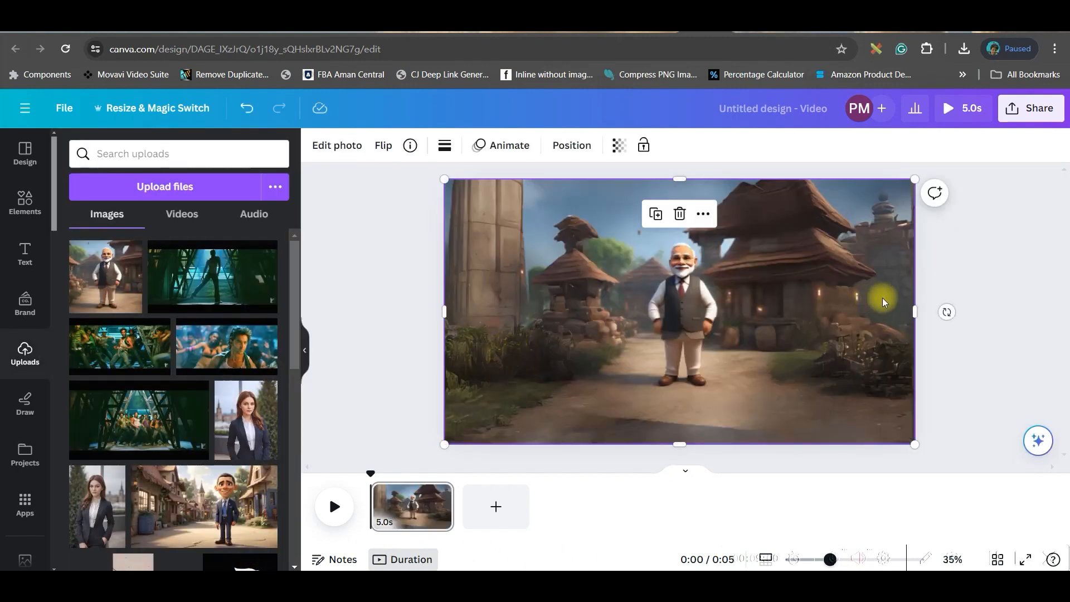
click(991, 297)
click(711, 333)
click(408, 275)
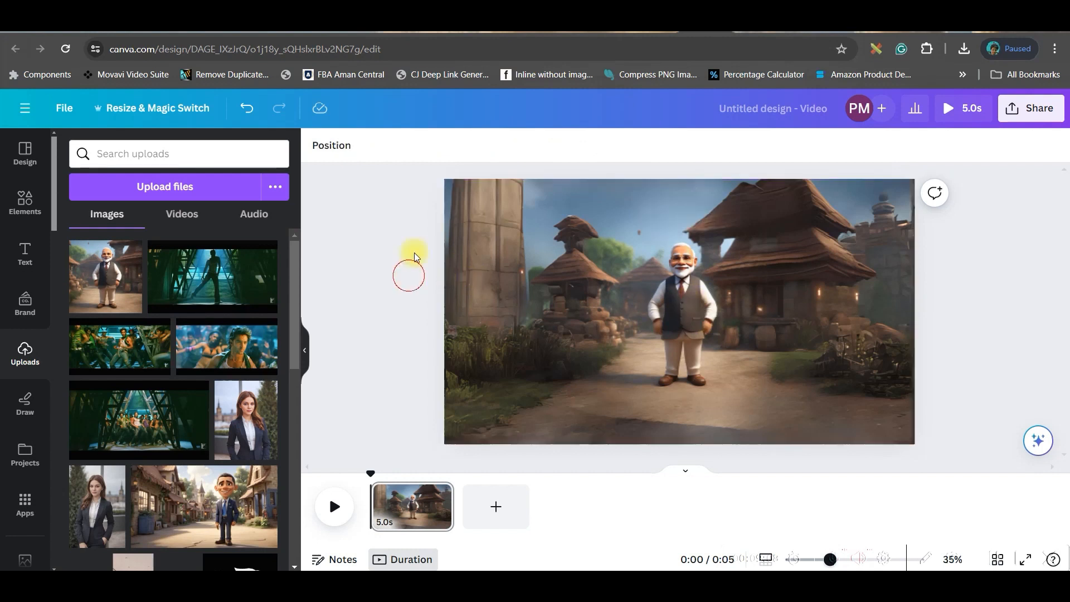
Separate the character from the expanded background image with Magic Grab
click(464, 203)
drag(445, 181, 435, 206)
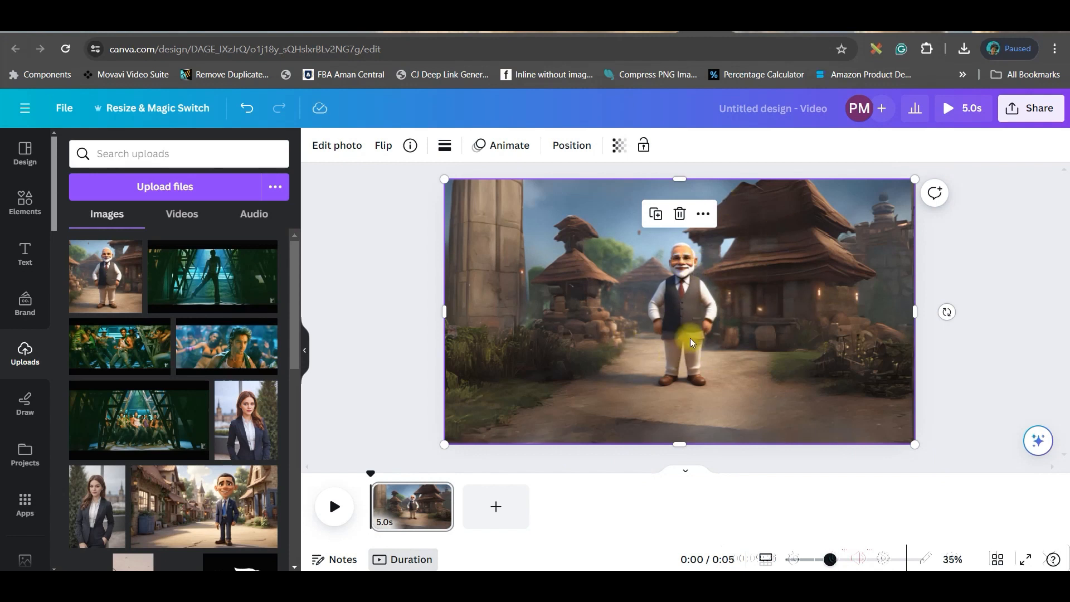
click(332, 148)
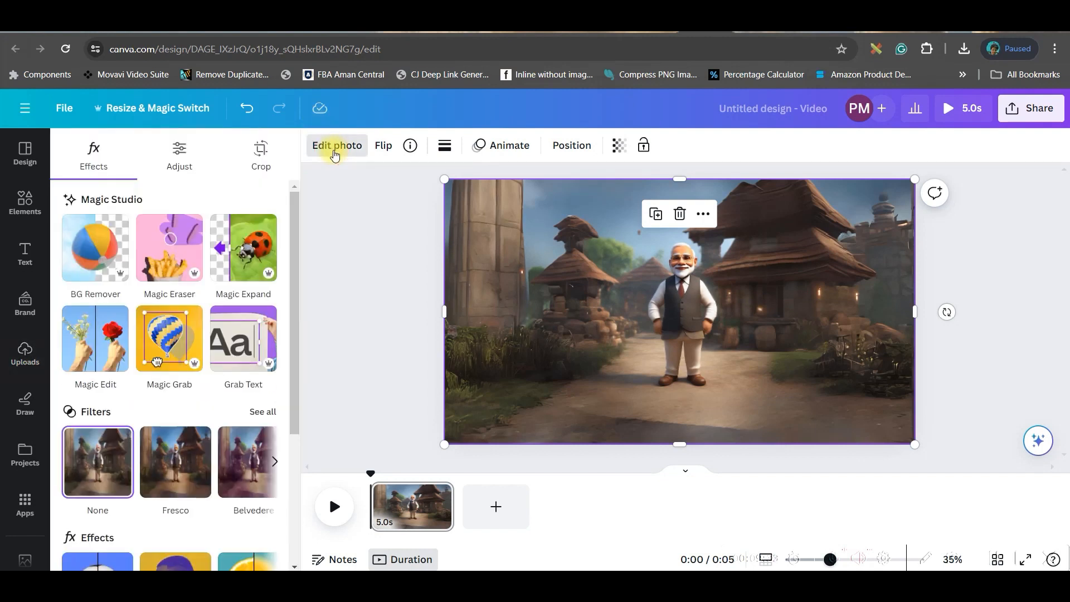
click(176, 345)
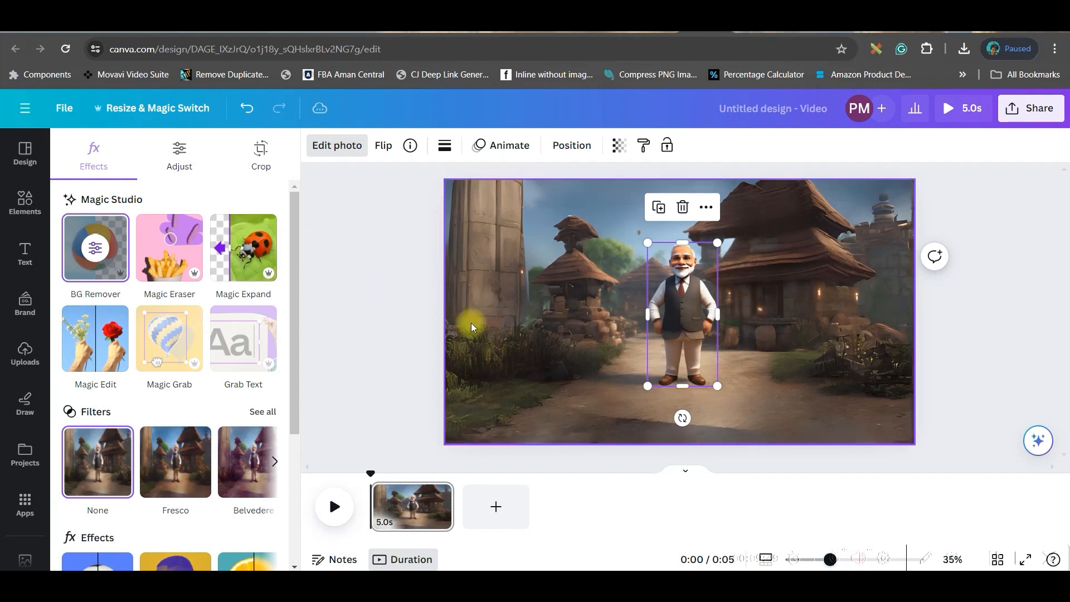
Enlarge the grabbed character to nearly the full page height and centre it on the village path
mouse_move(693, 313)
mouse_down()
mouse_move(780, 316)
mouse_move(729, 311)
mouse_move(694, 325)
mouse_up()
drag(718, 392, 746, 444)
drag(719, 368, 710, 355)
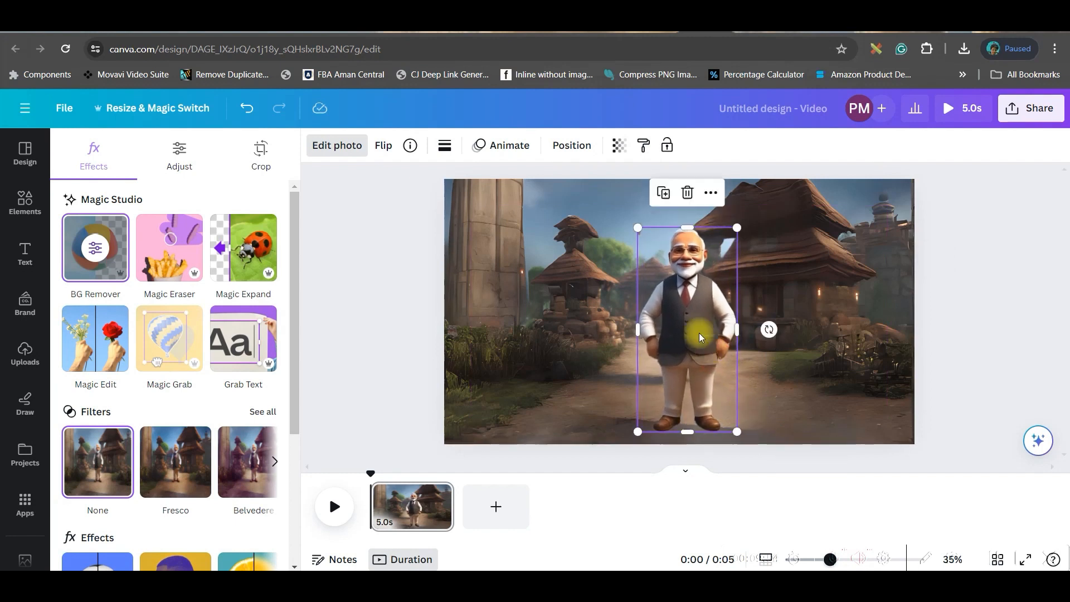
drag(636, 227, 585, 194)
drag(682, 293, 681, 304)
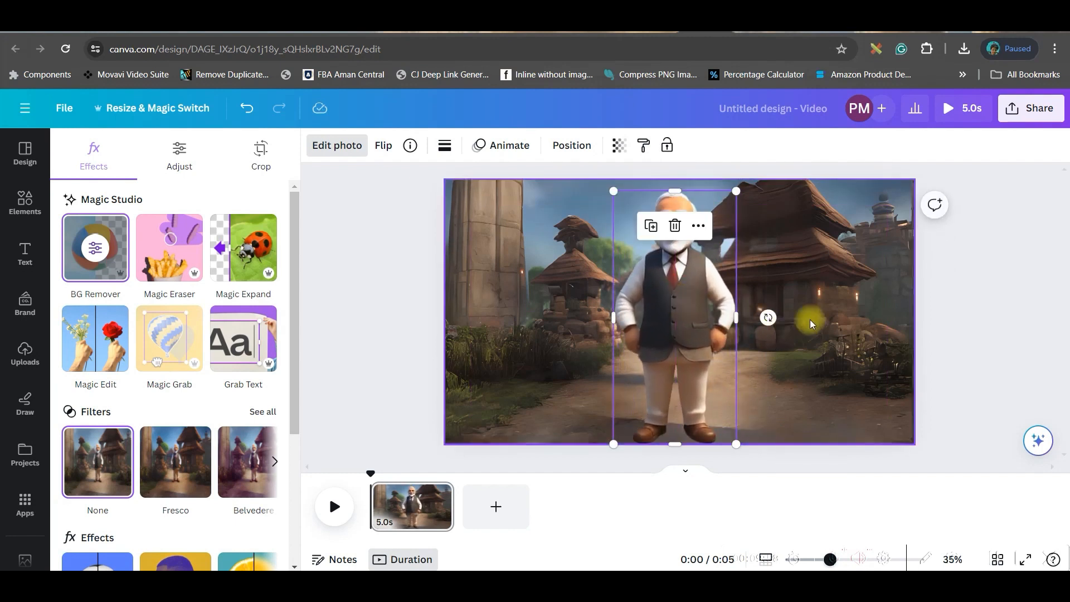
click(955, 303)
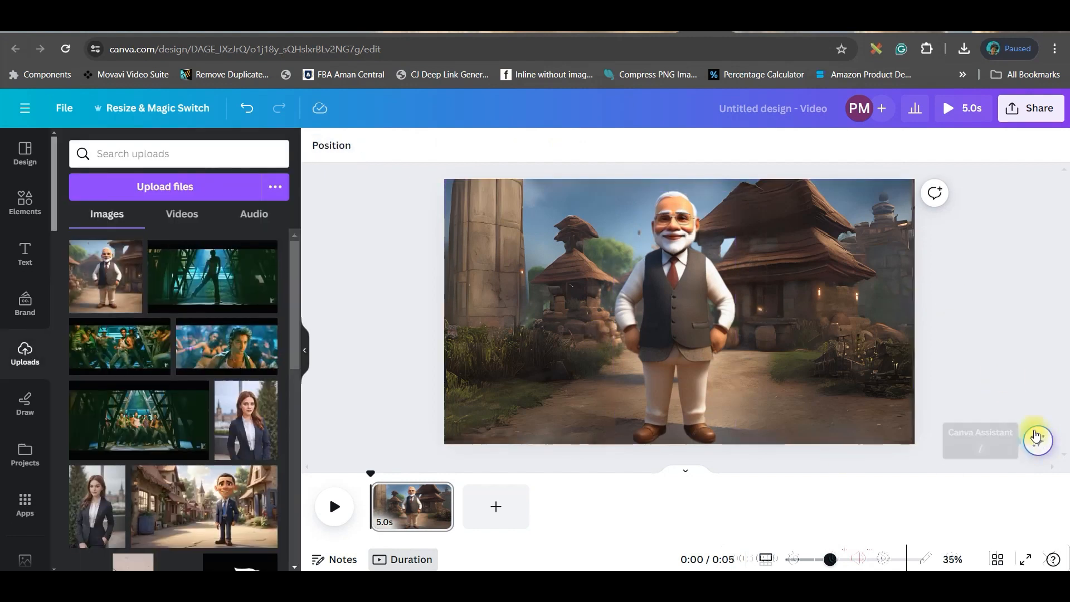
click(681, 335)
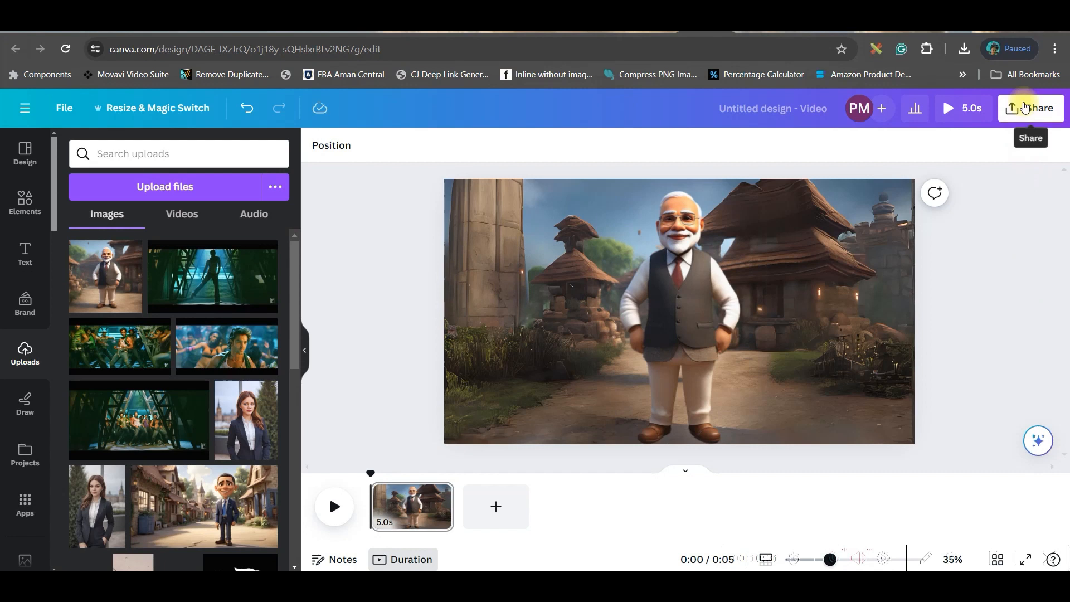
Download the design as a PNG image
click(1026, 108)
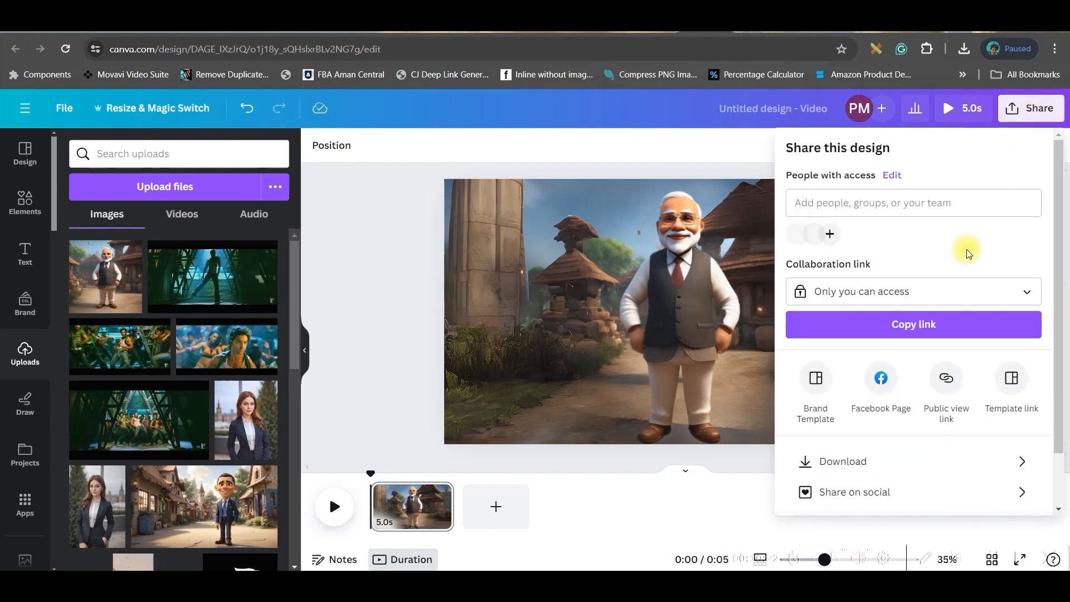
click(826, 466)
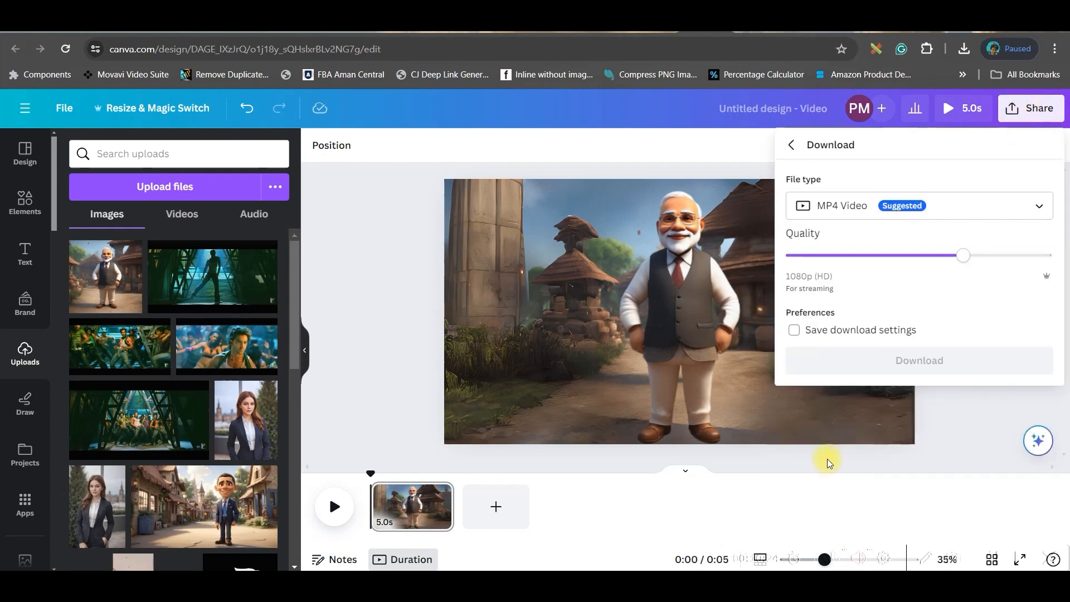
click(931, 210)
click(908, 293)
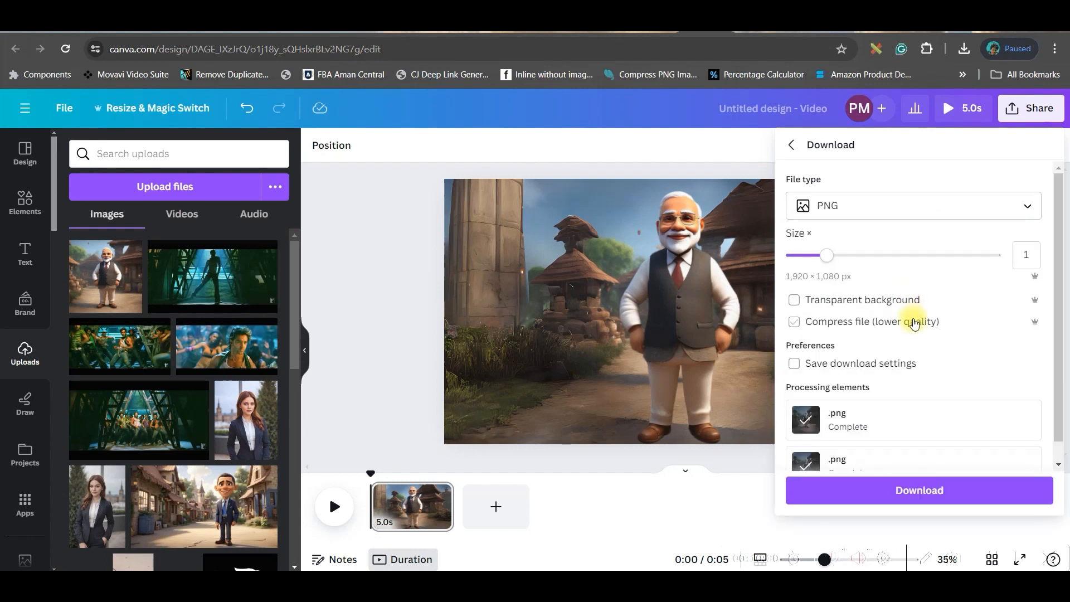
click(864, 302)
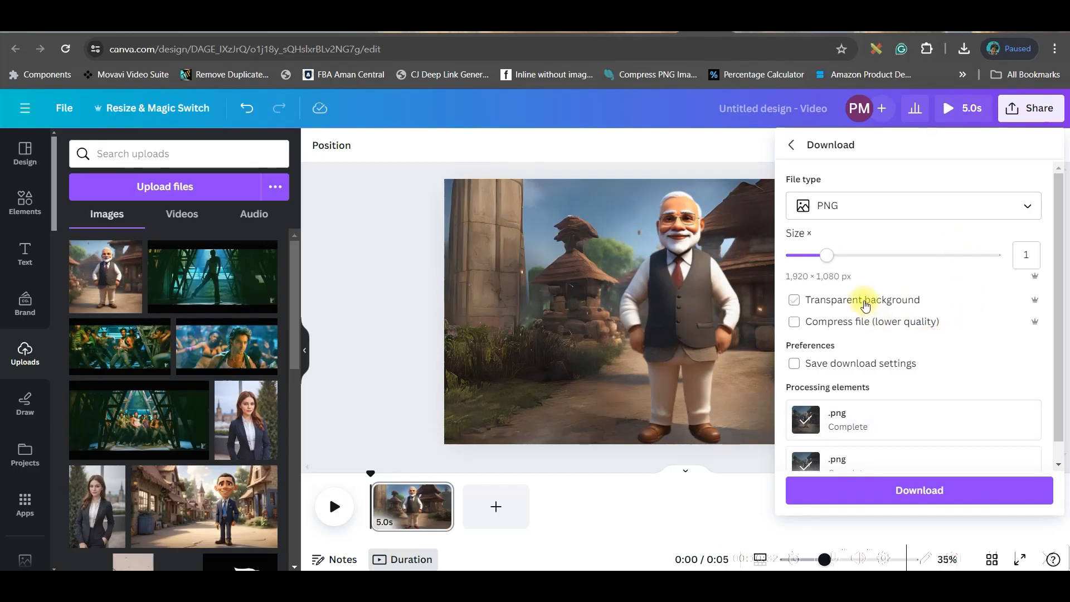
click(951, 493)
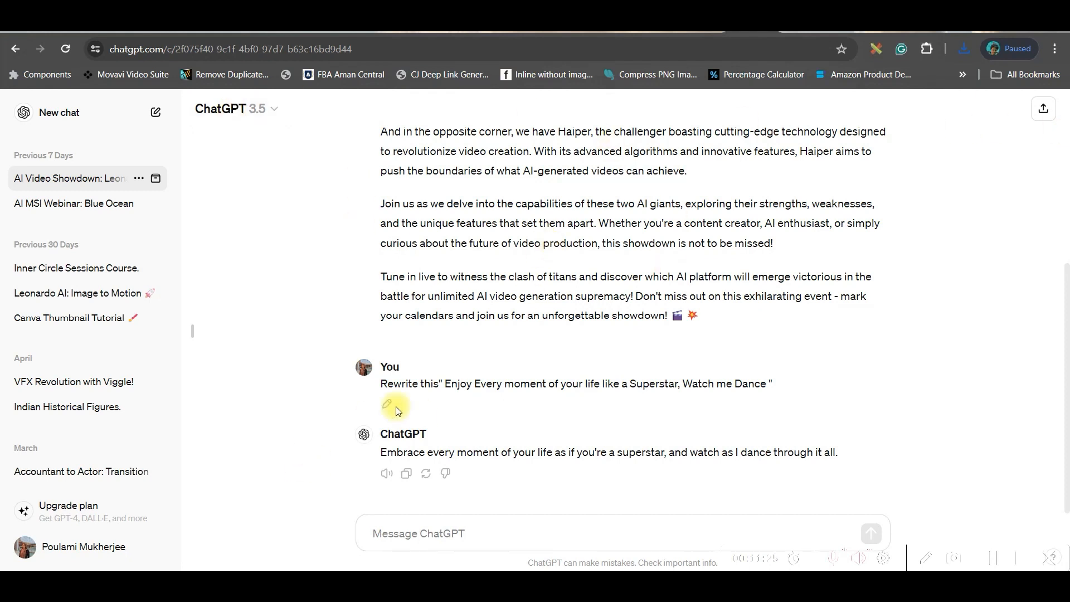
Switch to ChatGPT, enter the request 'Rewrite this" Enjoy Every moment of your life like a Superstar, Watch me Dance "', and copy the rewritten sentence
click(420, 530)
text(Rewrite this" Enjoy Every moment of your life like a Superstar, Watch me Dance ")
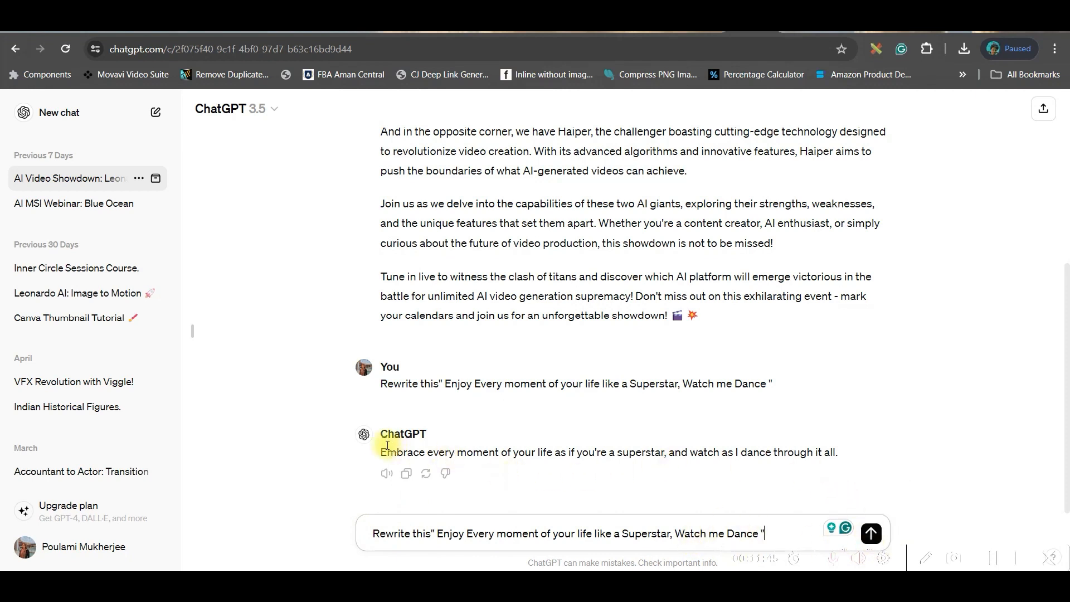
drag(384, 452, 574, 452)
click(573, 454)
drag(882, 456, 372, 452)
key(ctrl+c)
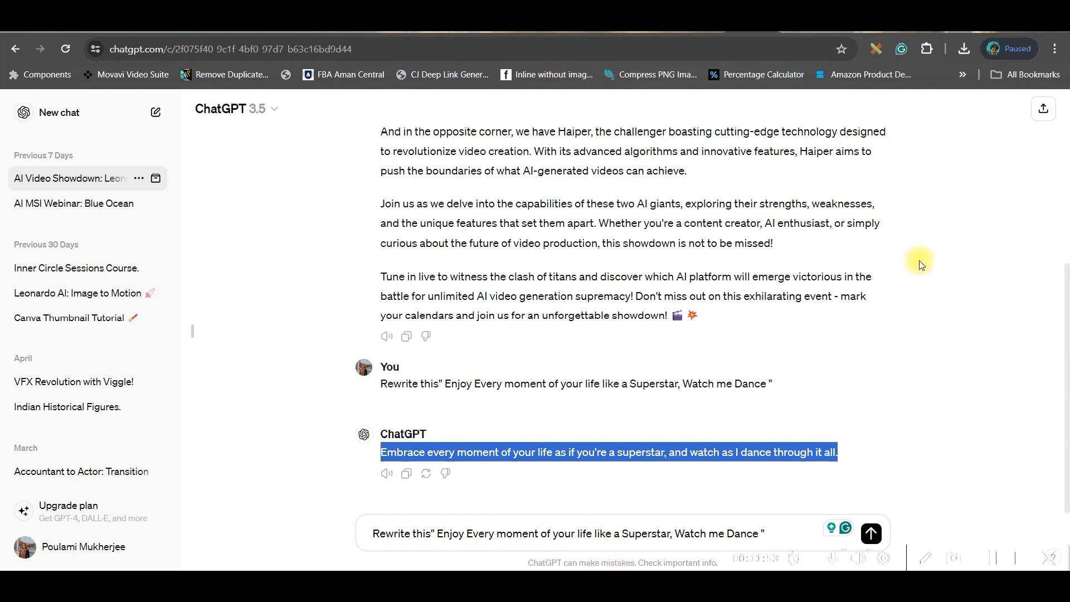
Return to Canva, add a blank second page, and find and open the Lalamu Studio app
click(716, 36)
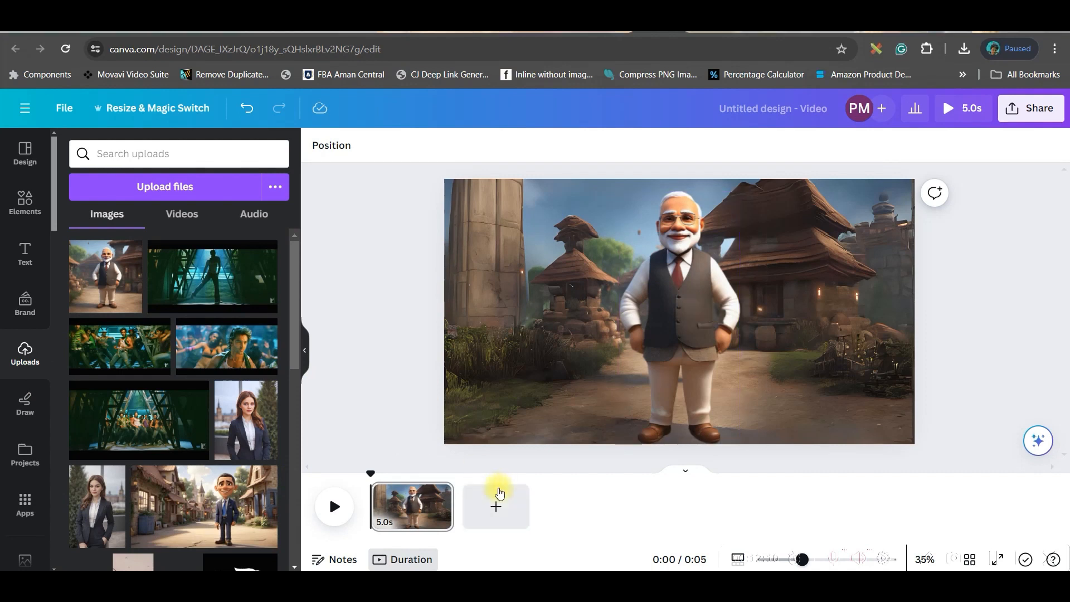
click(495, 508)
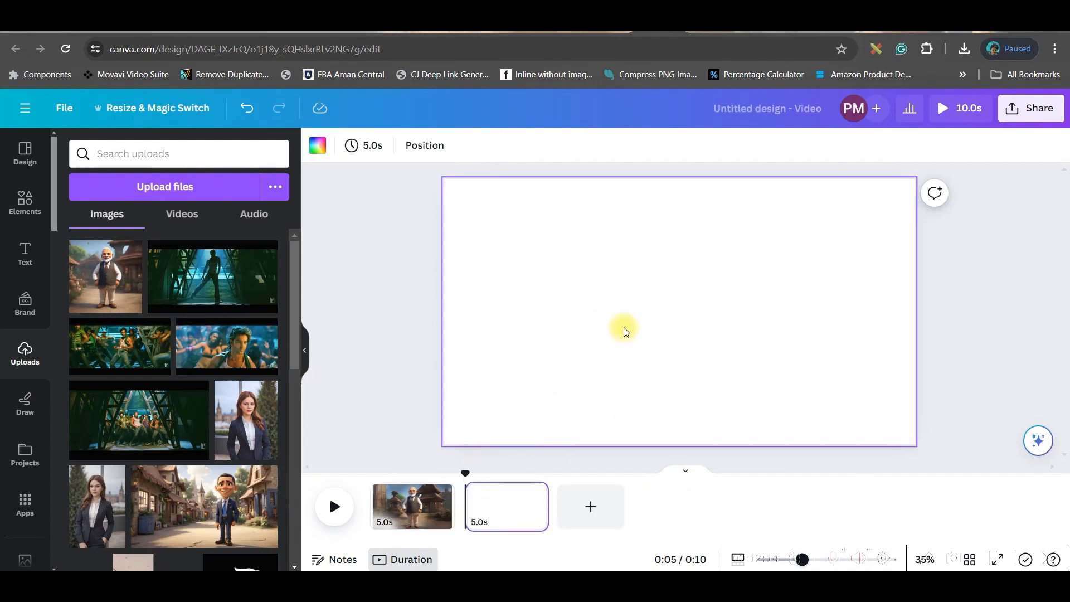
click(24, 504)
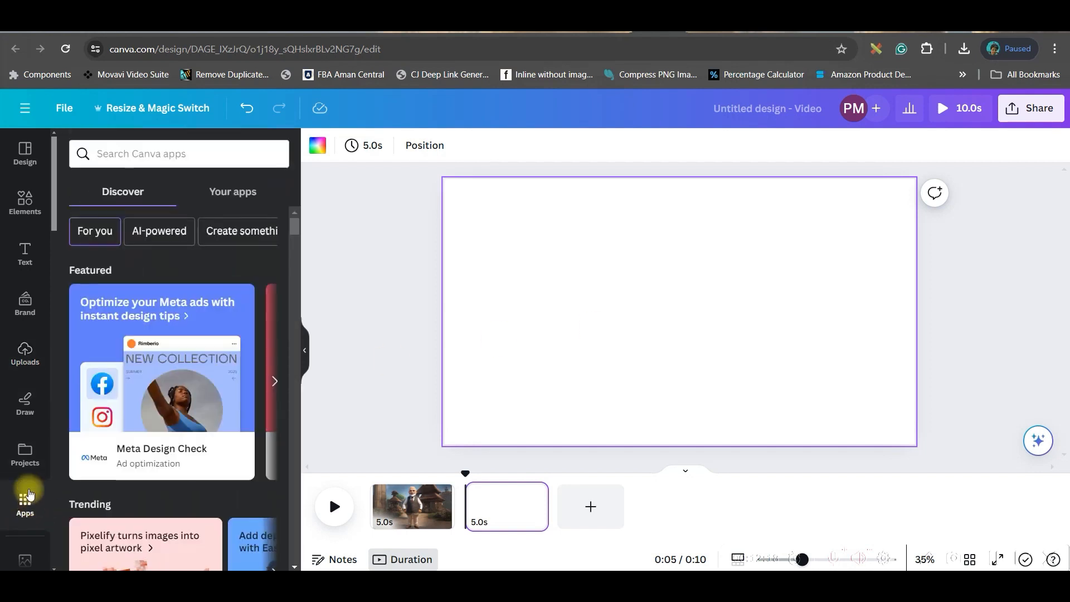
click(125, 161)
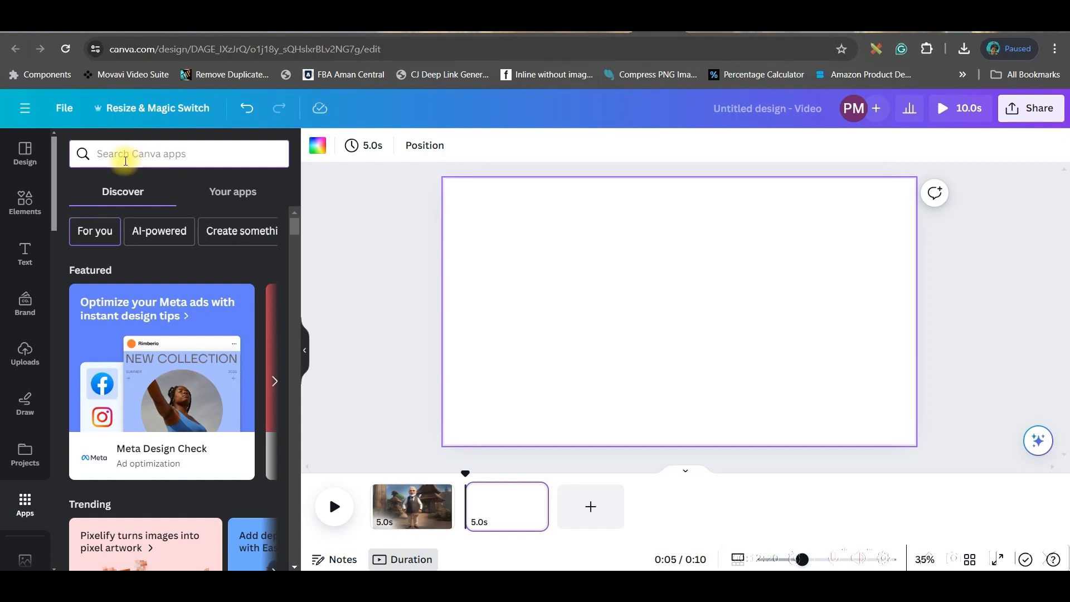
text(Lalam)
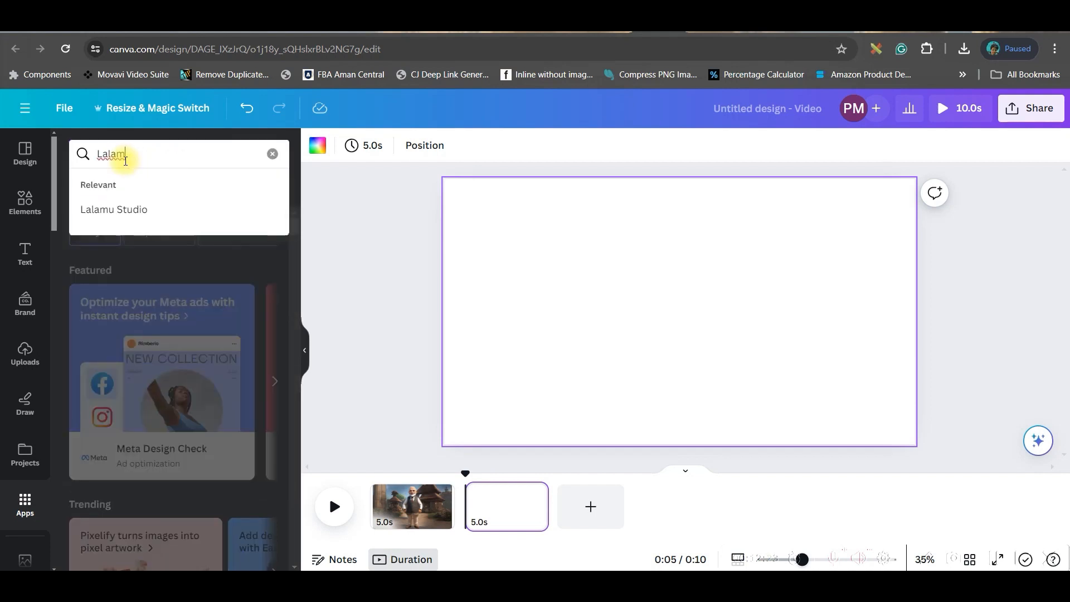
click(86, 211)
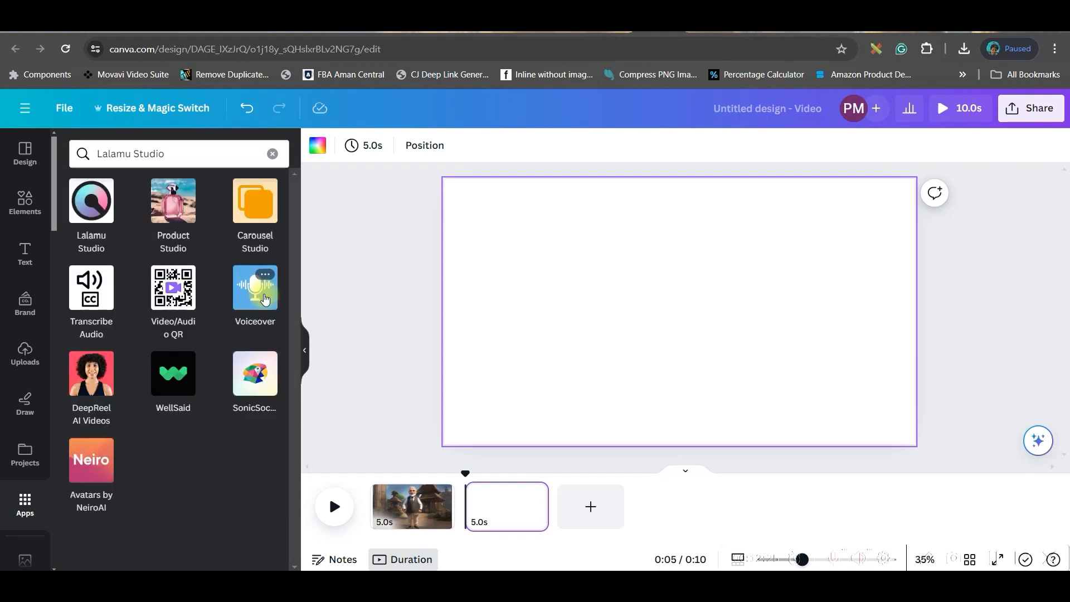
click(86, 199)
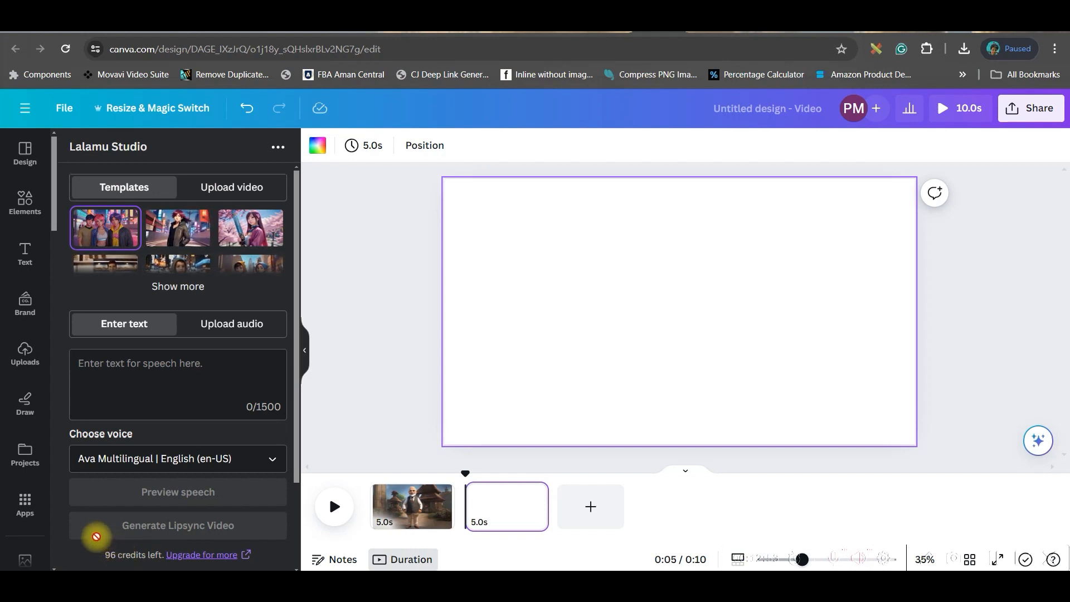
Upload "Untitled design (6).png" from the E:\ drive as the source image for the Lalamu Studio lip-sync video
click(223, 189)
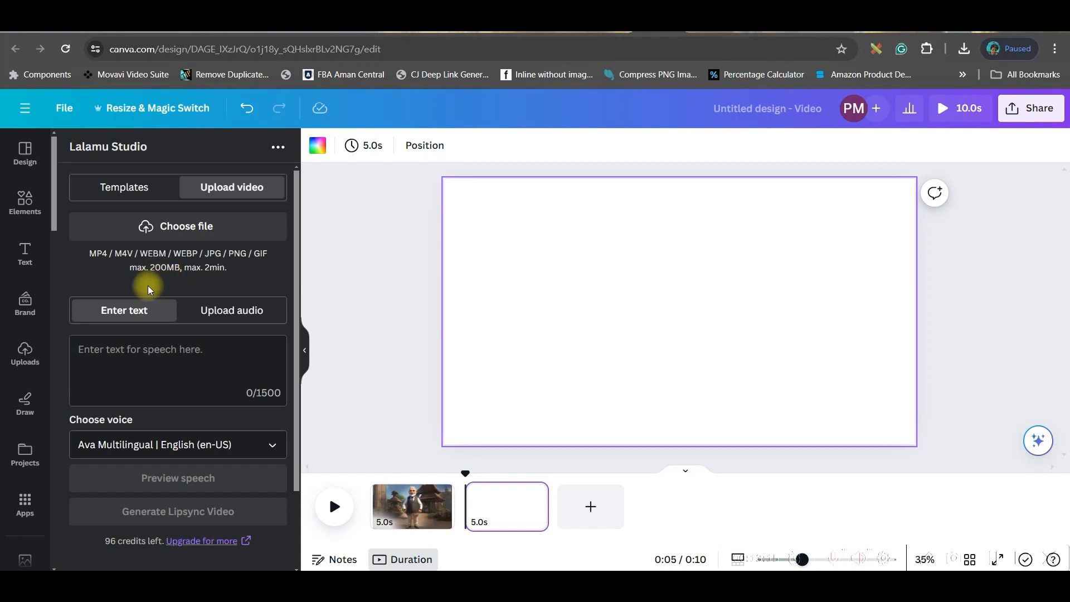
click(172, 228)
scroll(357, 268, down, 10)
drag(389, 382, 393, 156)
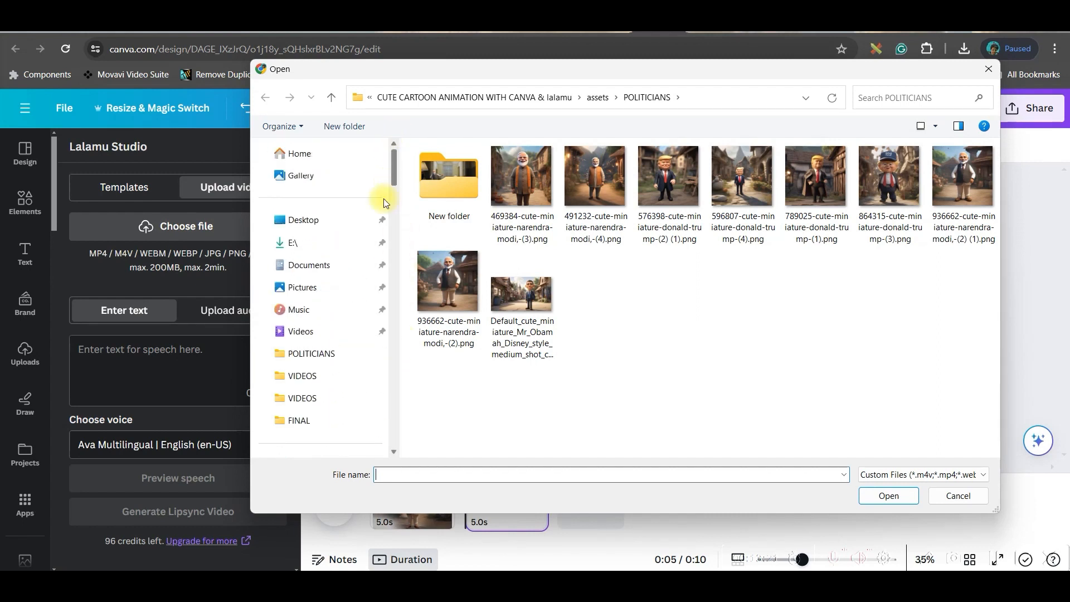
click(346, 241)
click(446, 214)
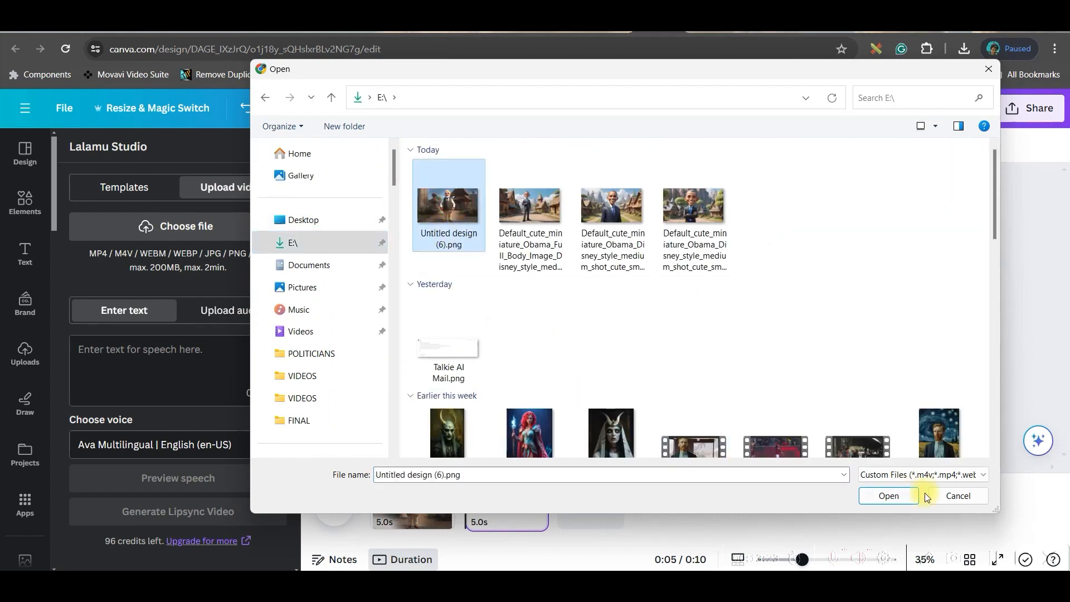
click(902, 495)
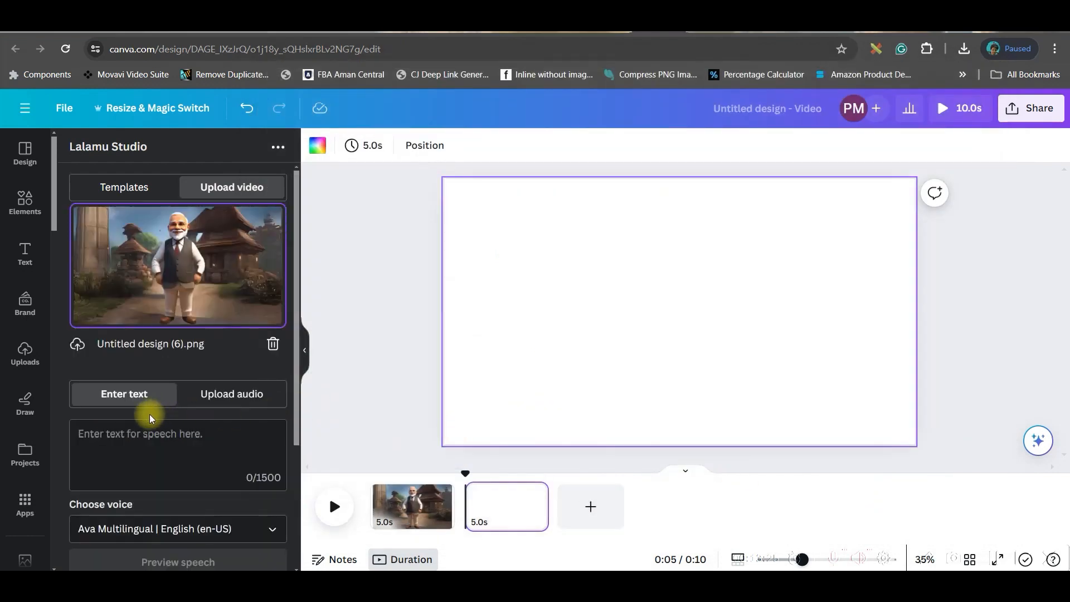
Paste the rewritten sentence "Embrace every moment of your life as if you're a superstar..." as the speech text and remove its leading blank line
click(138, 444)
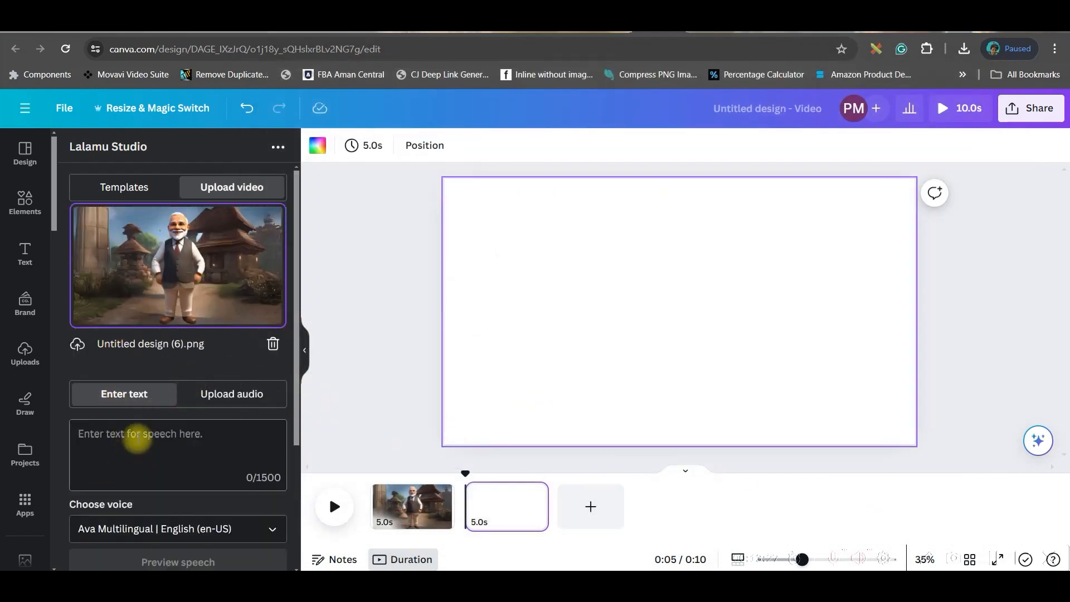
scroll(178, 435, down, 3)
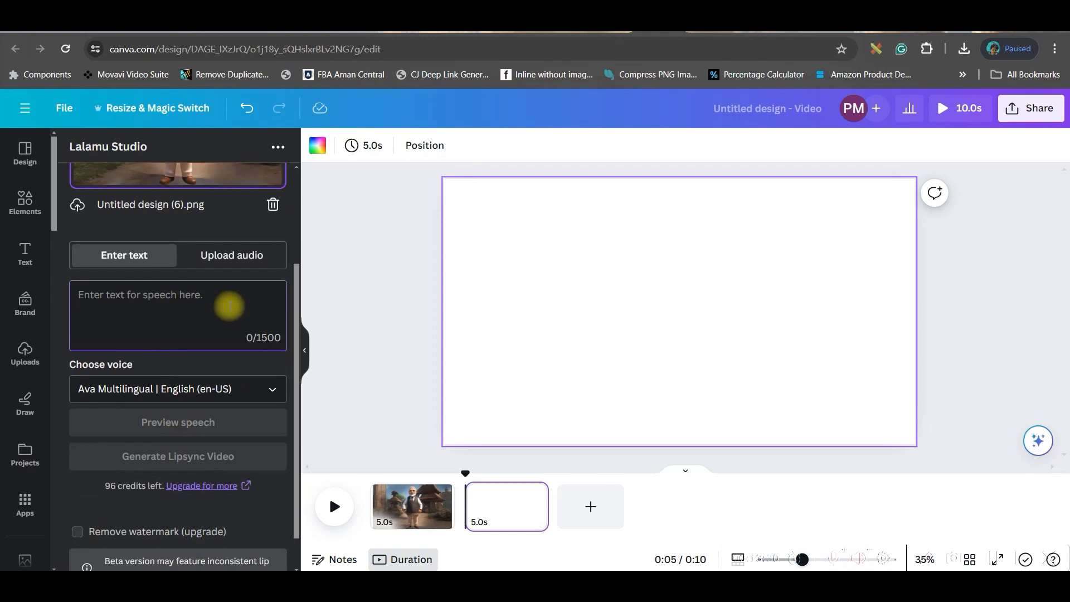
click(233, 258)
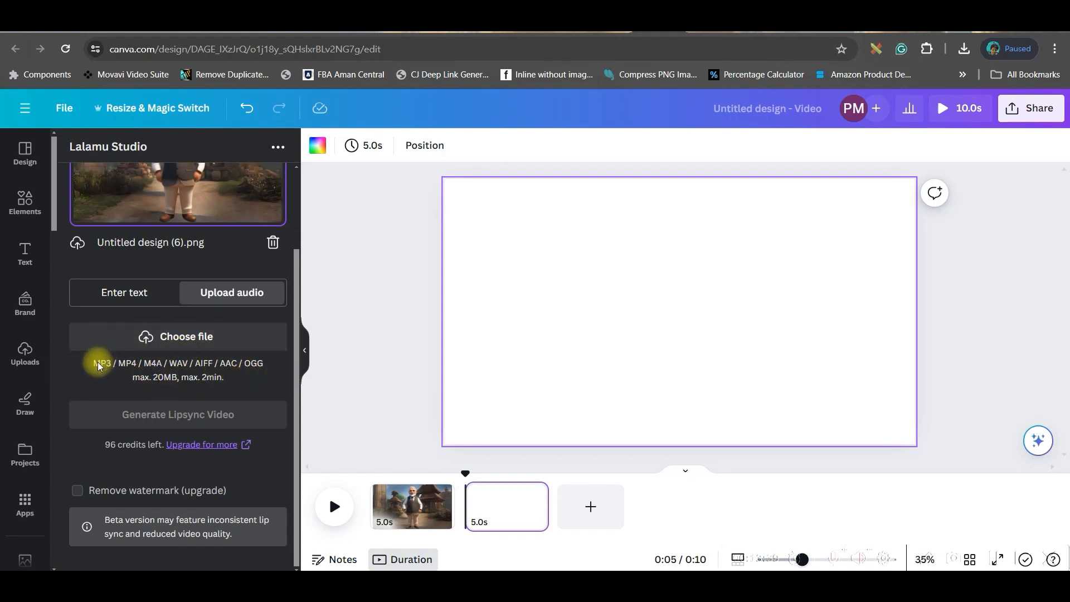
click(124, 291)
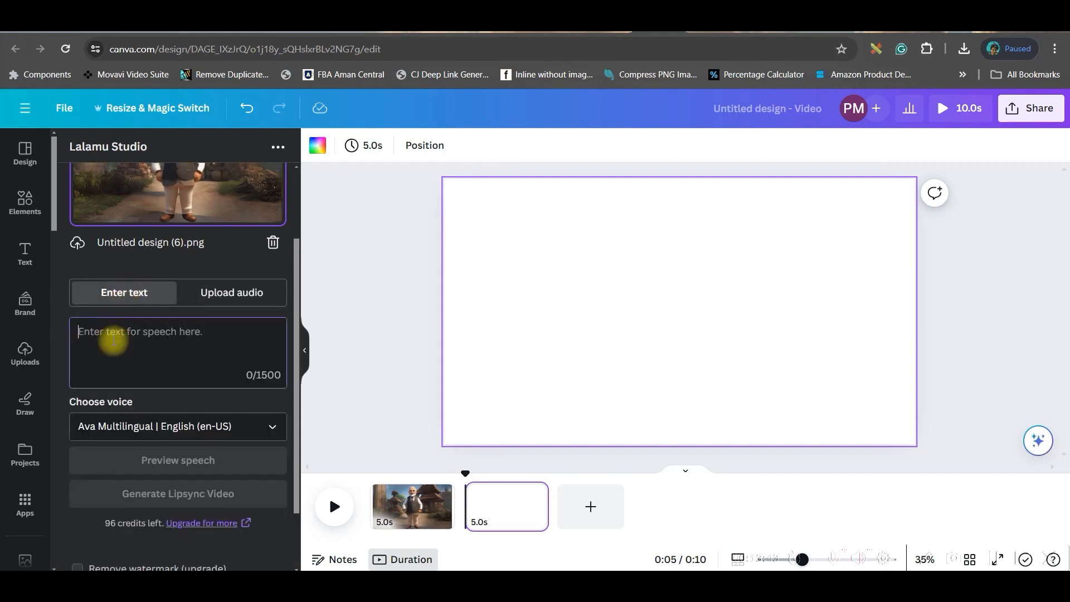
key(ctrl+v)
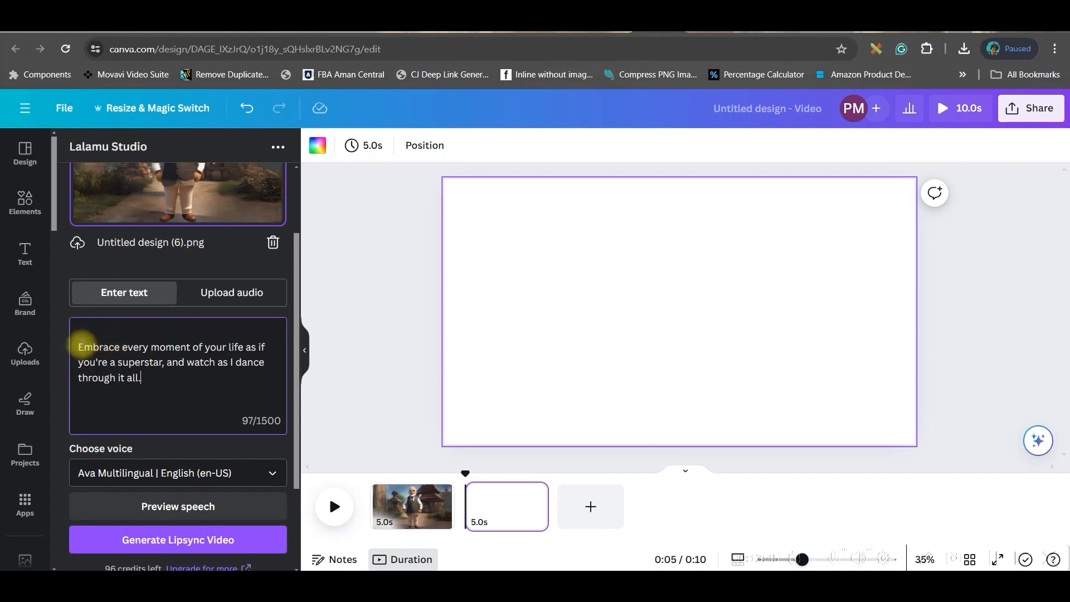
click(78, 346)
key(BackSpace)
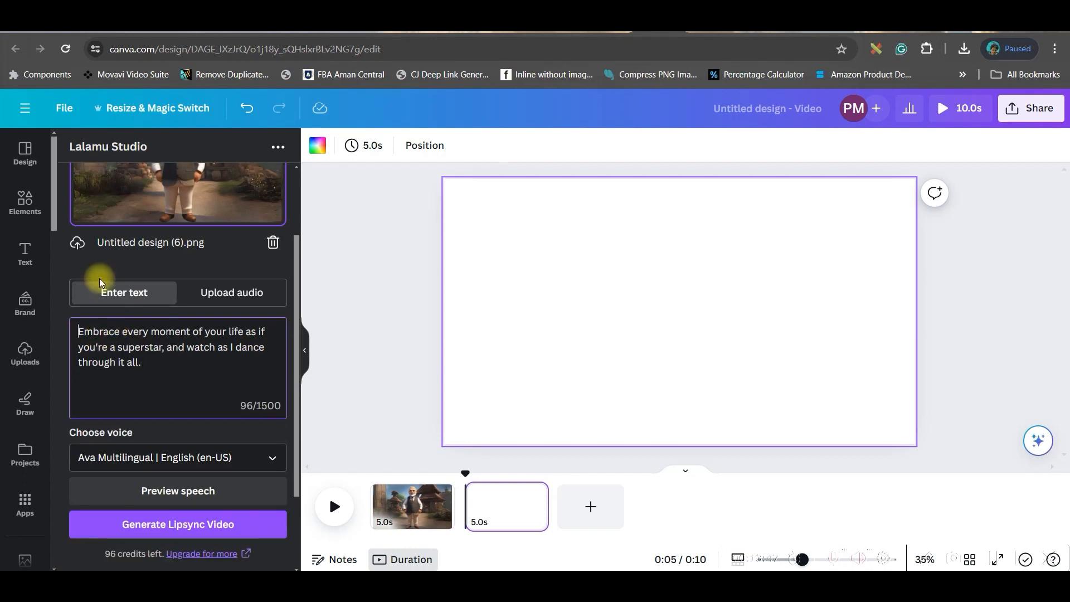
Choose the voice "Andrew Multilingual | English (en-US)" for the speech and preview its audio
scroll(100, 283, down, 2)
click(270, 346)
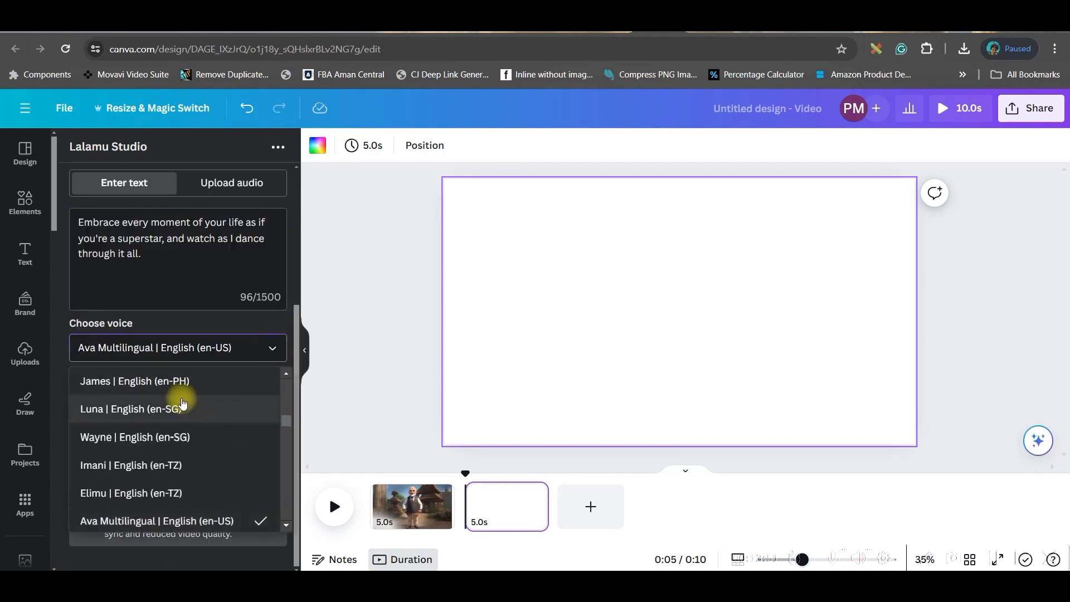
scroll(184, 413, down, 3)
click(170, 409)
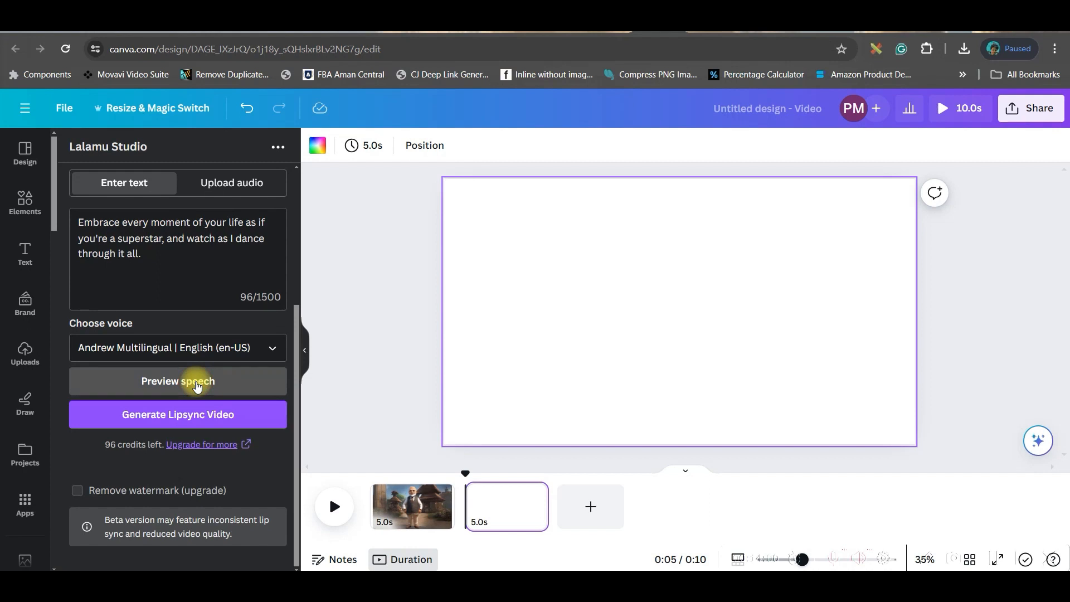
click(196, 386)
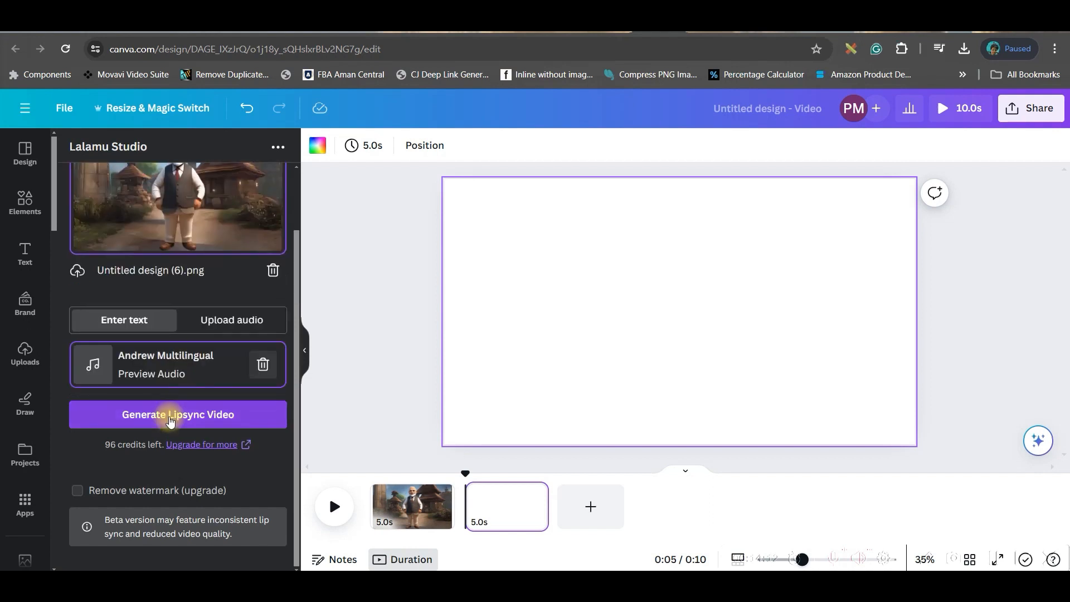
Generate the lip-sync video in Lalamu Studio and add it to the blank second page
click(170, 419)
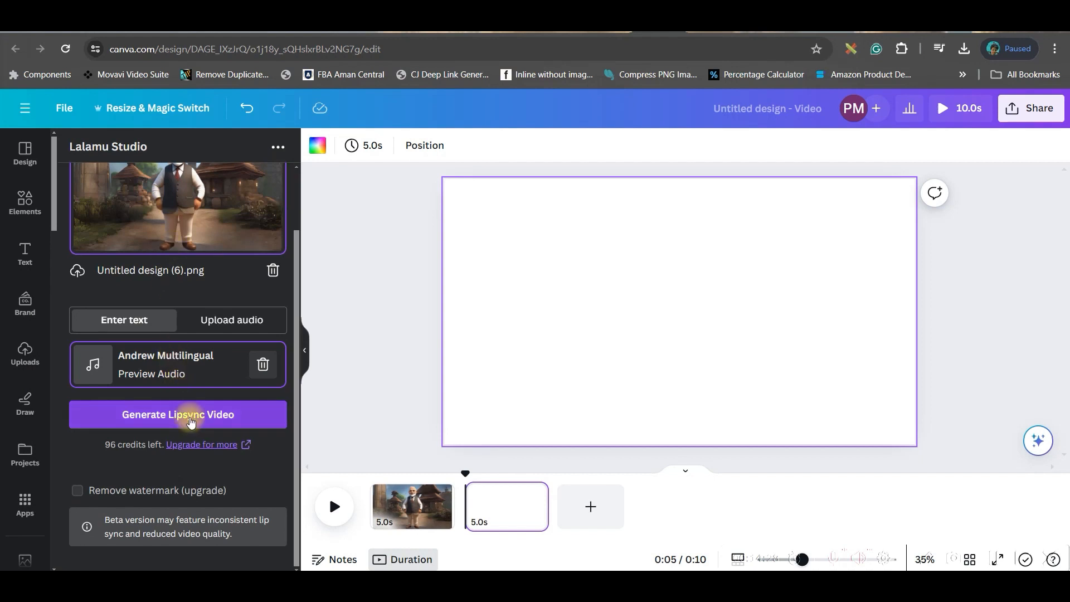
click(190, 422)
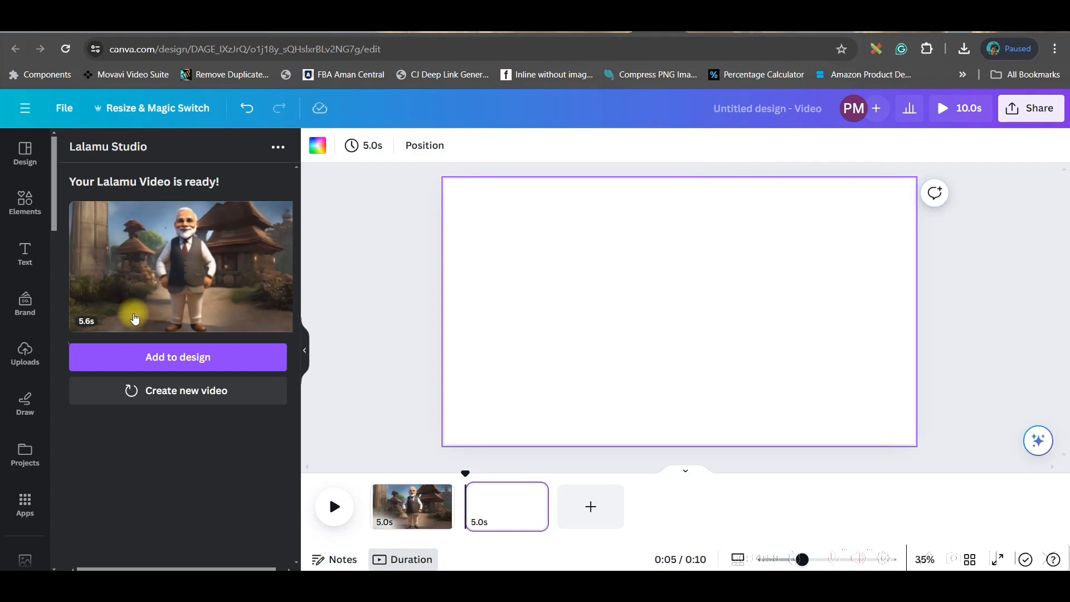
click(129, 358)
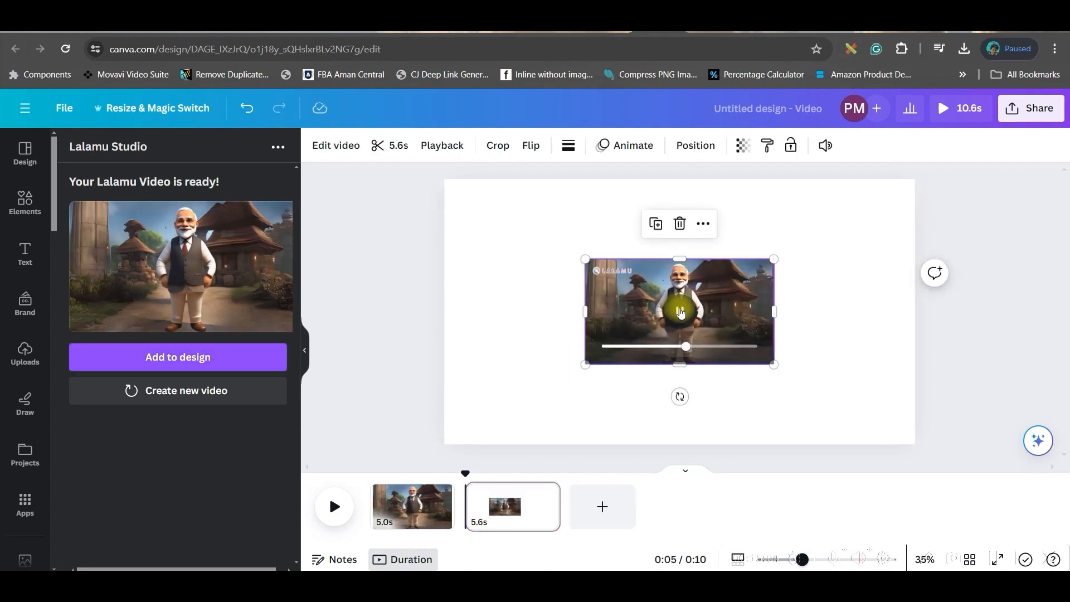
Pause the added lip-sync video and set it as the background of the second page
click(681, 312)
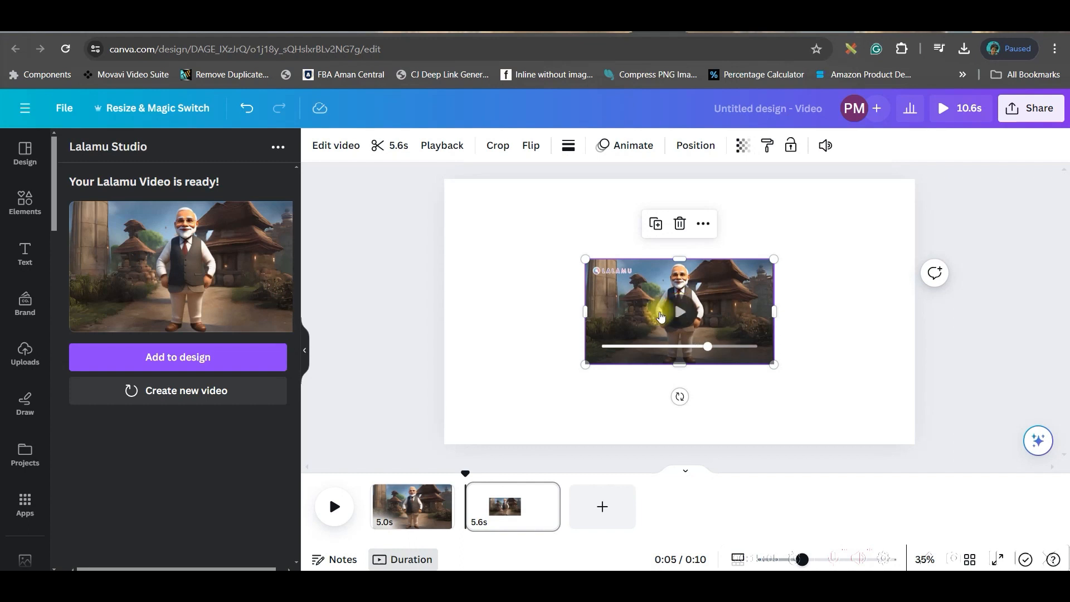
right_click(622, 310)
click(695, 492)
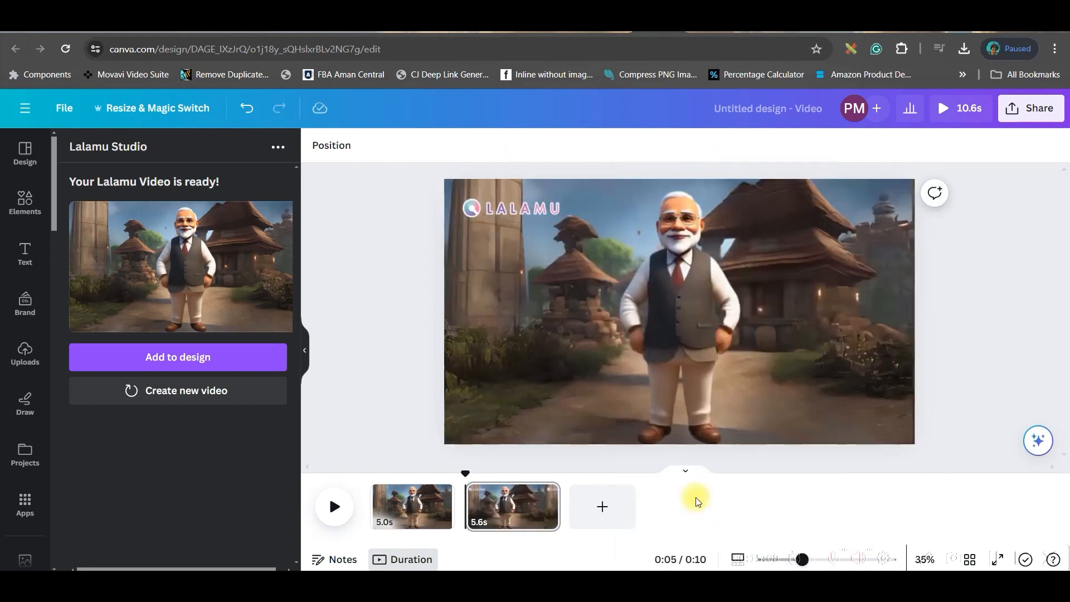
Apply the Solar filter from the Natural group to the background video and deselect it
click(701, 303)
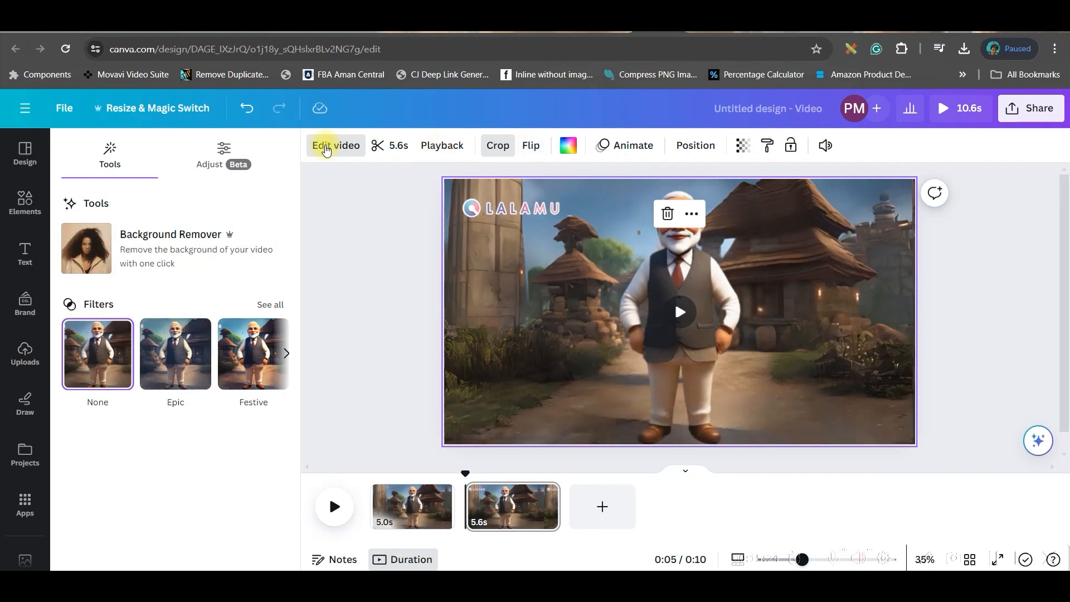
click(269, 304)
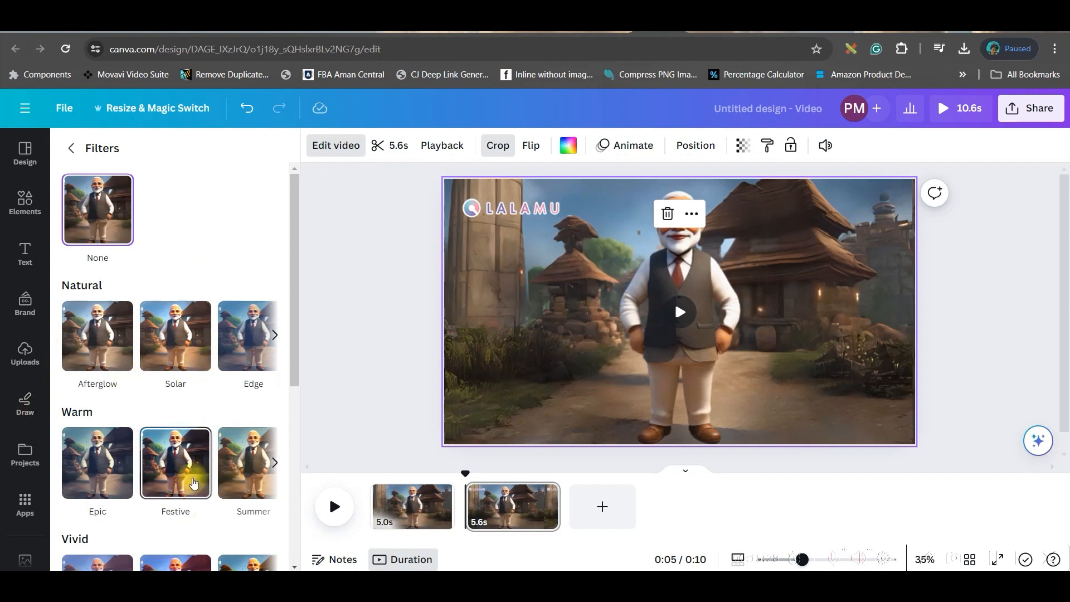
click(169, 347)
click(998, 347)
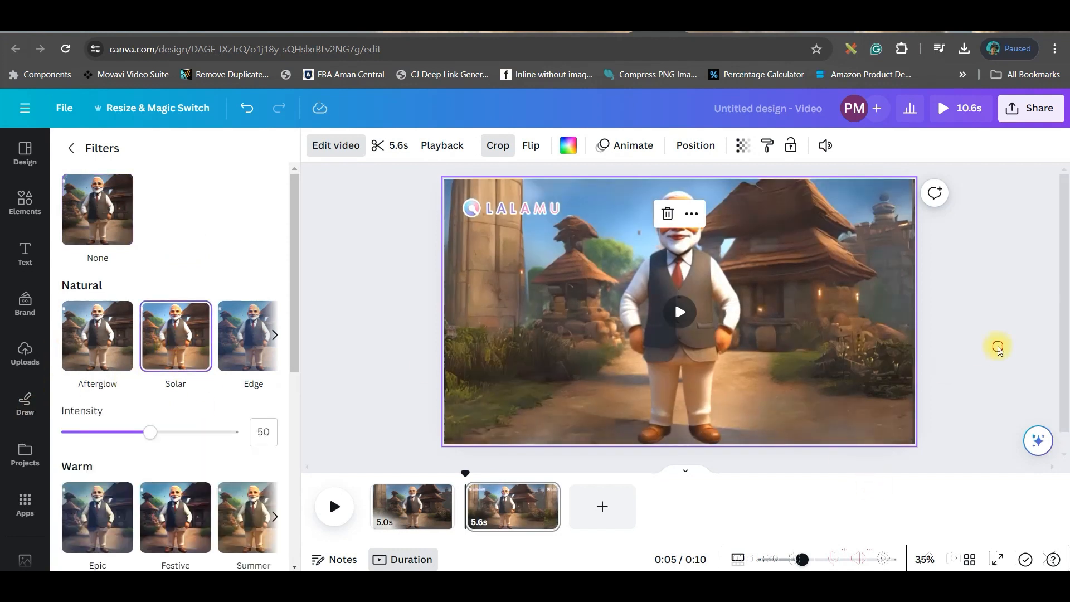
click(997, 347)
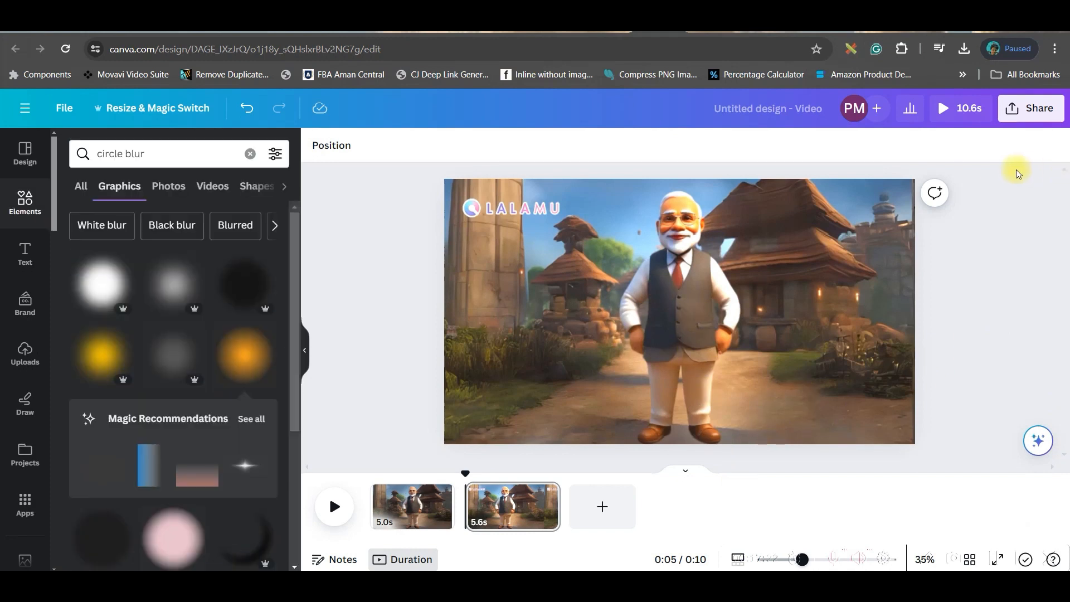
Download only page 2 of the design as an MP4 video
click(1024, 112)
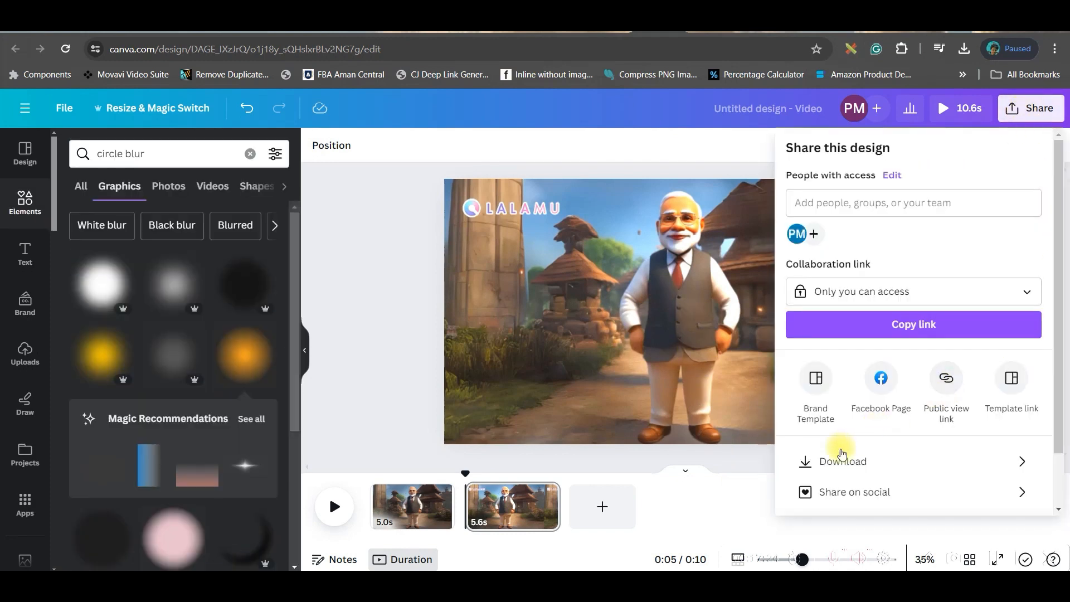
click(835, 464)
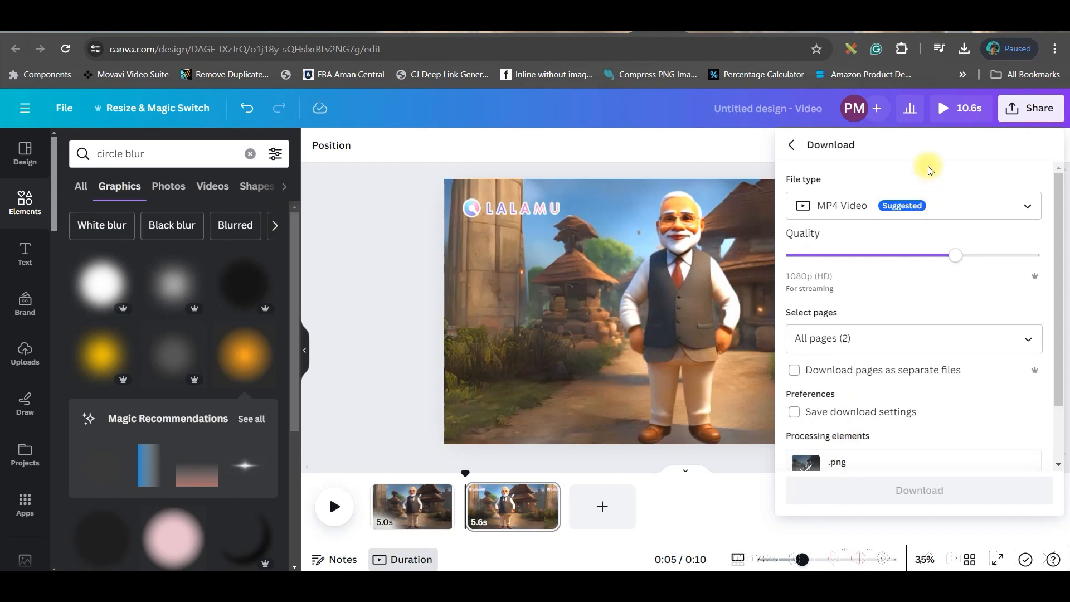
click(1027, 338)
click(1028, 378)
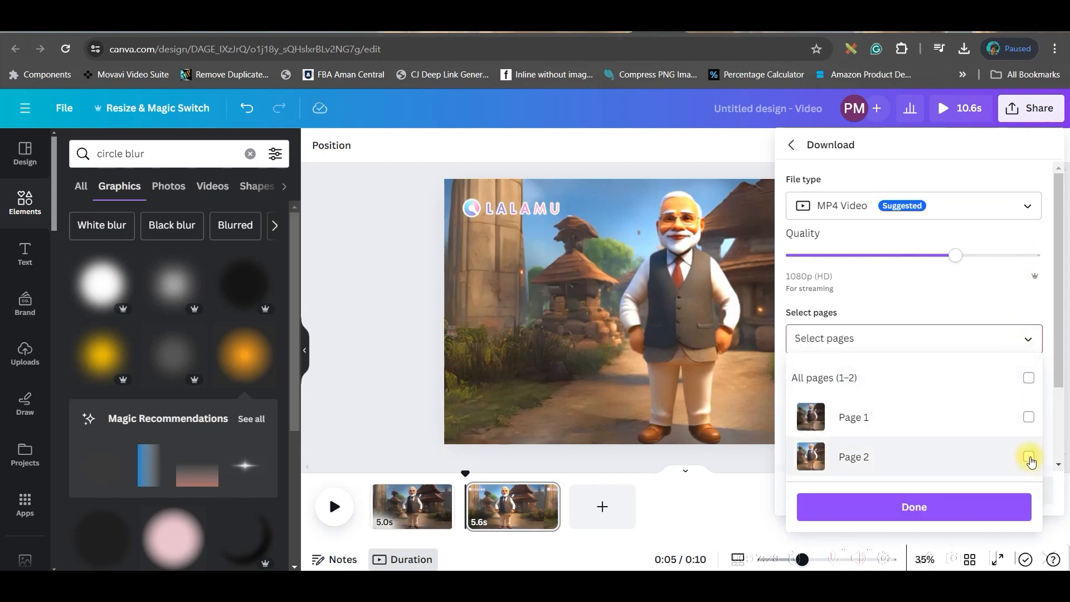
click(1028, 457)
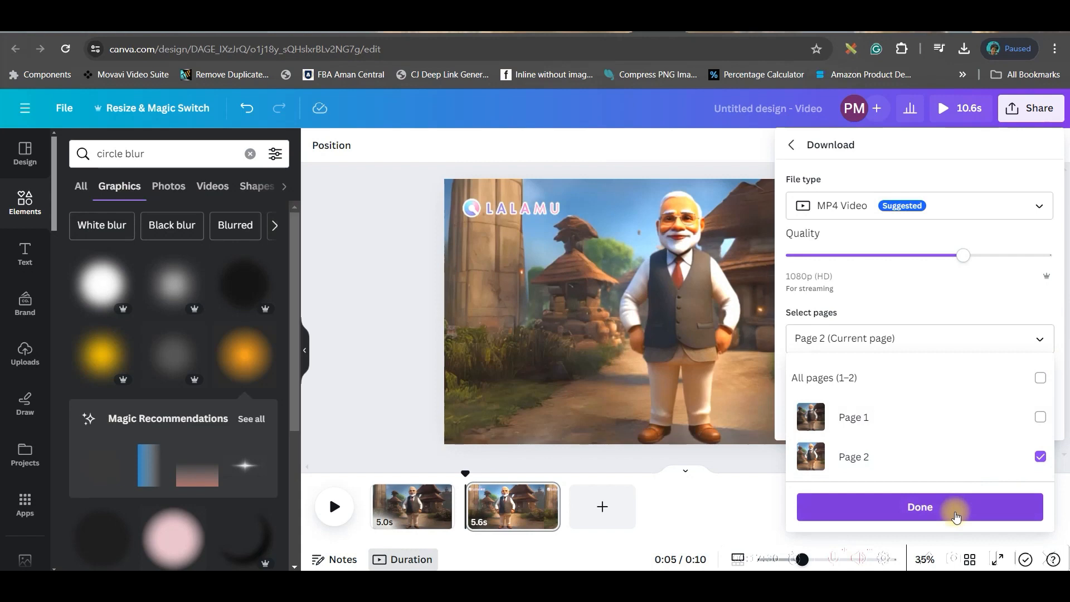
click(956, 508)
click(967, 416)
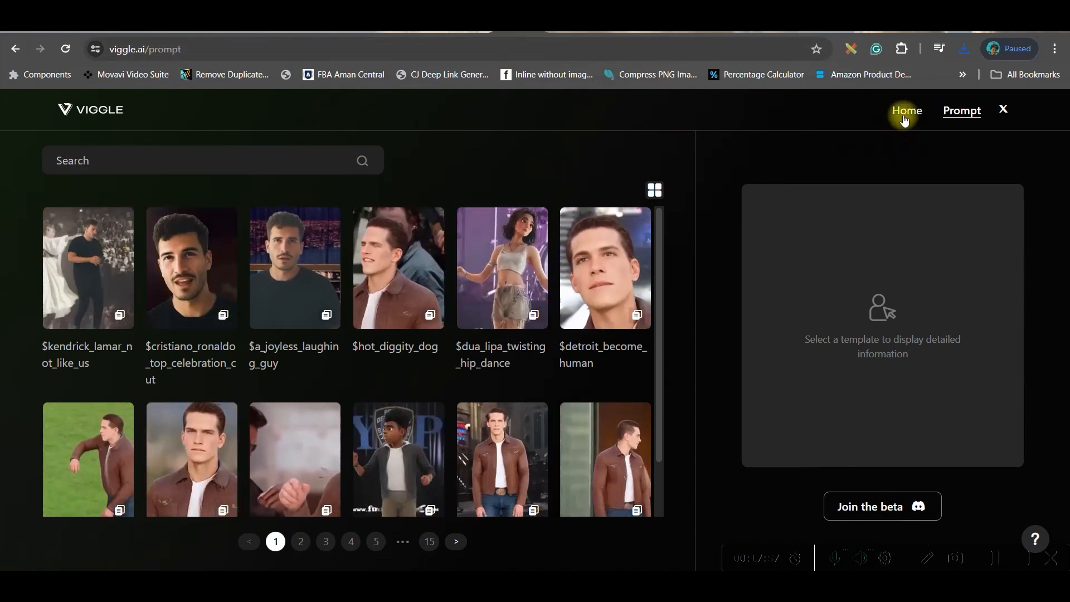
Go to the Viggle home page, open its Discord beta invite, and switch to the Viggle server in Discord
click(906, 112)
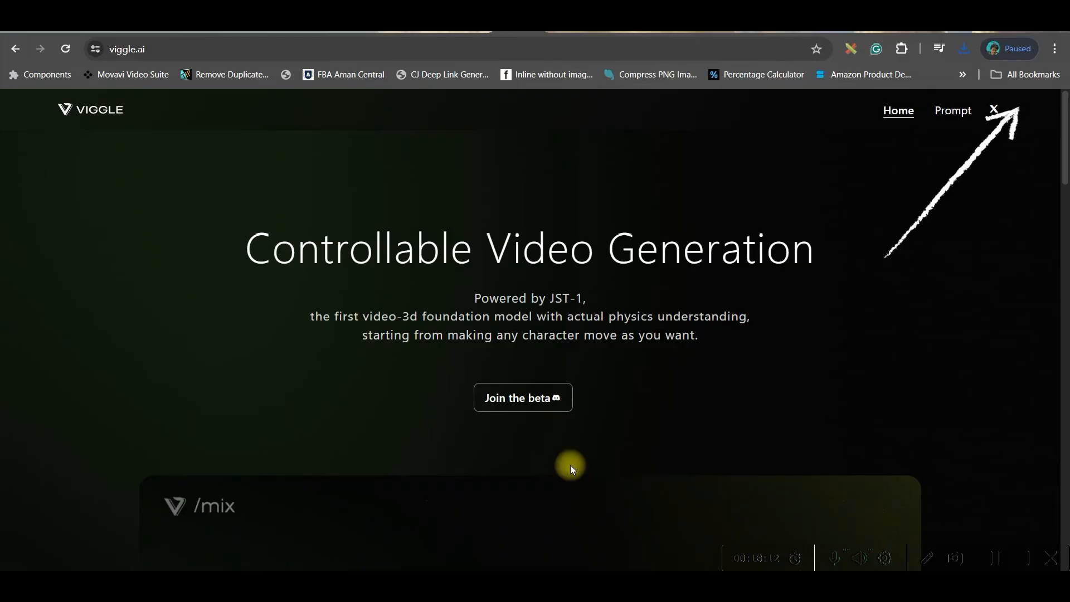
click(509, 401)
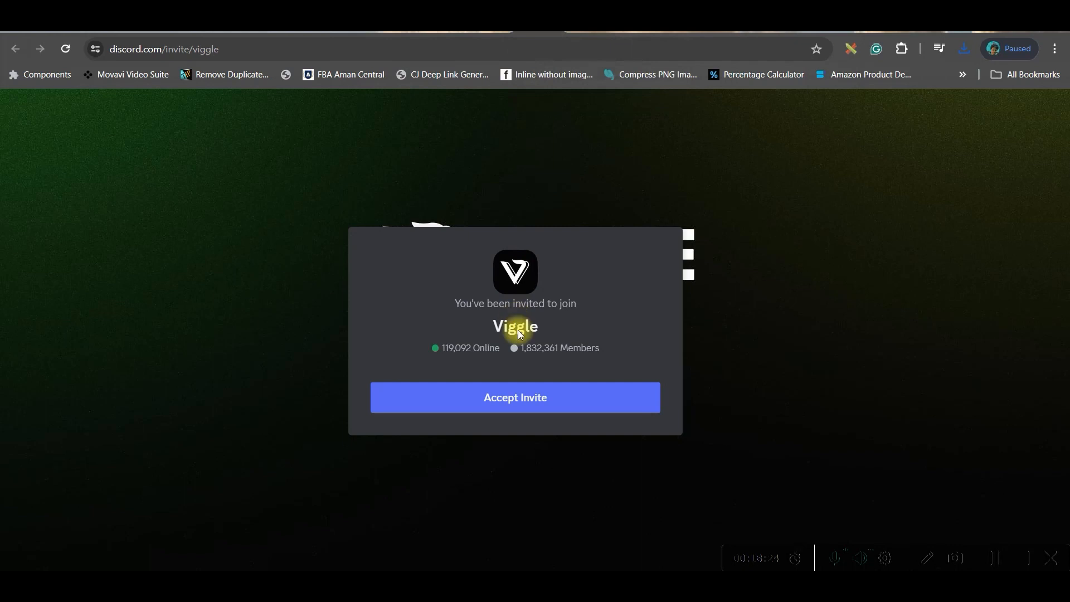
click(547, 34)
click(542, 33)
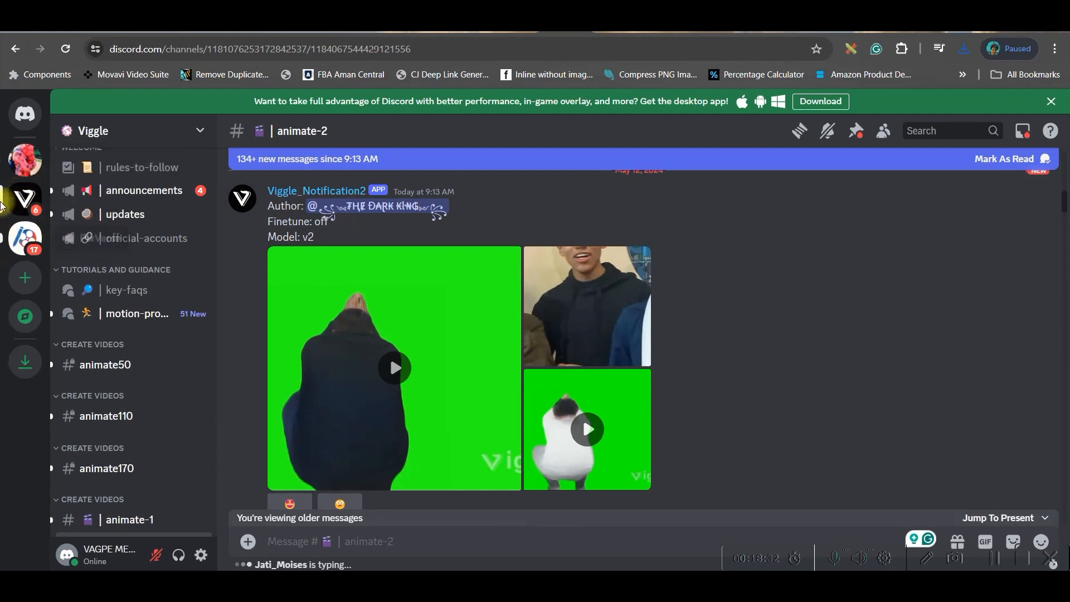
Start Viggle's /animate command in the animate-2 channel and attach "Untitled design (6).png" from the E:\ drive as the character image
scroll(106, 390, down, 5)
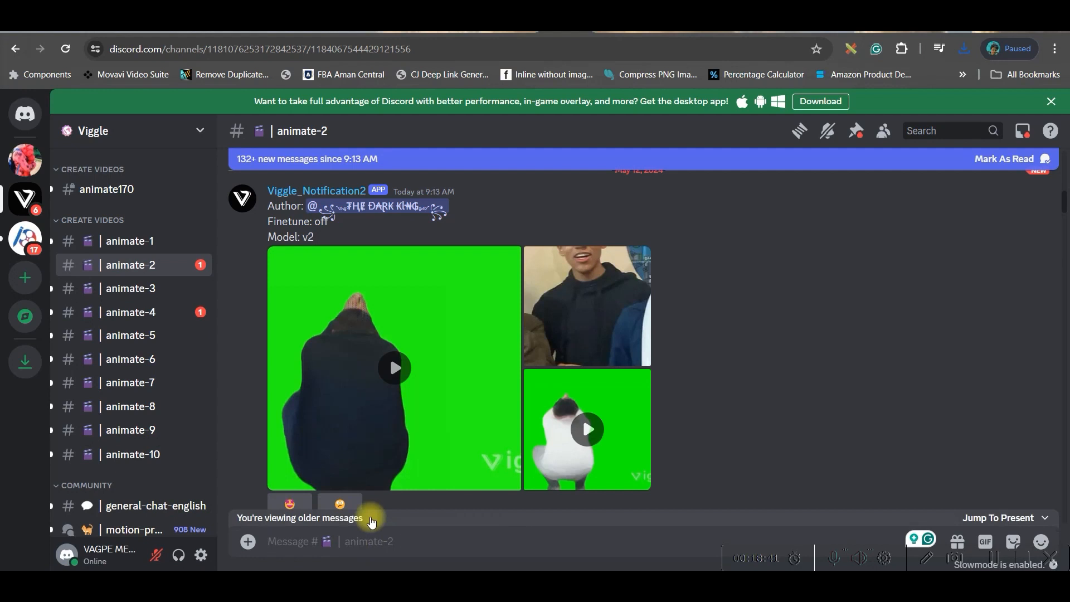
text(/)
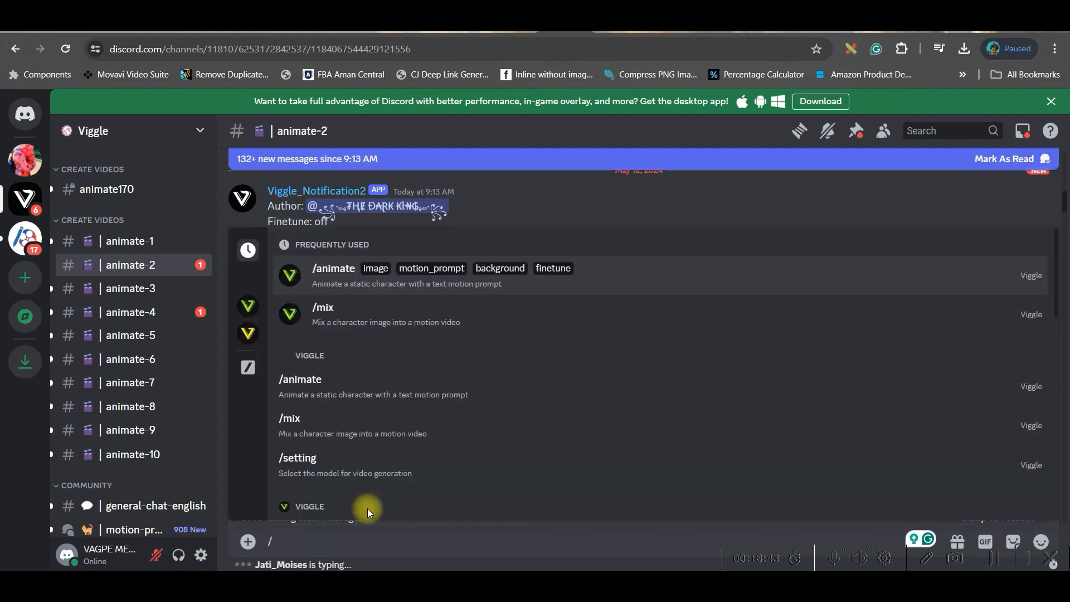
text(animate)
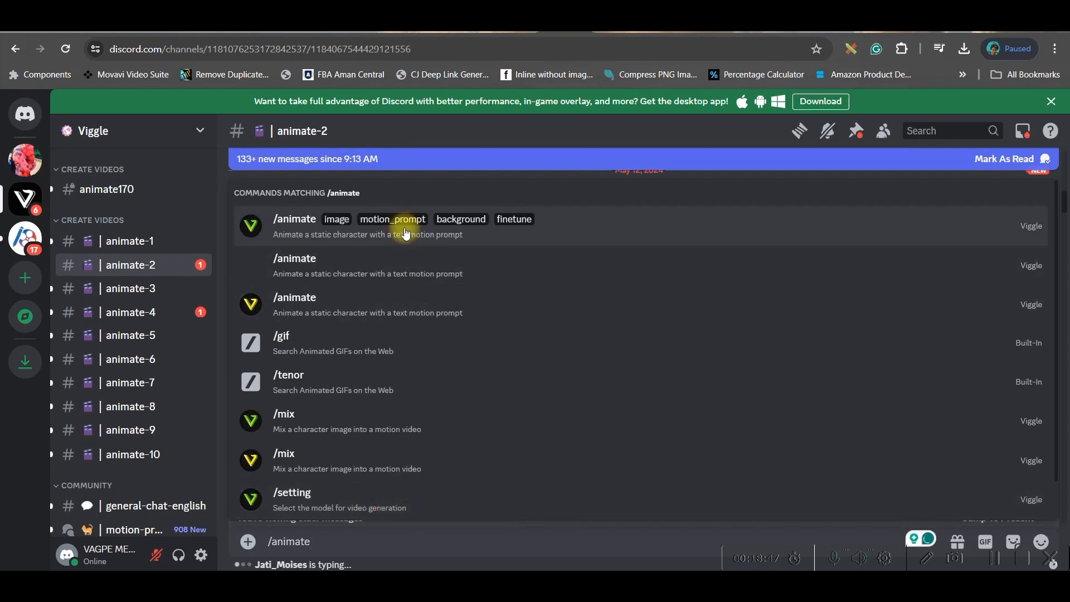
click(406, 233)
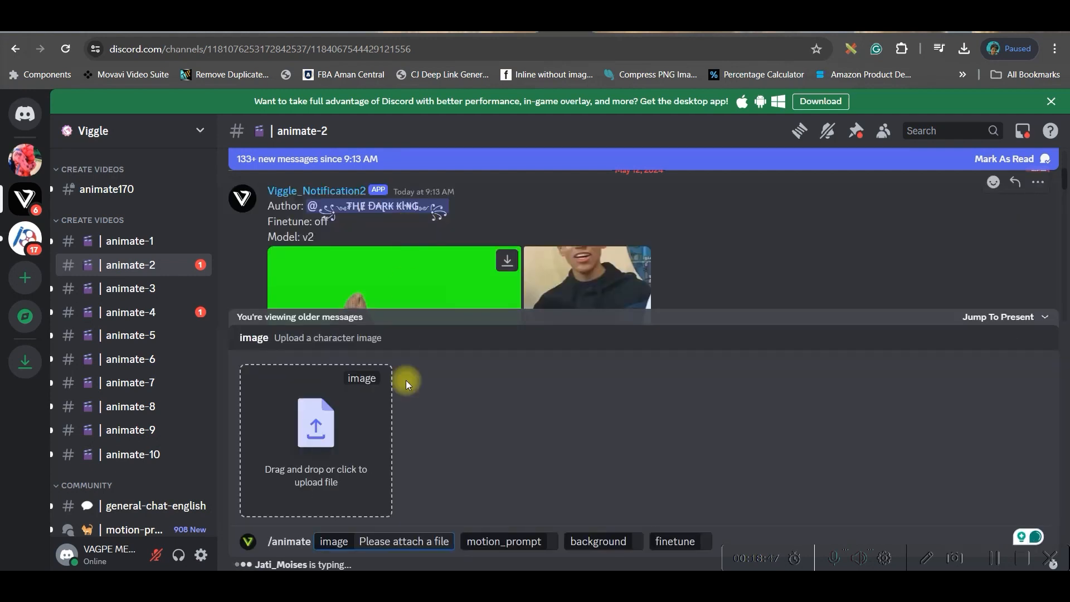
click(316, 437)
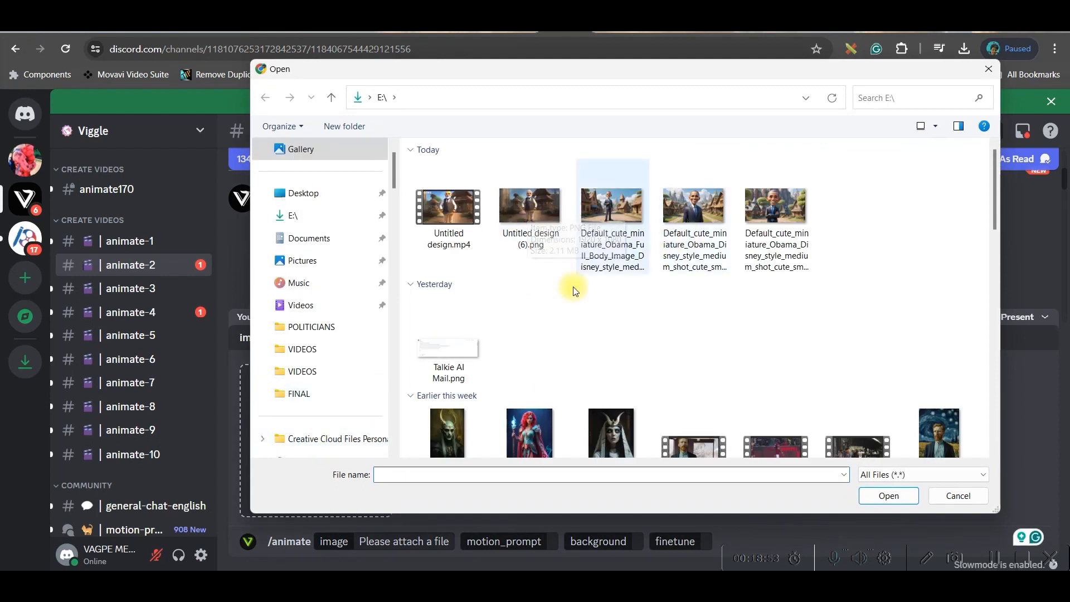
click(540, 214)
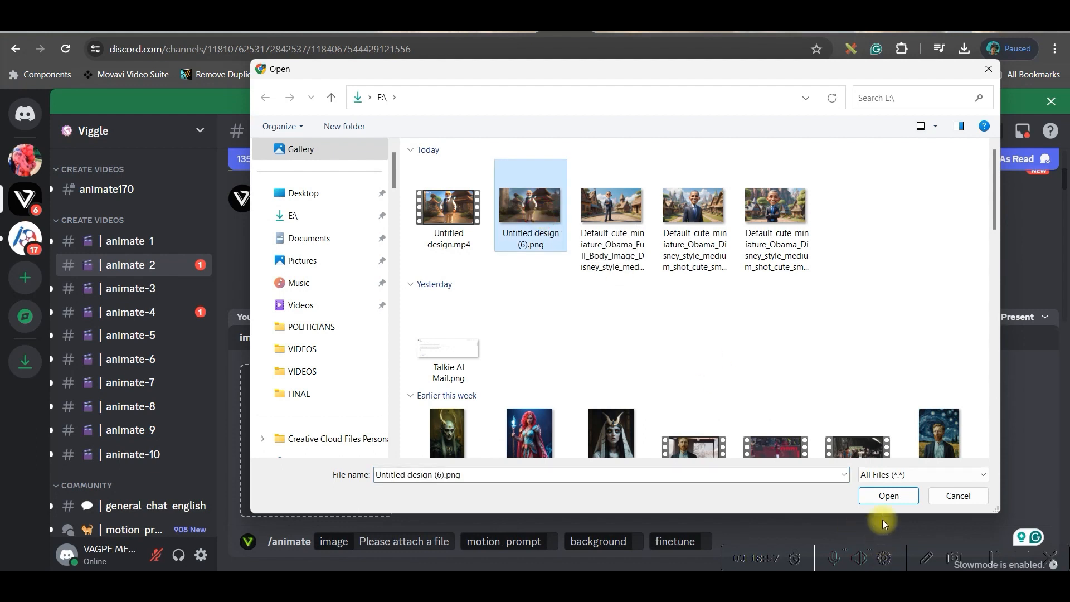
click(890, 497)
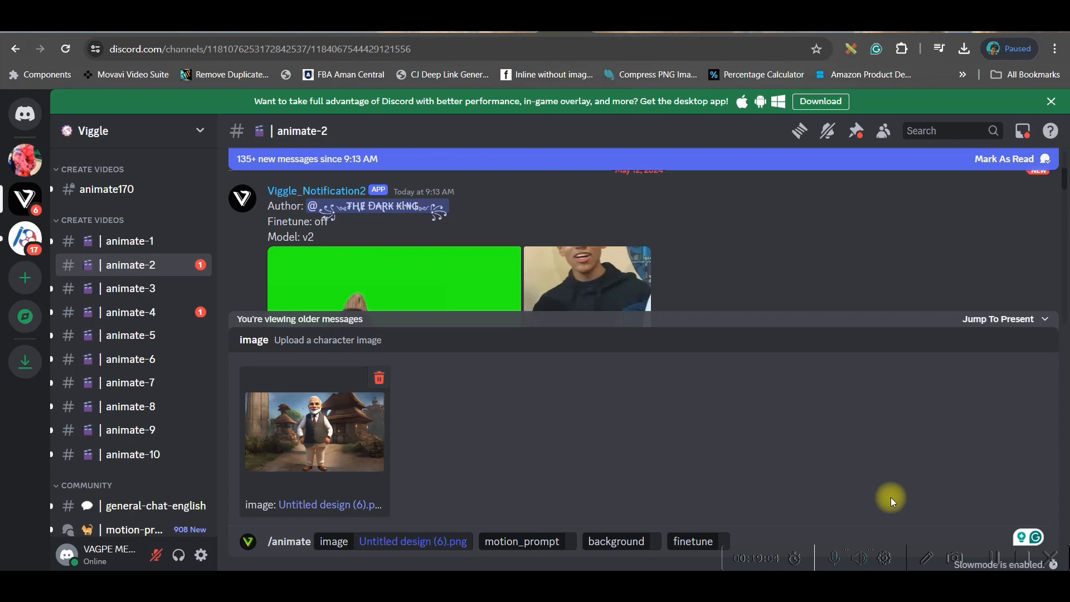
Open the motion prompt library on the Viggle website and browse its template pages for a dance motion
click(573, 541)
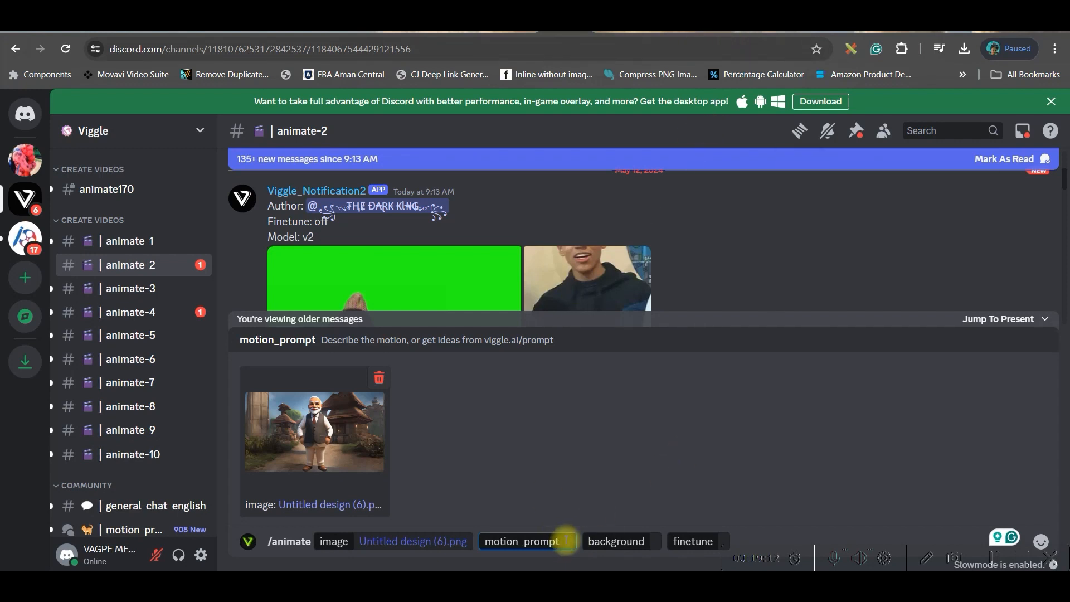
click(515, 32)
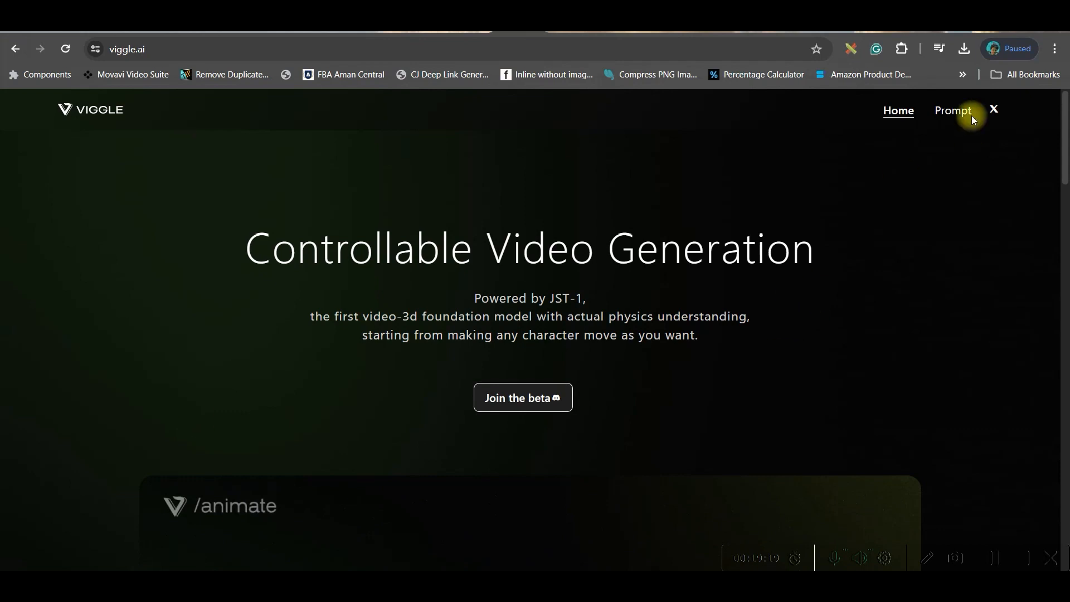
click(955, 112)
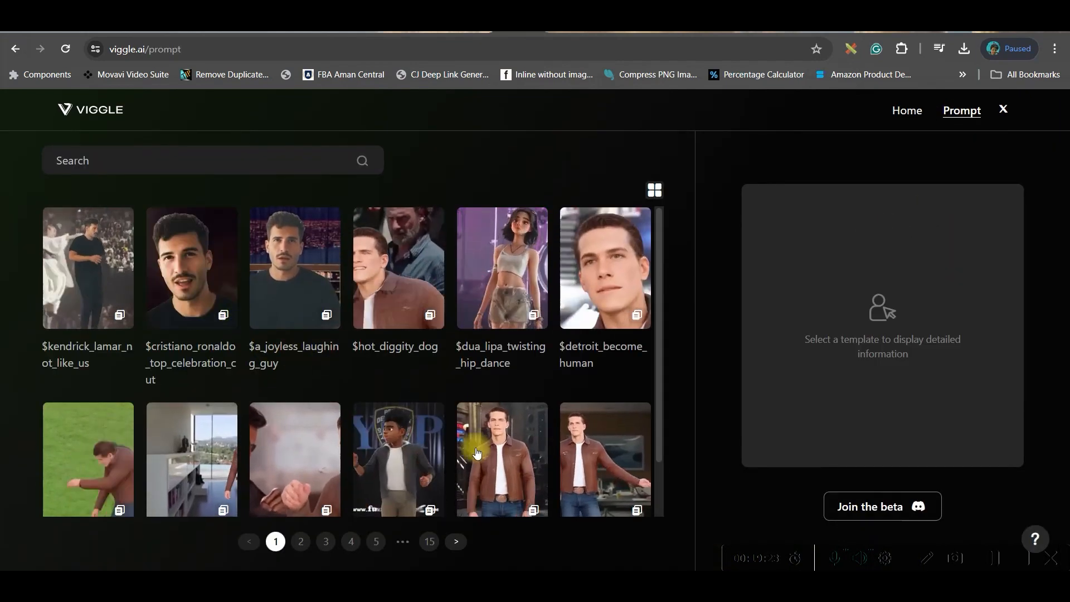
scroll(380, 450, down, 1)
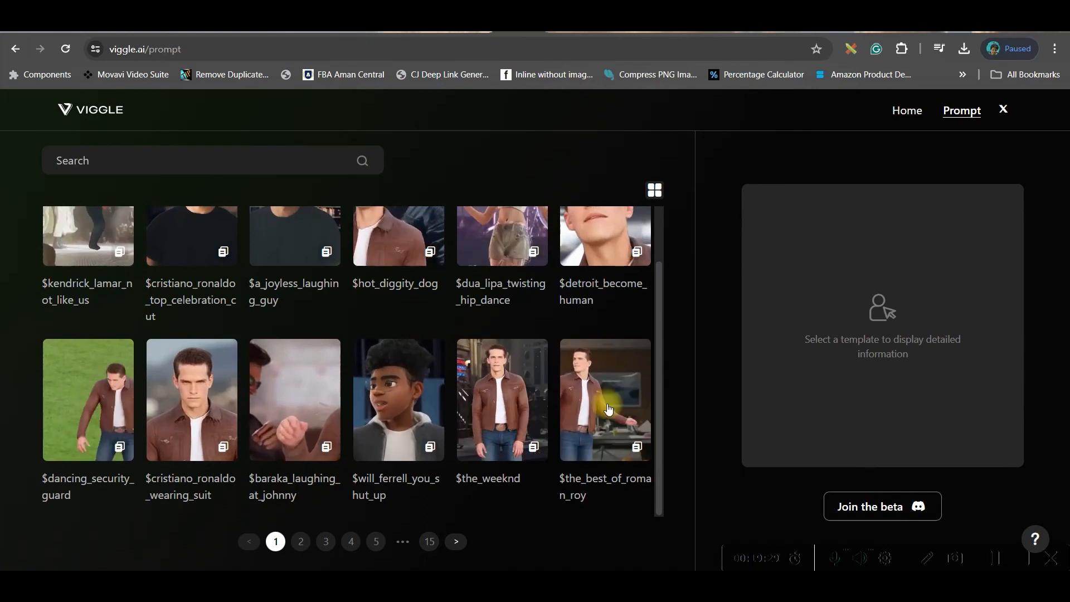
scroll(466, 394, up, 1)
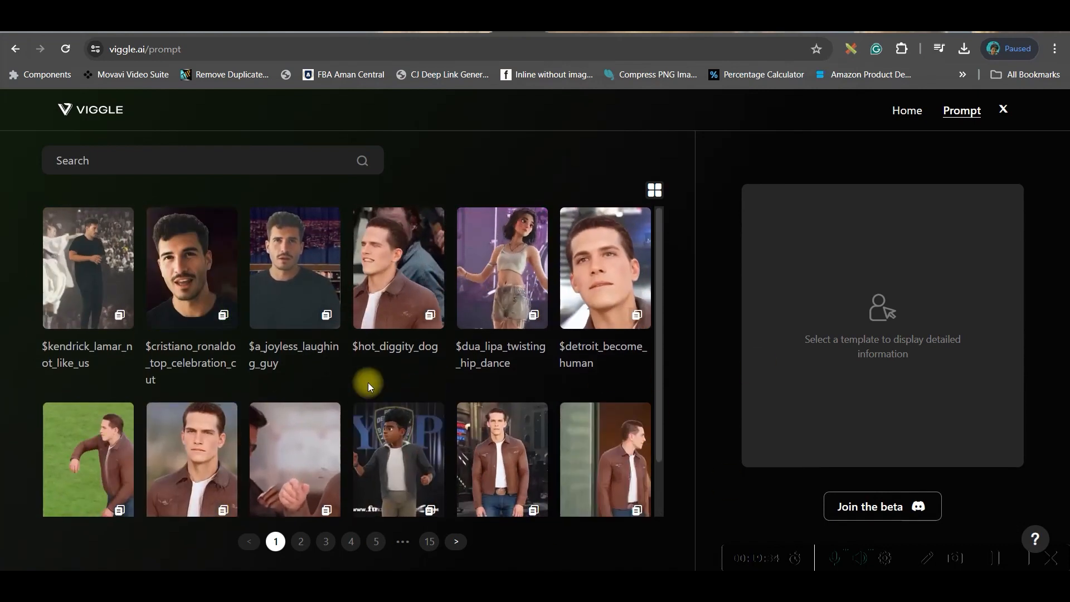
scroll(392, 488, down, 1)
scroll(392, 488, down, 1)
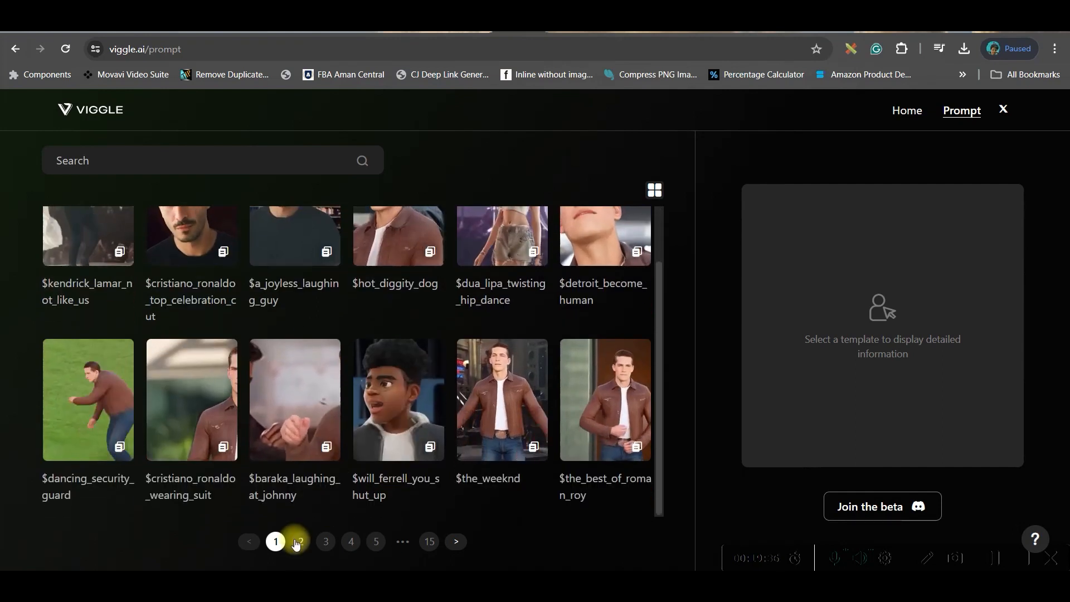
click(301, 541)
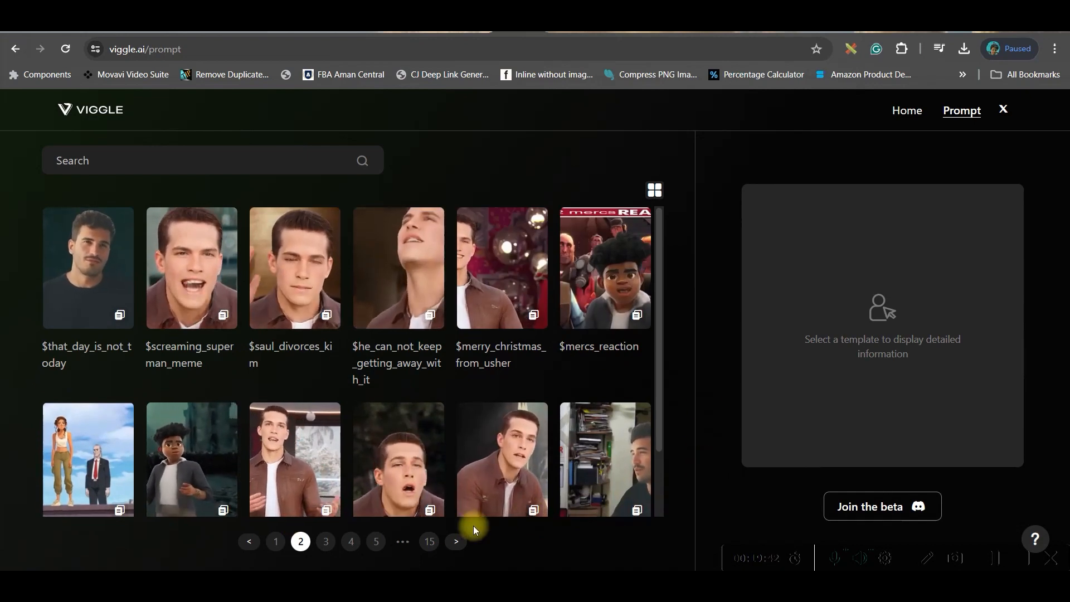
click(326, 541)
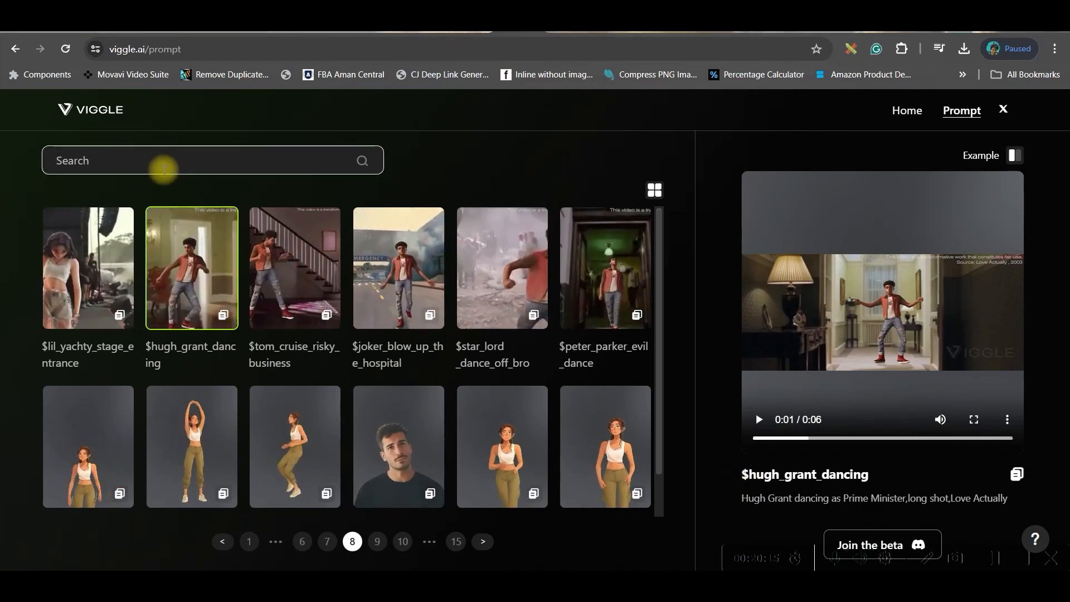
Search the prompt library for "$hugh", choose $hugh_grant_dancing and copy its prompt
click(163, 167)
text($hugh)
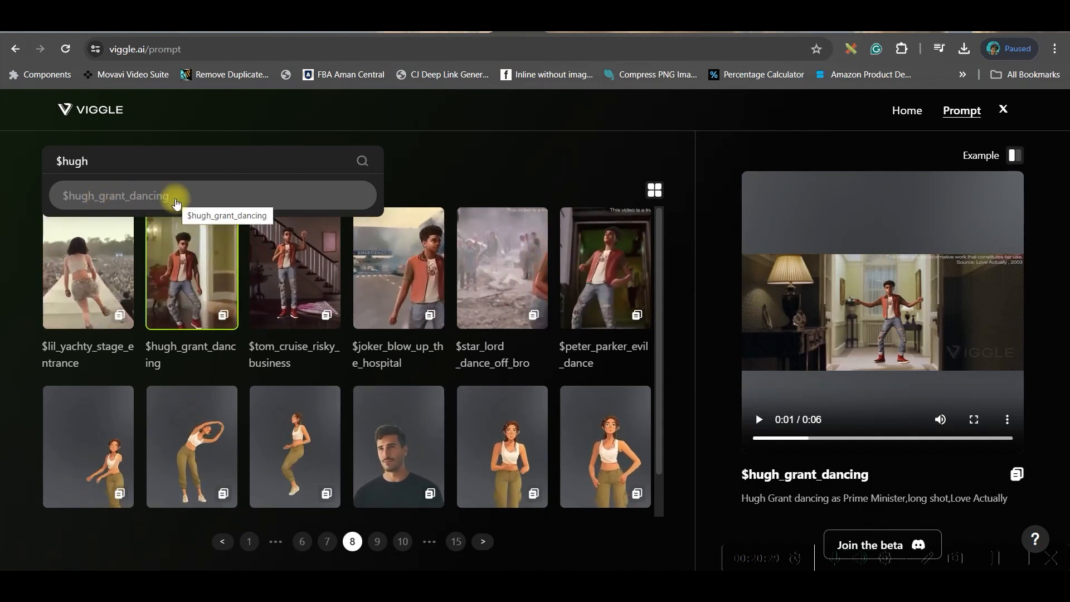
click(176, 203)
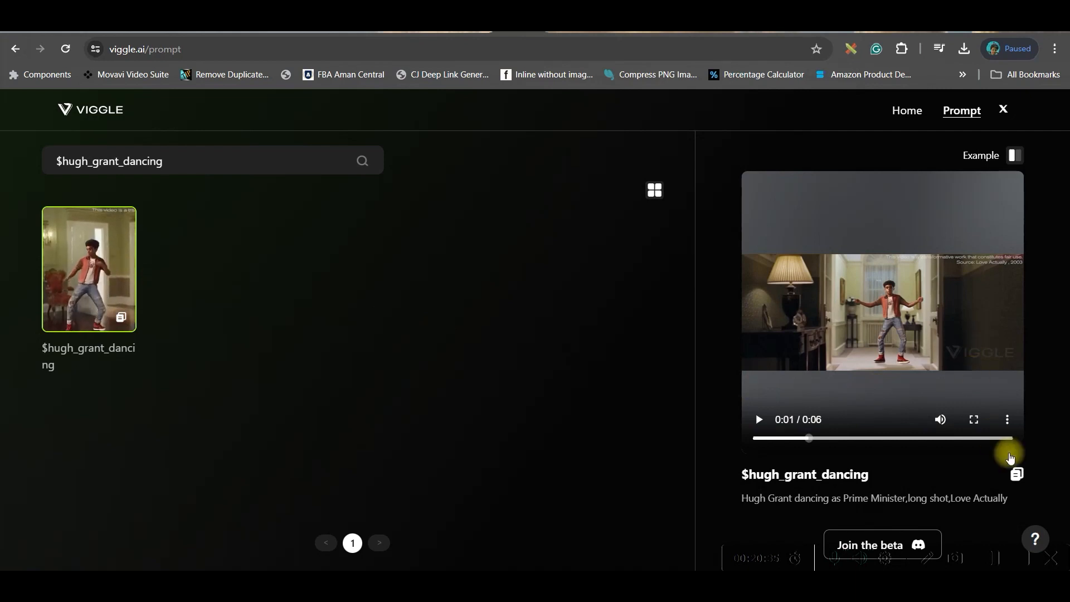
click(1016, 476)
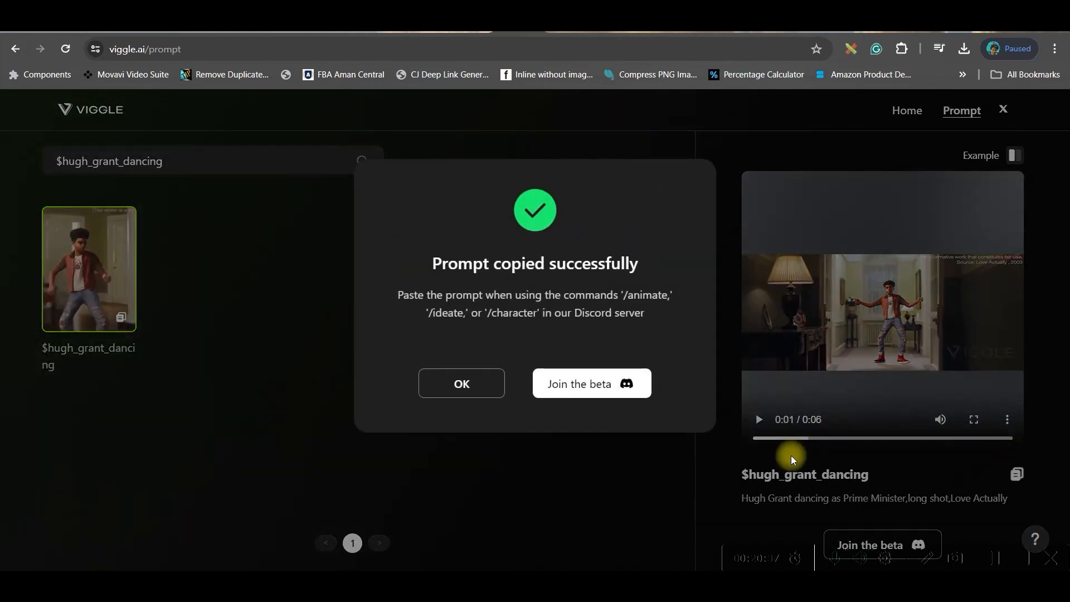
click(434, 399)
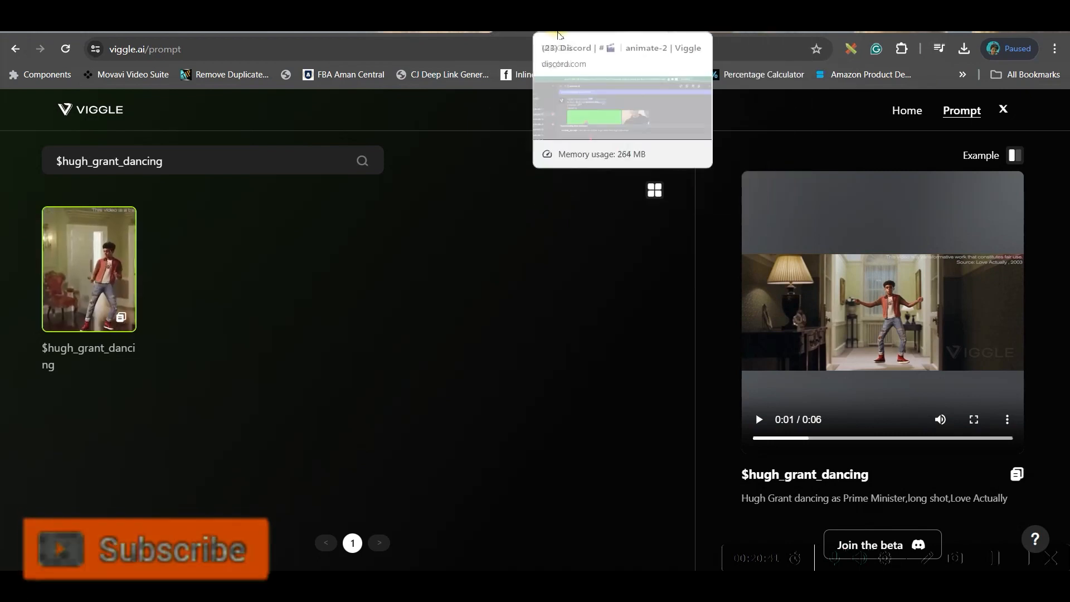
In Discord, complete and send /animate with motion_prompt $hugh_grant_dancing, background From template and finetune On
click(575, 35)
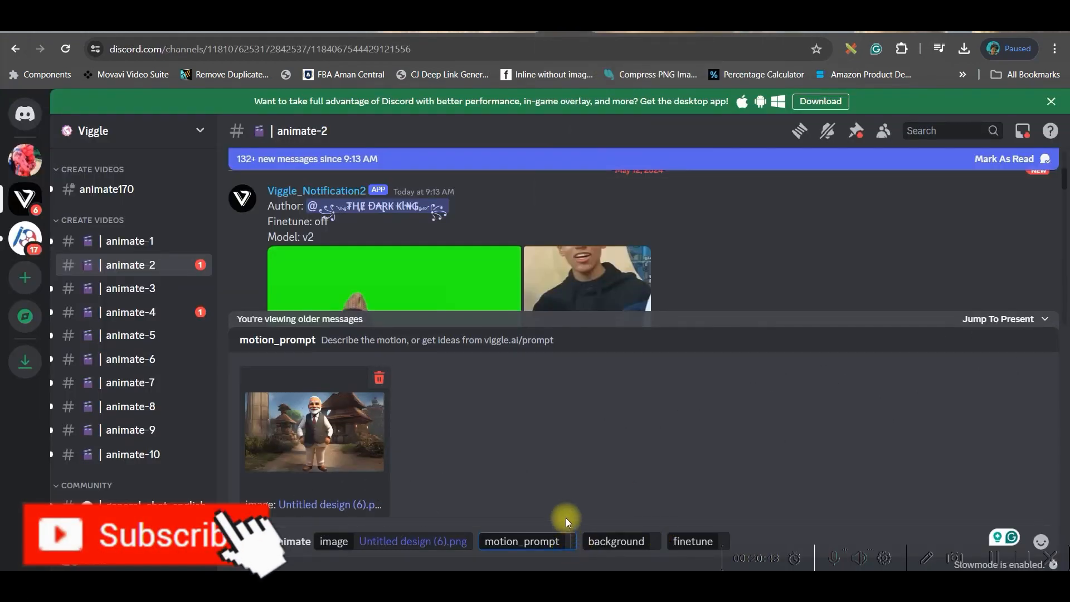
key(ctrl+v)
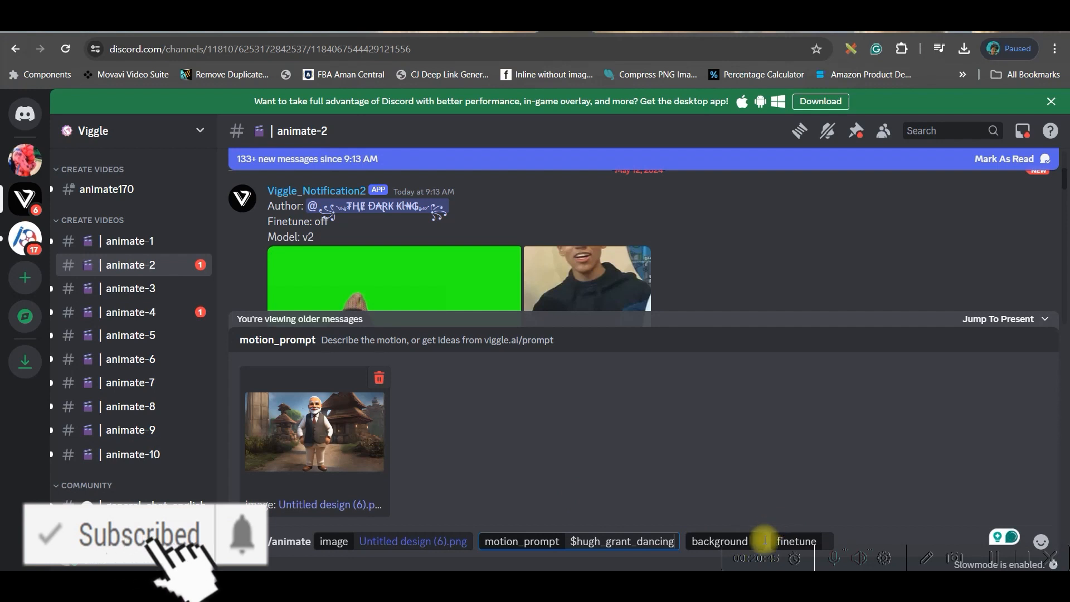
click(725, 542)
click(329, 303)
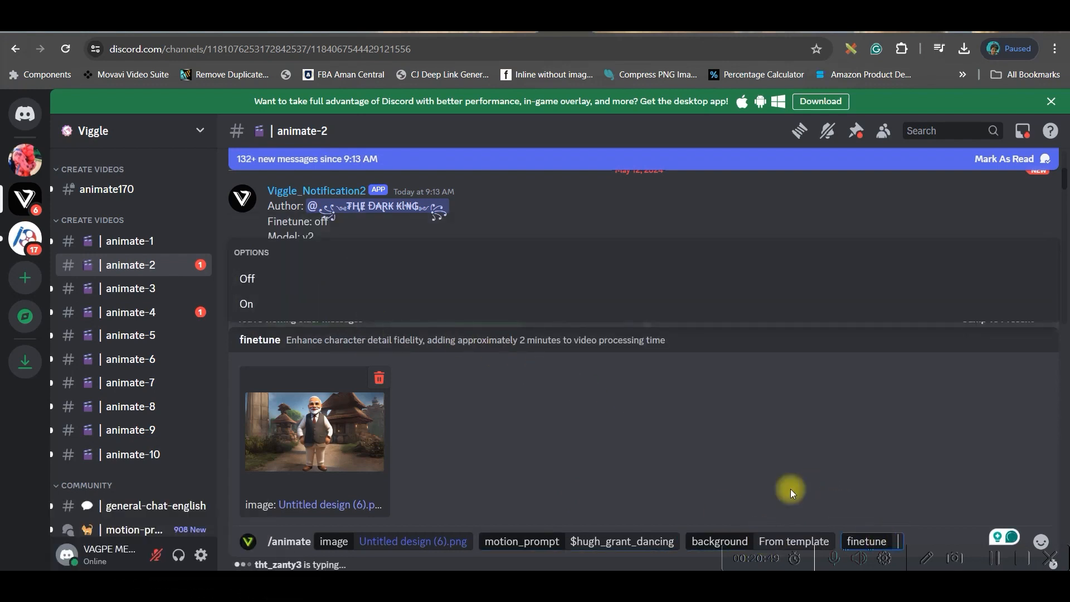
click(246, 307)
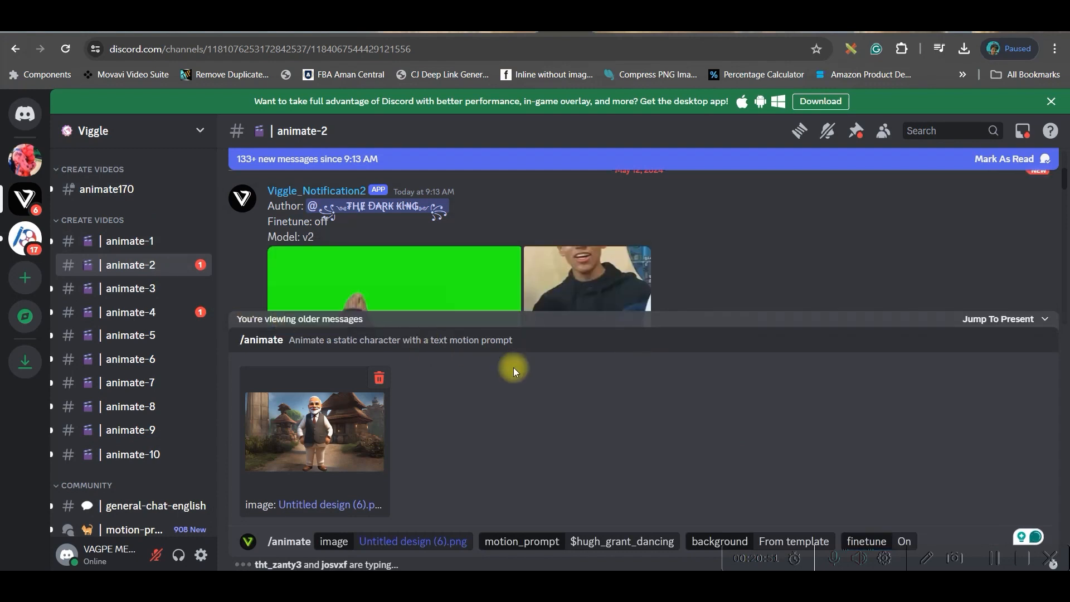
key(Return)
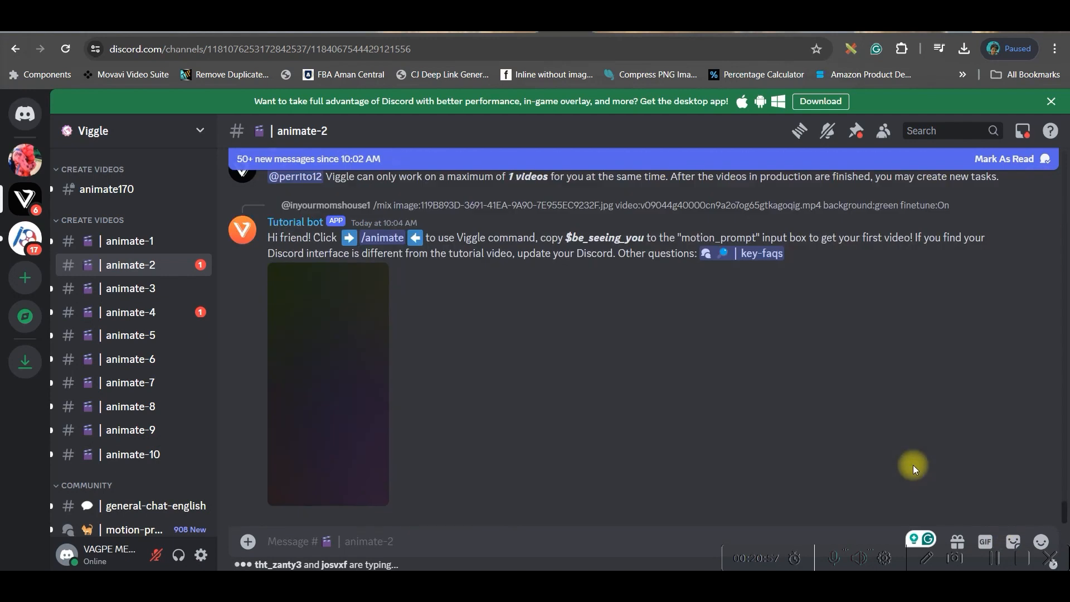
Find the finished $hugh_grant_dancing video of the character in the animate-2 channel and play it
scroll(454, 370, up, 5)
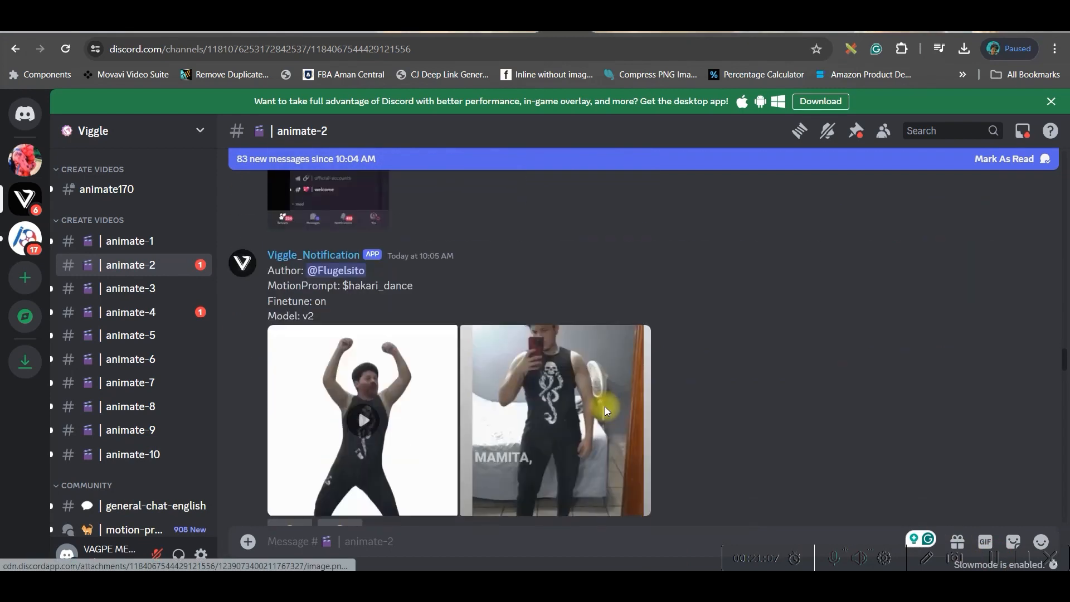
scroll(604, 406, down, 10)
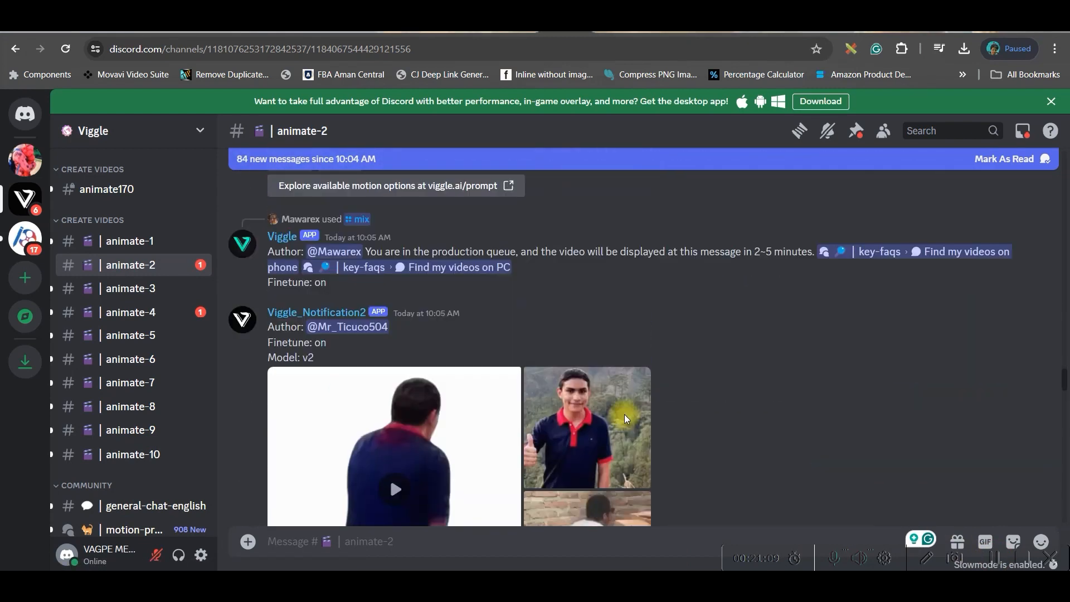
scroll(625, 418, down, 10)
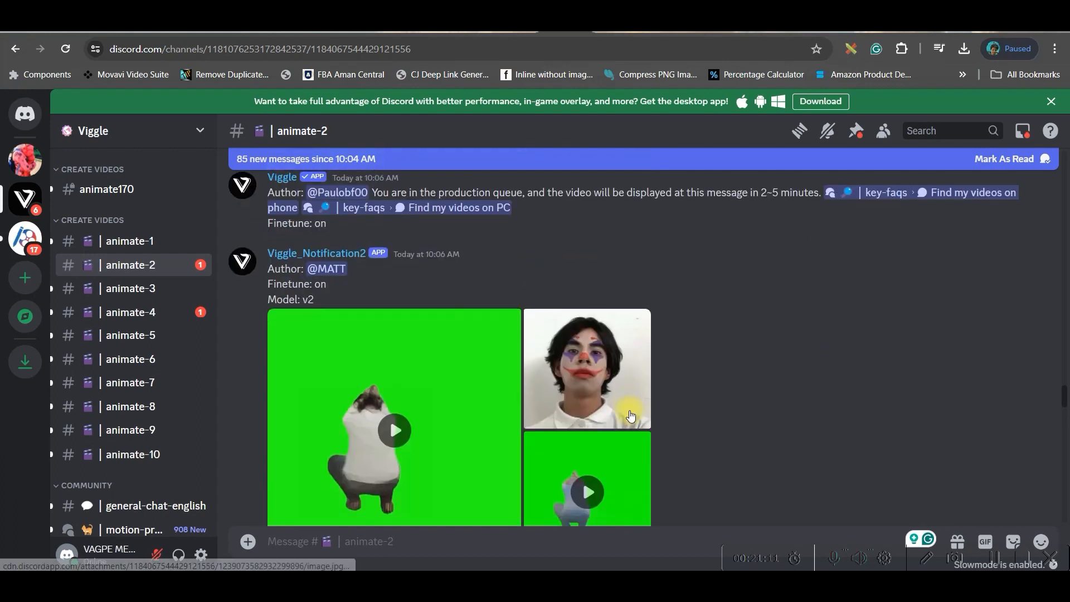
scroll(631, 416, down, 10)
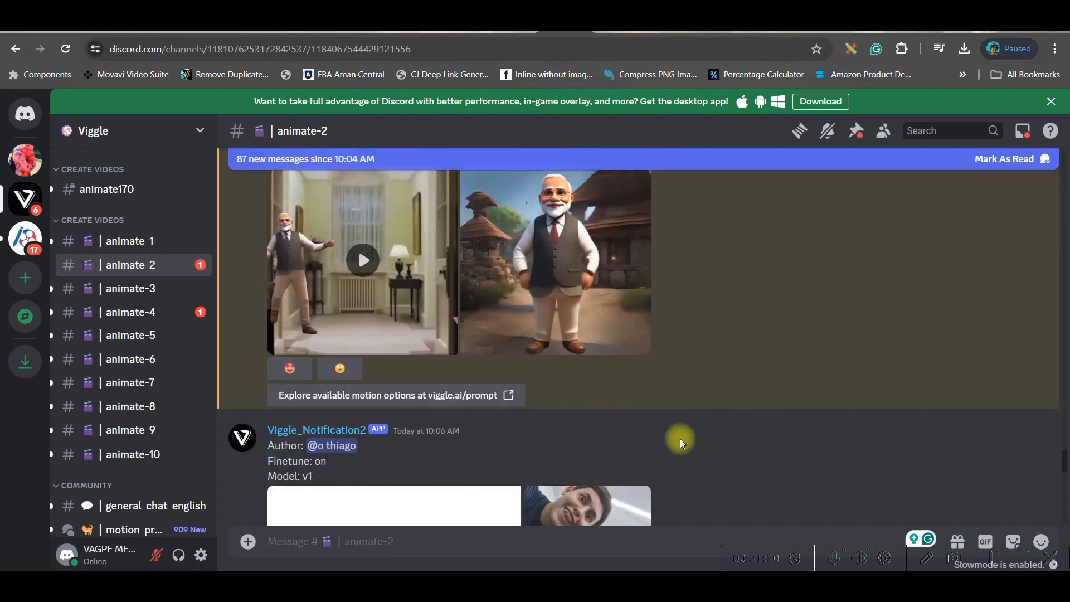
scroll(500, 373, up, 3)
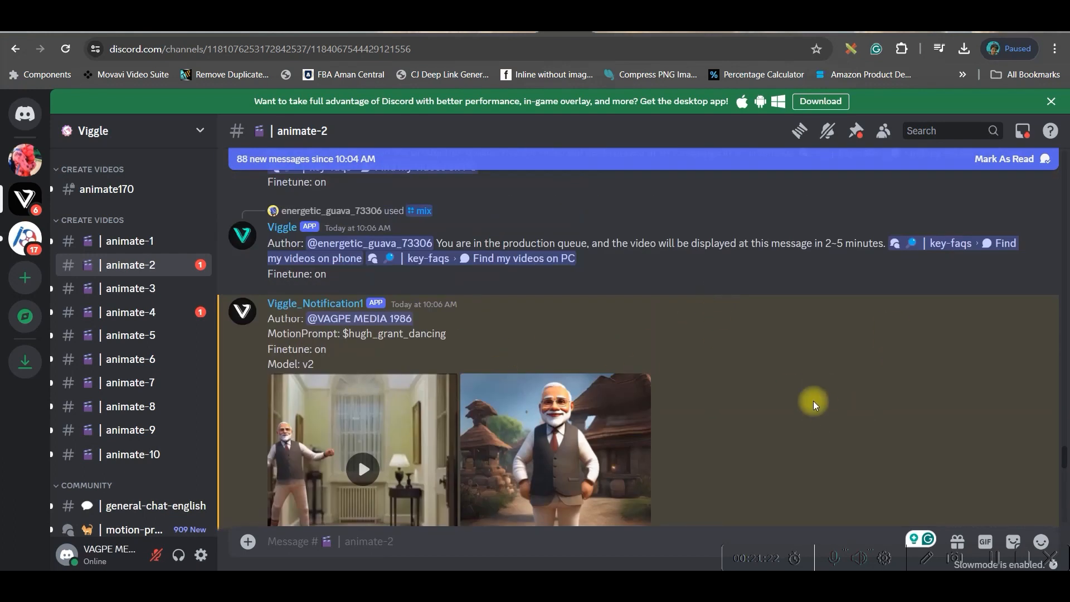
scroll(813, 404, down, 2)
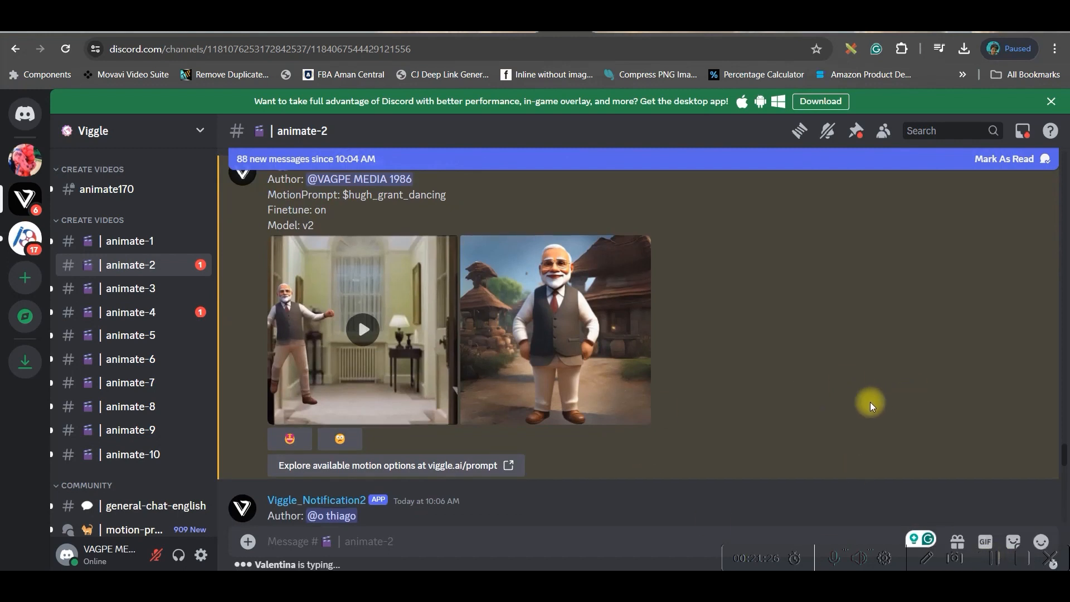
click(362, 335)
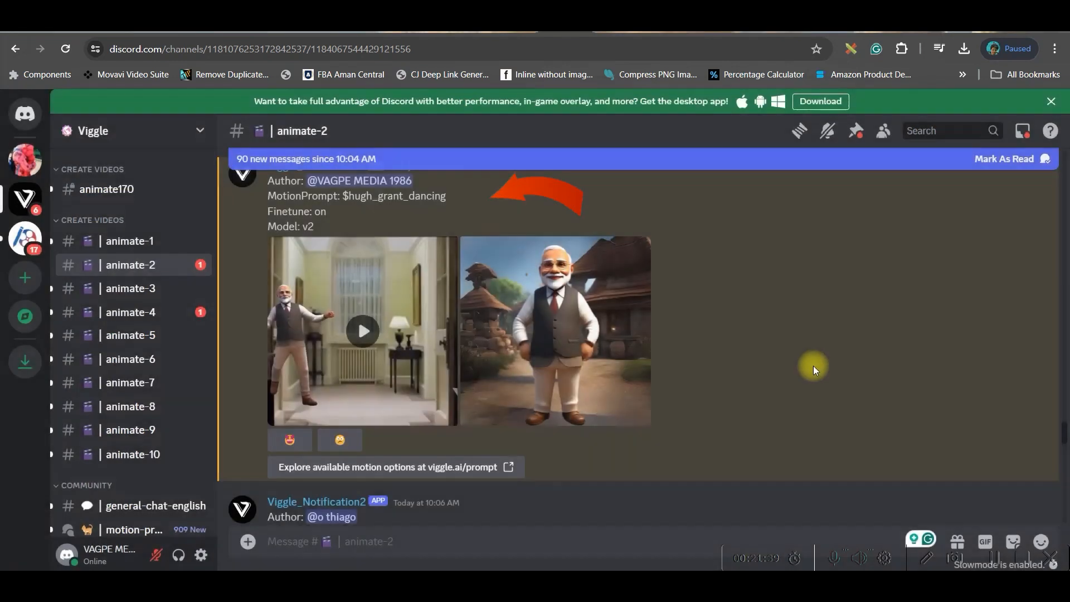